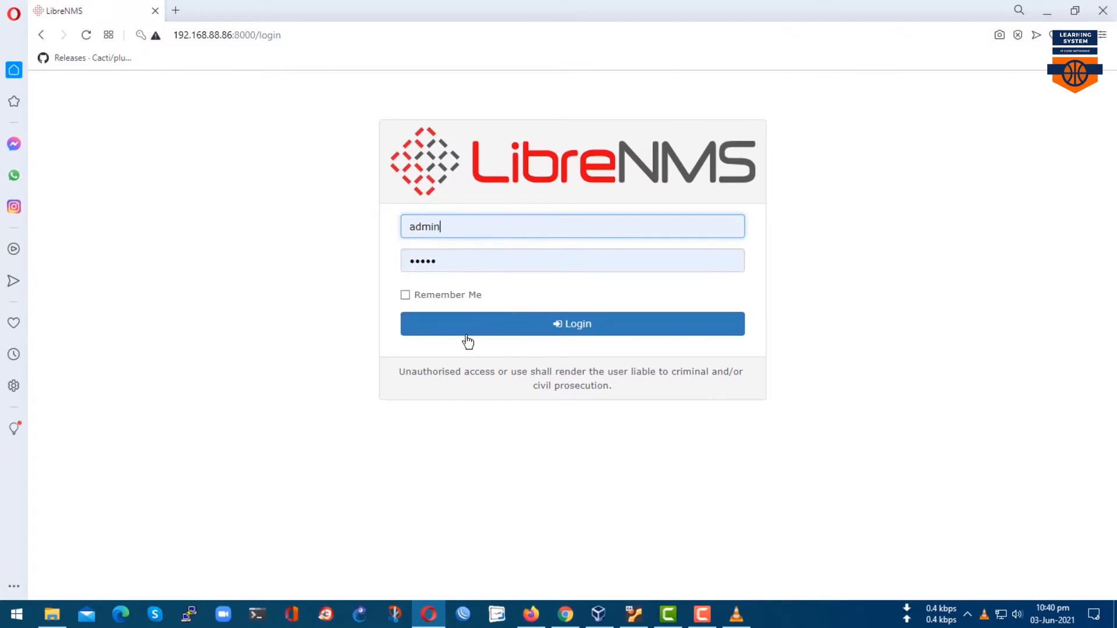
Sign in to LibreNMS with the saved credentials and open the Add Device form.
{"action": "left_click", "coordinate": [477, 330]}
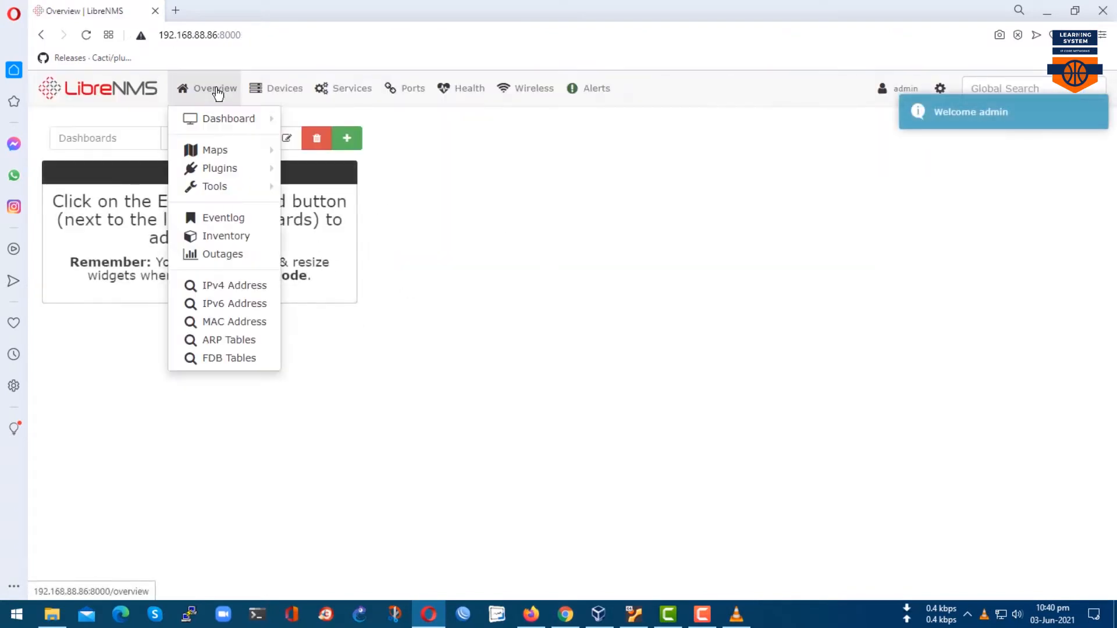
{"action": "mouse_move", "coordinate": [258, 86]}
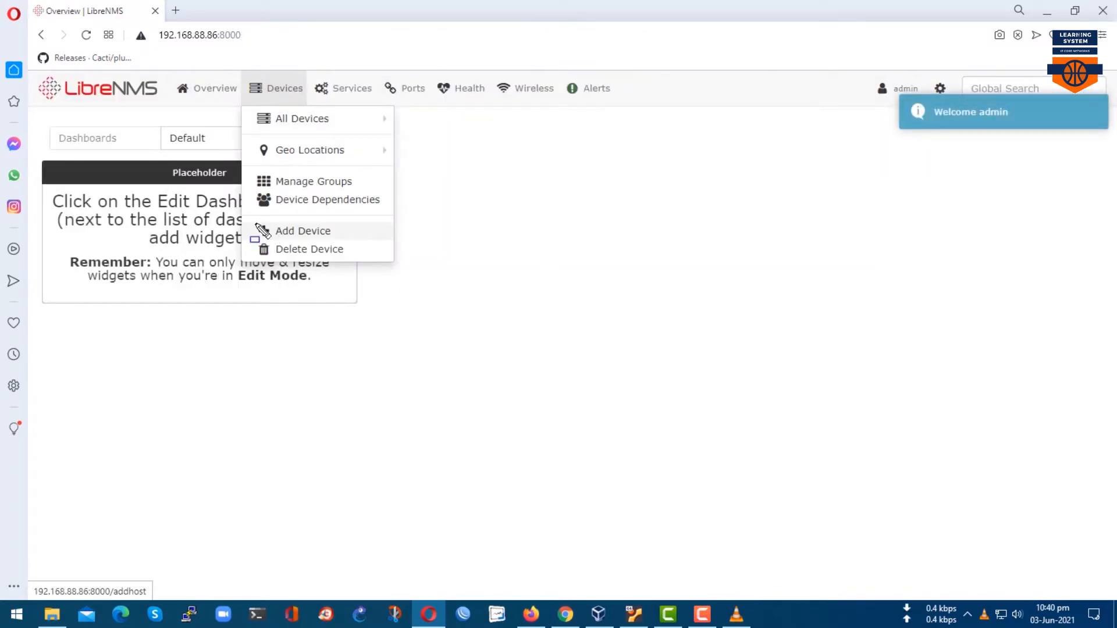
{"action": "left_click_drag", "start_coordinate": [276, 227], "coordinate": [343, 249]}
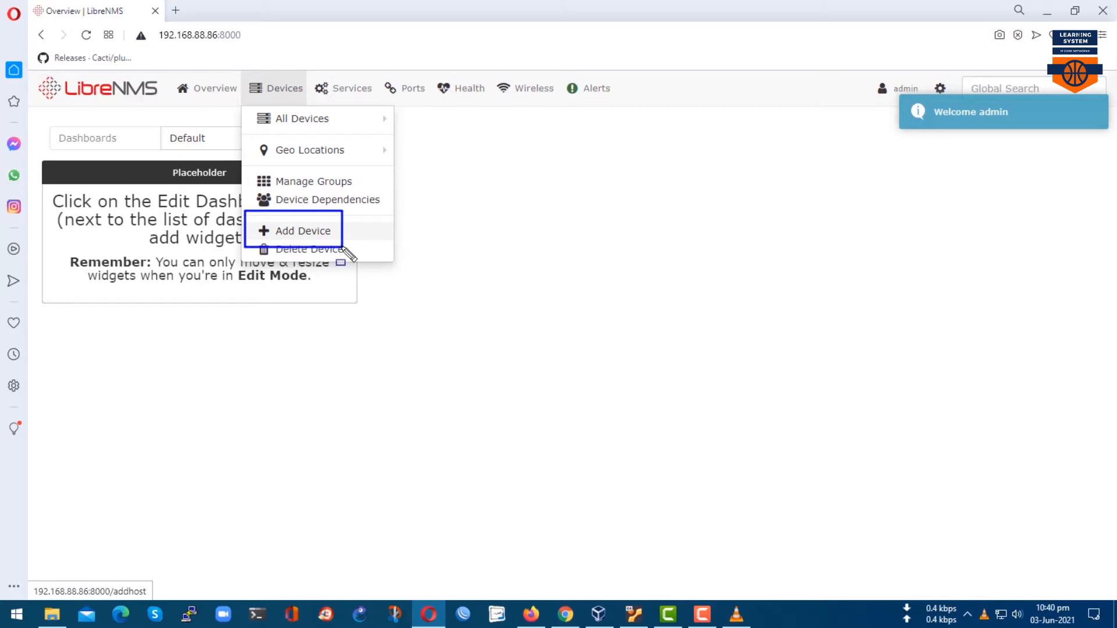
{"action": "mouse_move", "coordinate": [276, 88]}
{"action": "left_click", "coordinate": [302, 229]}
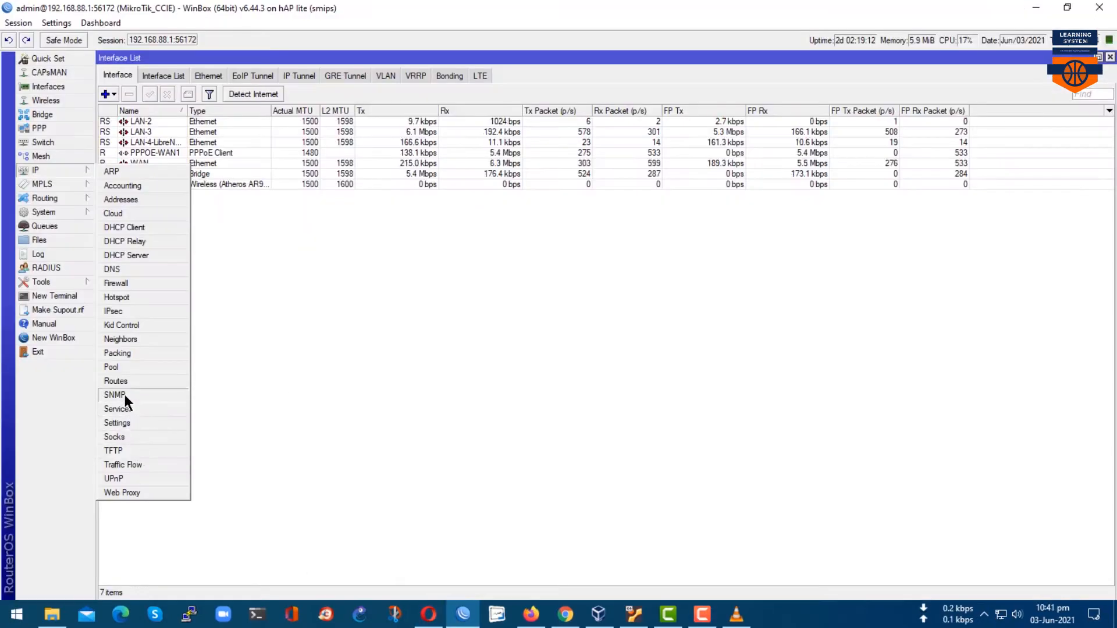
Check WinBox's SNMP communities (CCIE allowed from 192.168.88.86), then go to the Add Device port field.
{"action": "left_click", "coordinate": [124, 395]}
{"action": "left_click", "coordinate": [670, 314]}
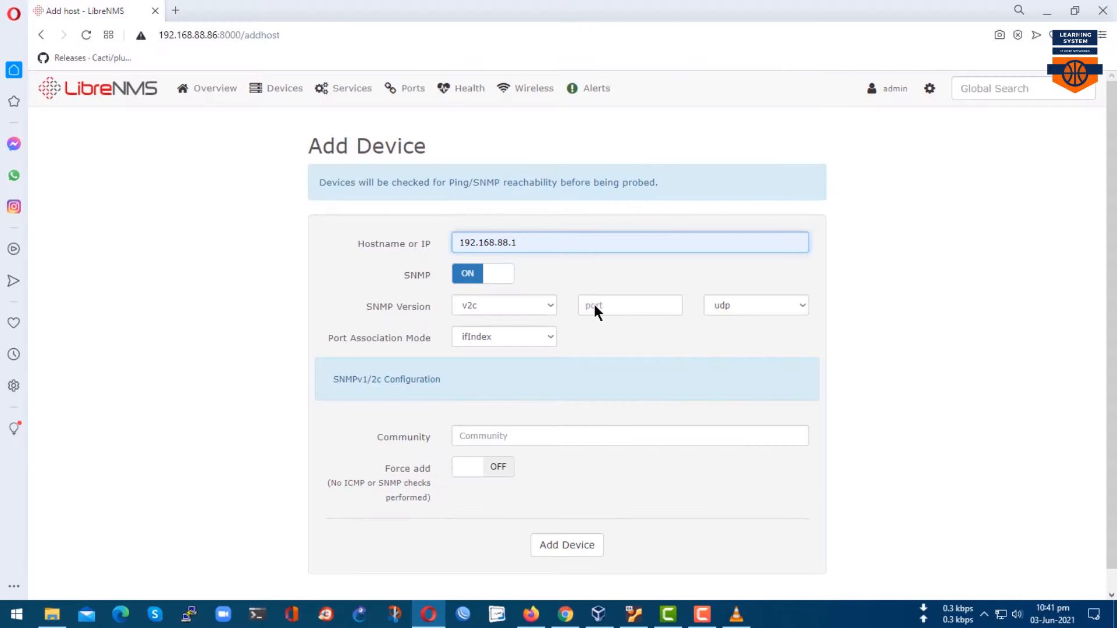
{"action": "left_click", "coordinate": [623, 307]}
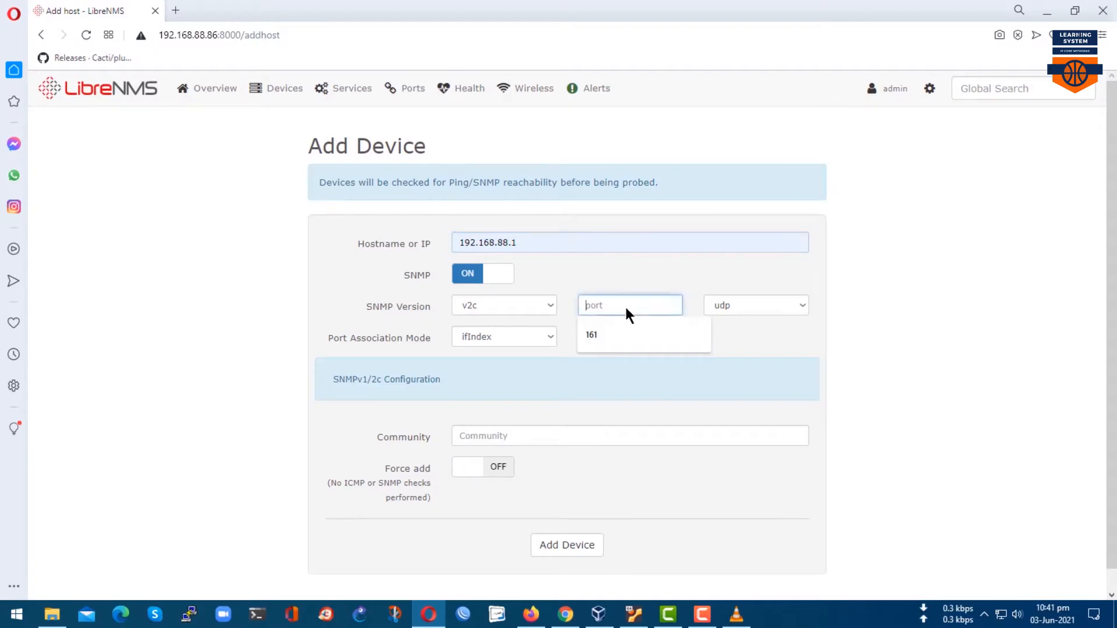
{"action": "type", "text": "161"}
{"action": "scroll", "coordinate": [532, 407], "scroll_direction": "down", "scroll_amount": 1}
{"action": "left_click", "coordinate": [522, 417]}
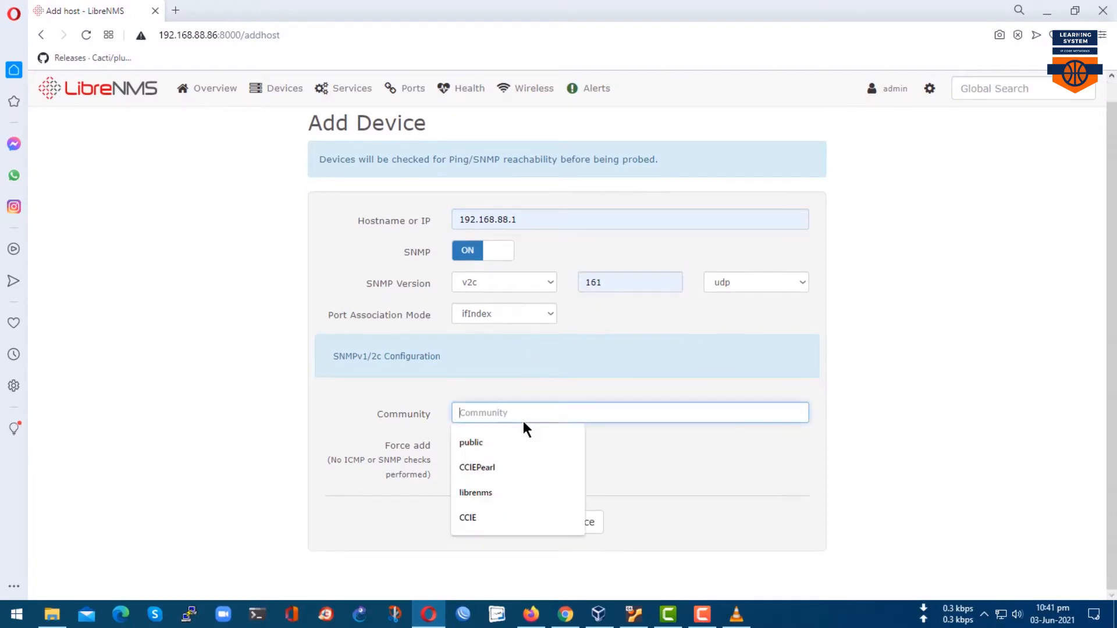
{"action": "left_click", "coordinate": [491, 517]}
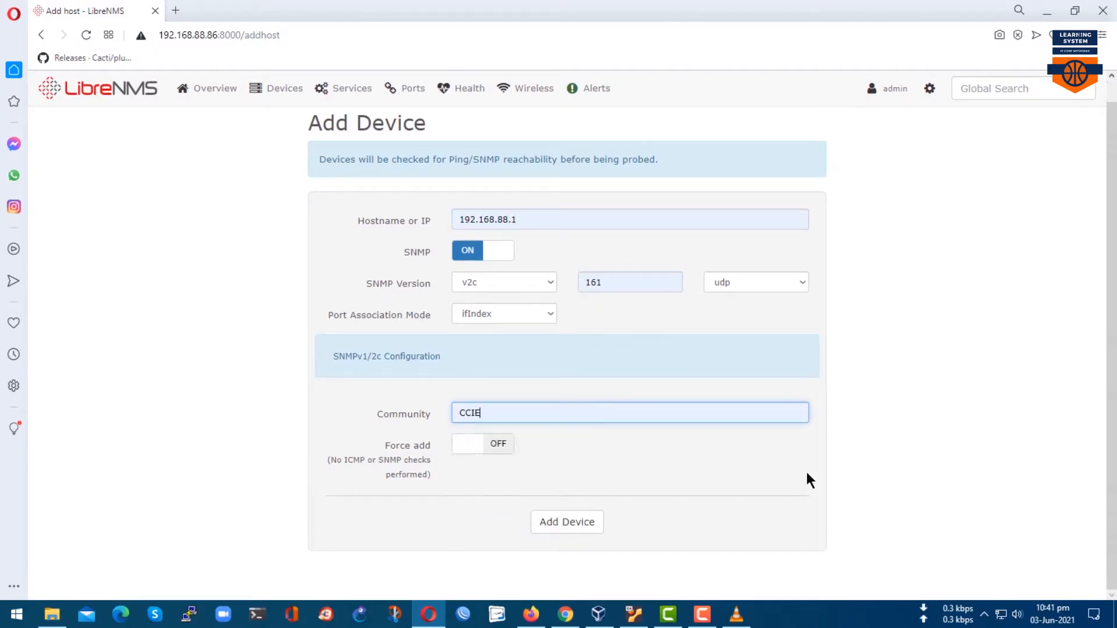
{"action": "left_click", "coordinate": [575, 528]}
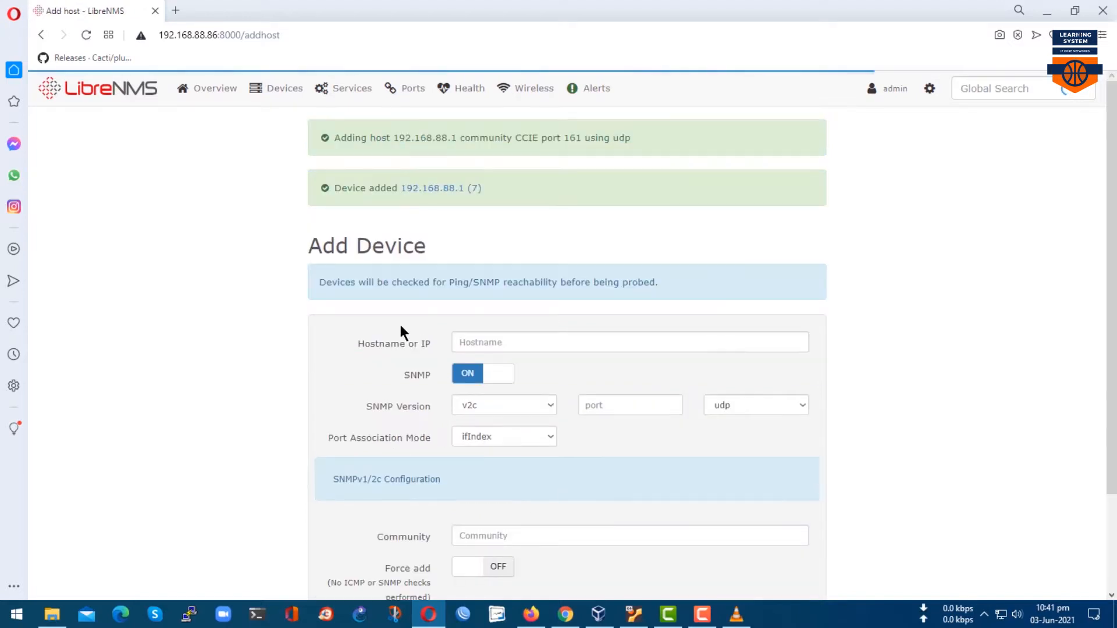
{"action": "left_click_drag", "start_coordinate": [294, 158], "coordinate": [499, 206]}
{"action": "mouse_move", "coordinate": [310, 117]}
{"action": "left_mouse_down"}
{"action": "mouse_move", "coordinate": [692, 142]}
{"action": "mouse_move", "coordinate": [693, 154]}
{"action": "left_mouse_up"}
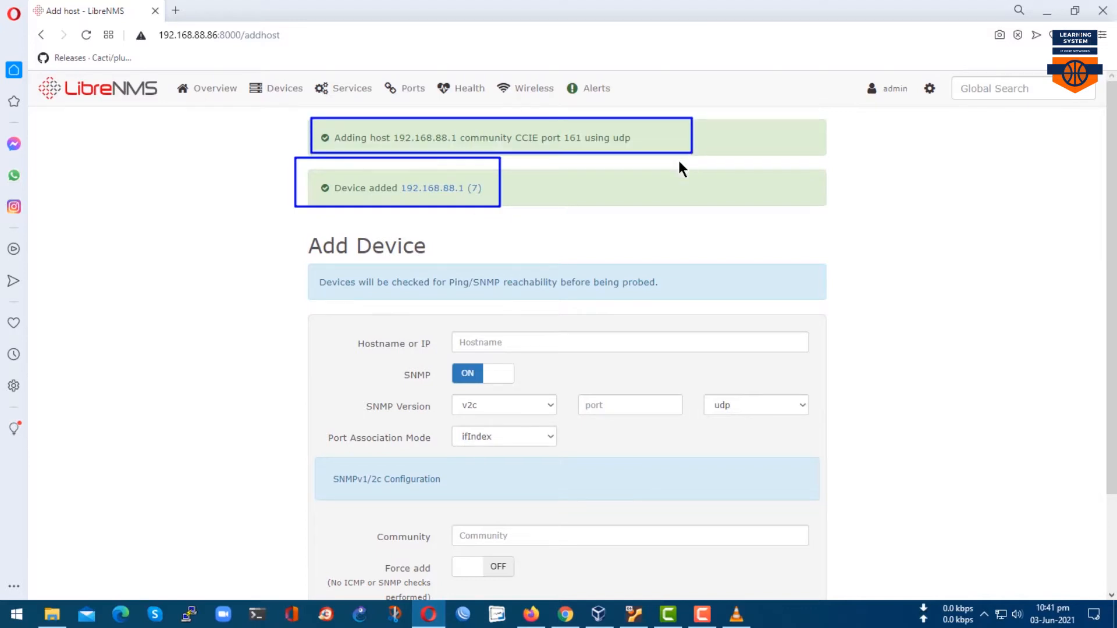
{"action": "key", "text": "Escape"}
List all devices, check device 7's Type options in its settings, then return to the device list.
{"action": "mouse_move", "coordinate": [292, 95]}
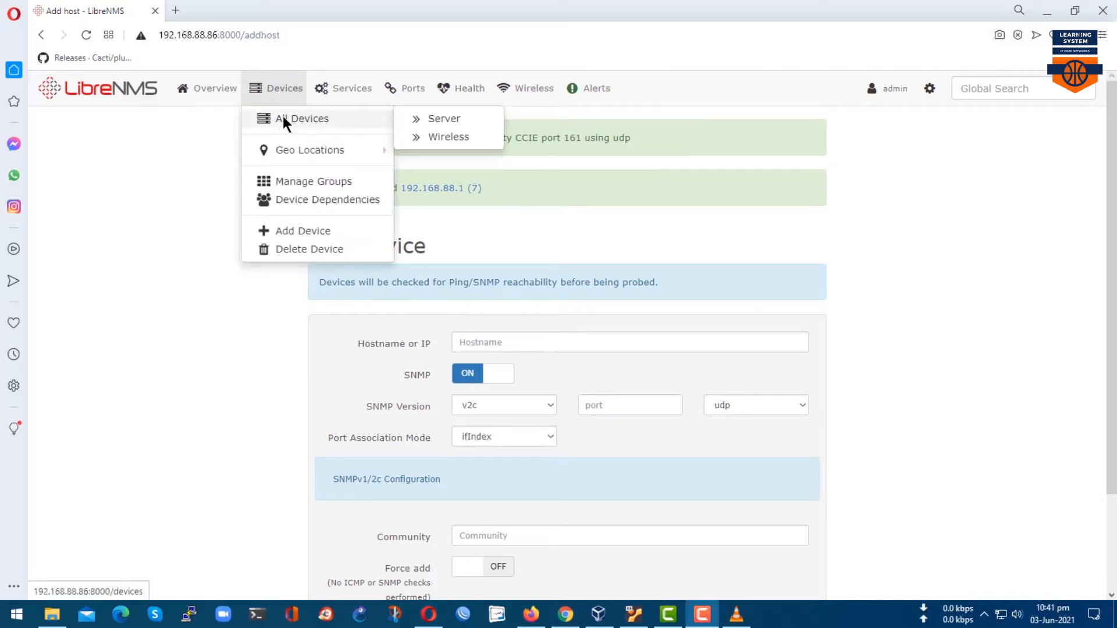
{"action": "left_click", "coordinate": [283, 118]}
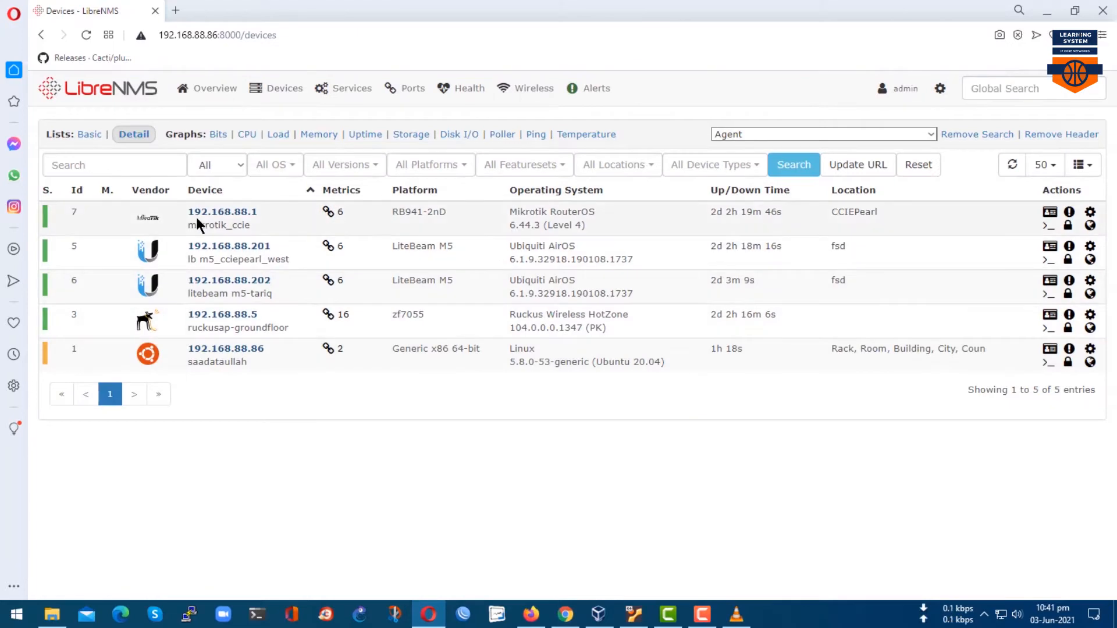
{"action": "left_click", "coordinate": [1090, 214]}
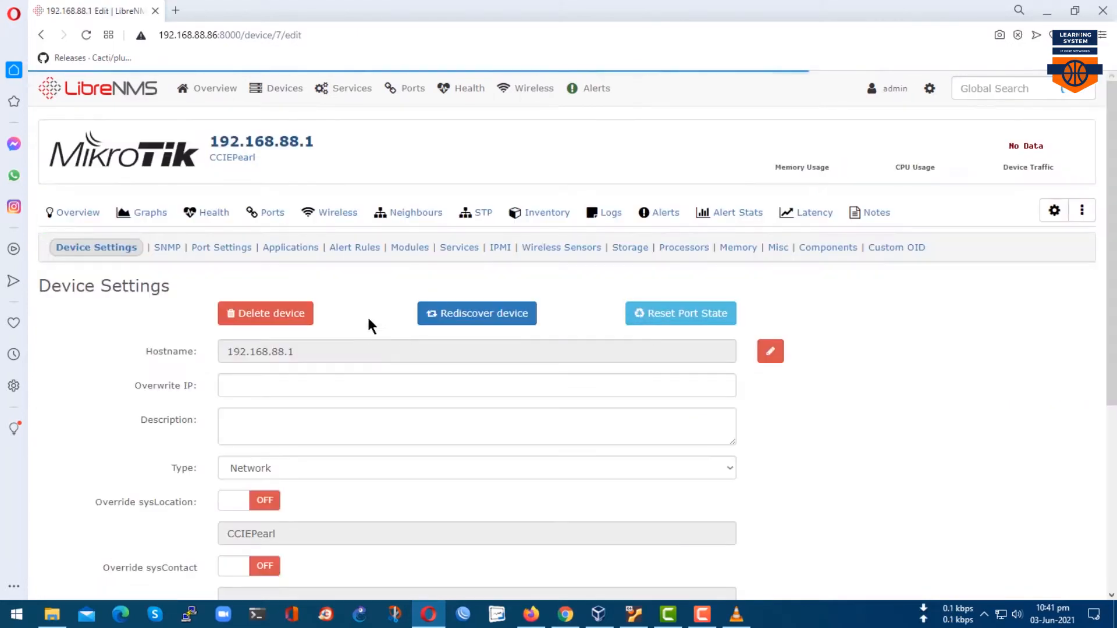
{"action": "scroll", "coordinate": [372, 349], "scroll_direction": "down", "scroll_amount": 5}
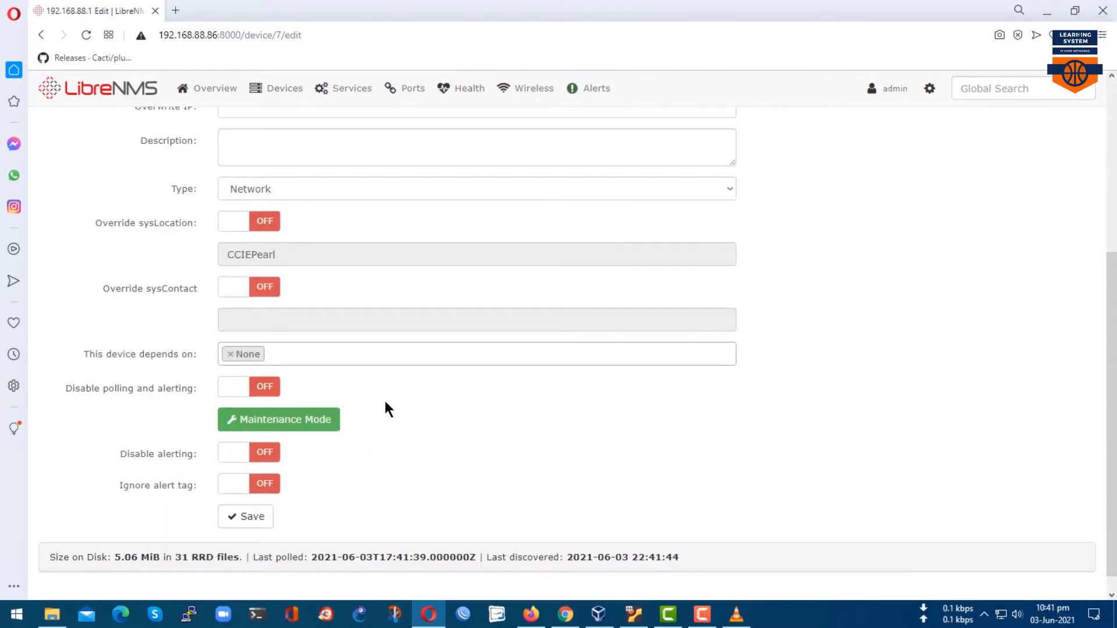
{"action": "left_click", "coordinate": [727, 193]}
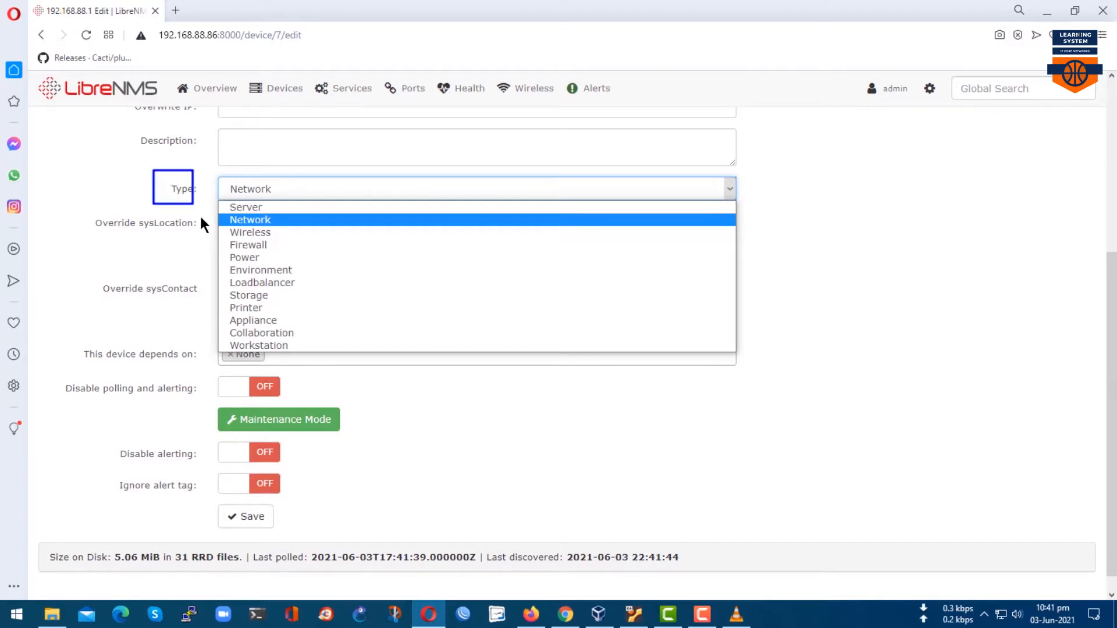
{"action": "left_click_drag", "start_coordinate": [220, 200], "coordinate": [382, 351]}
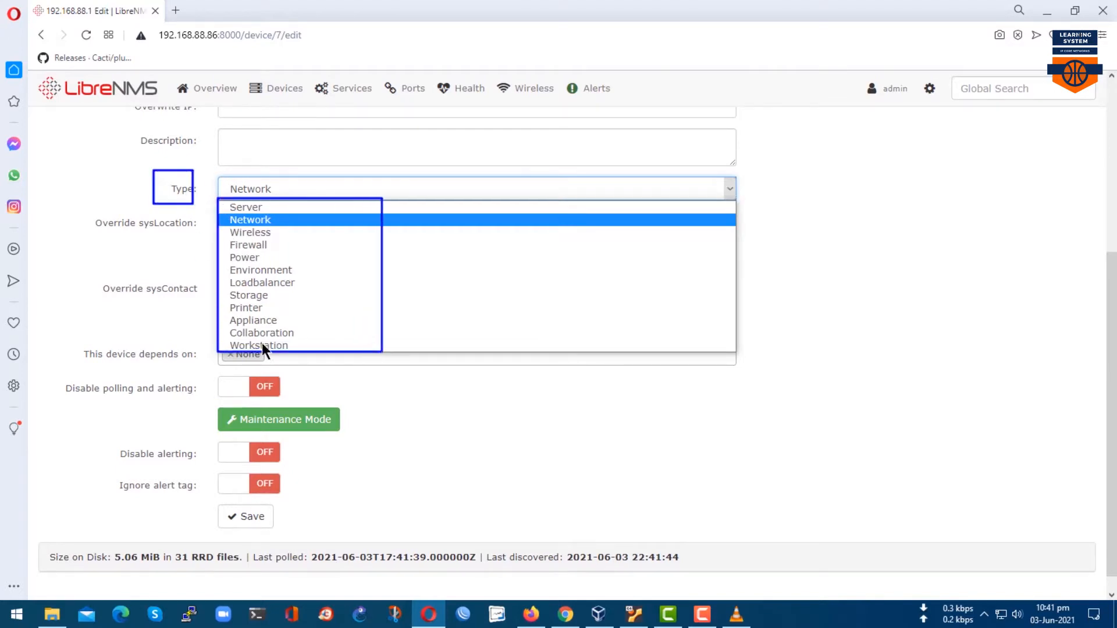
{"action": "key", "text": "Escape"}
{"action": "mouse_move", "coordinate": [278, 87]}
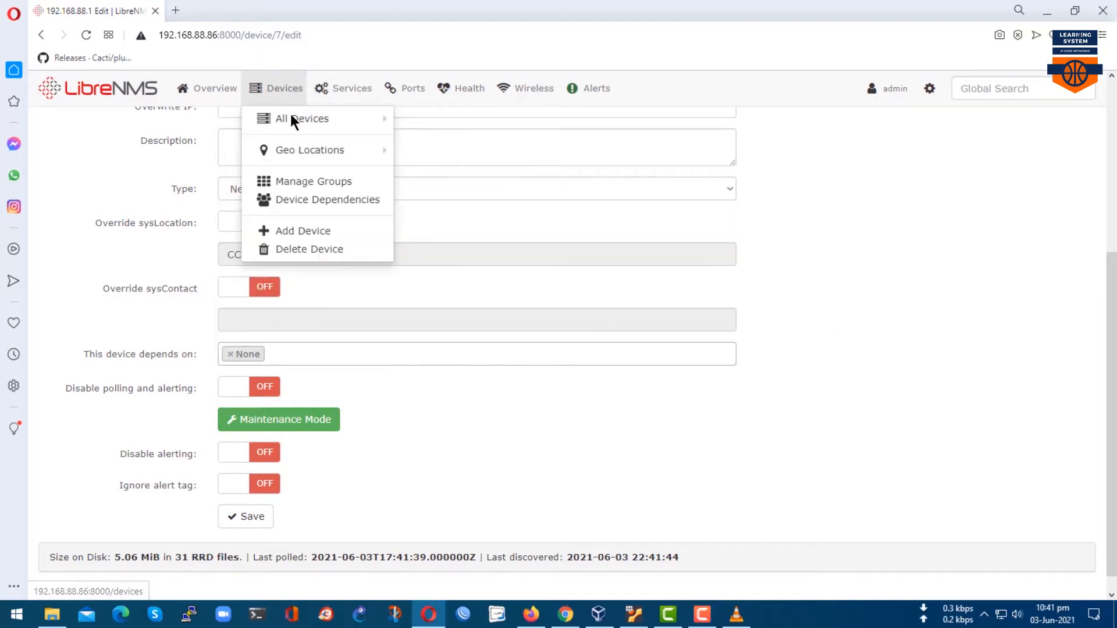
{"action": "left_click", "coordinate": [290, 115]}
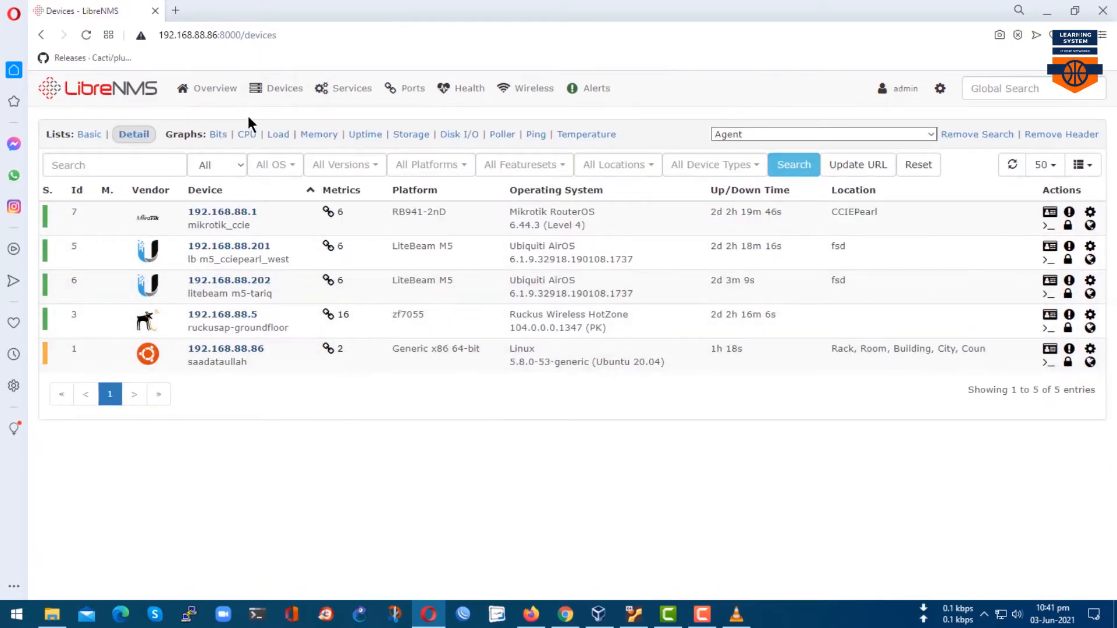
Start a new device with host 192.168.88.6, port 161, and SNMP turned off.
{"action": "mouse_move", "coordinate": [282, 109]}
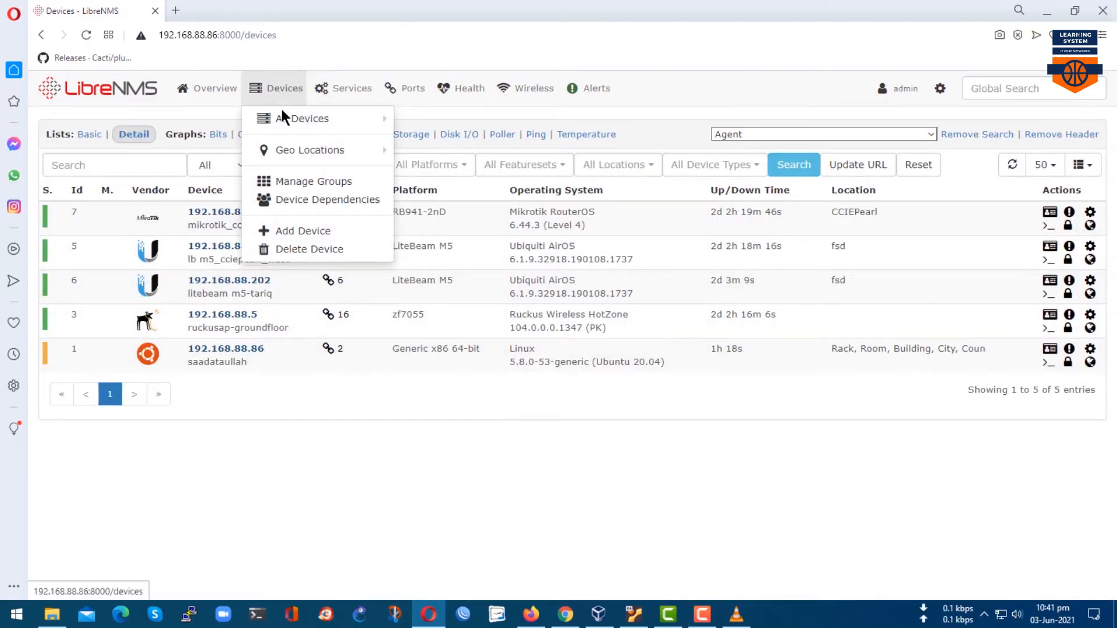
{"action": "left_click", "coordinate": [285, 230]}
{"action": "left_click", "coordinate": [548, 244]}
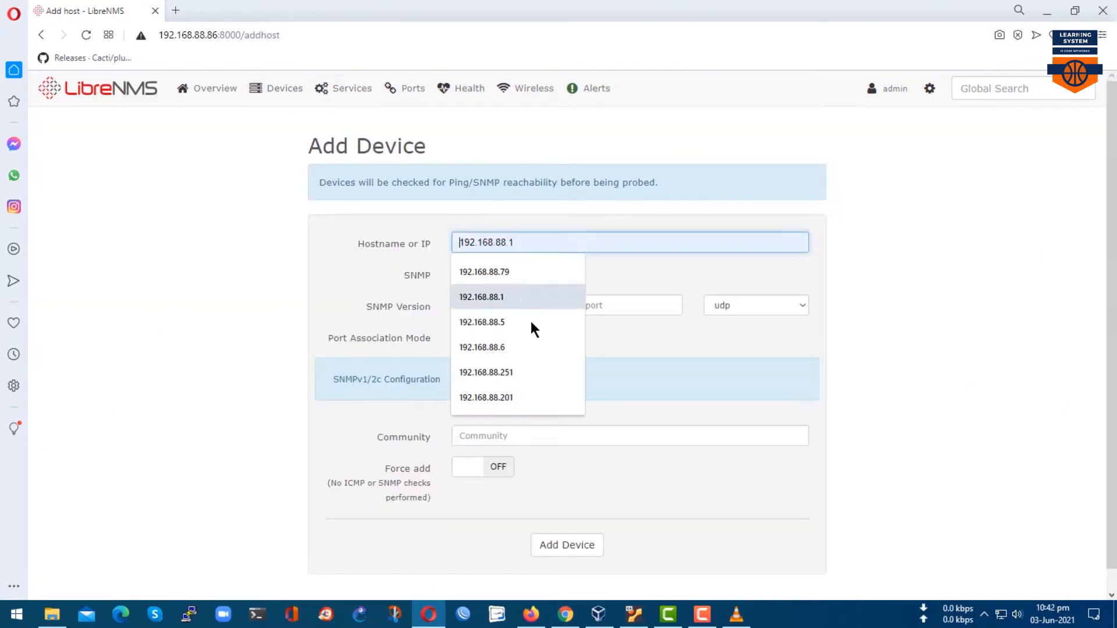
{"action": "left_click", "coordinate": [514, 339]}
{"action": "scroll", "coordinate": [526, 323], "scroll_direction": "down", "scroll_amount": 1}
{"action": "left_click", "coordinate": [602, 285]}
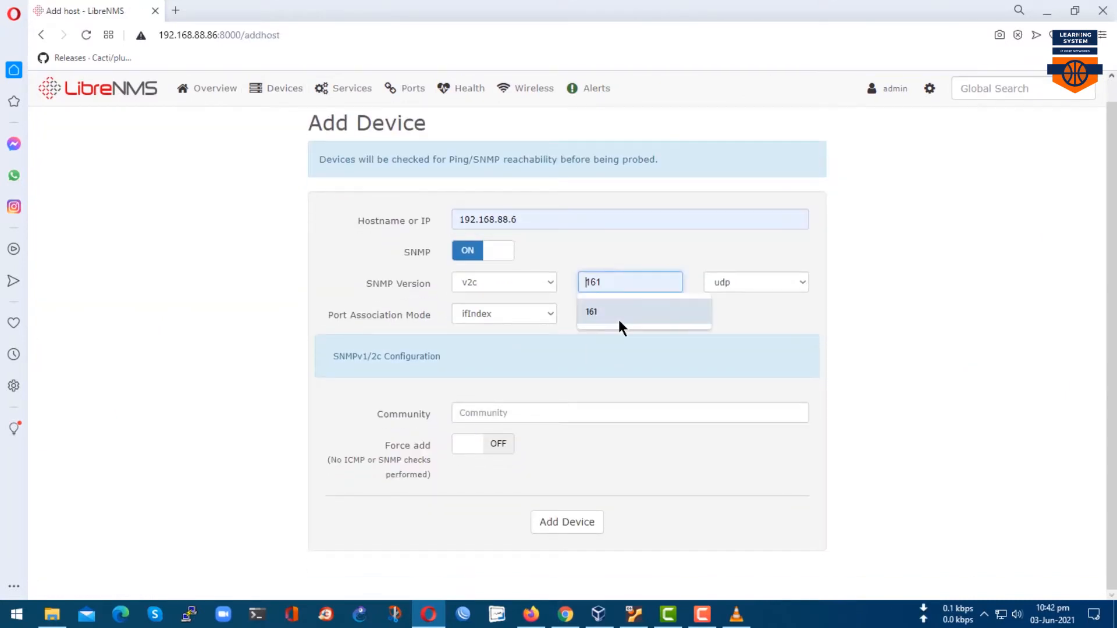
{"action": "left_click", "coordinate": [490, 250]}
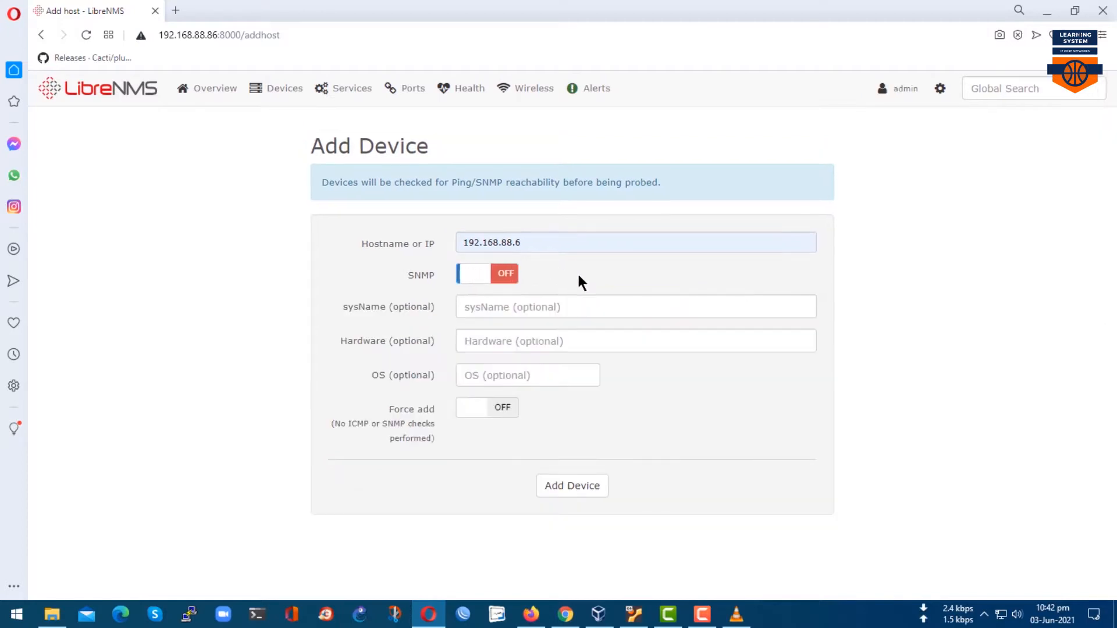
Set sysName 'Ruckus AP Ist Floor' and OS Ruckus Wireless ZoneDirector, add it, and open its overview.
{"action": "left_click", "coordinate": [552, 314]}
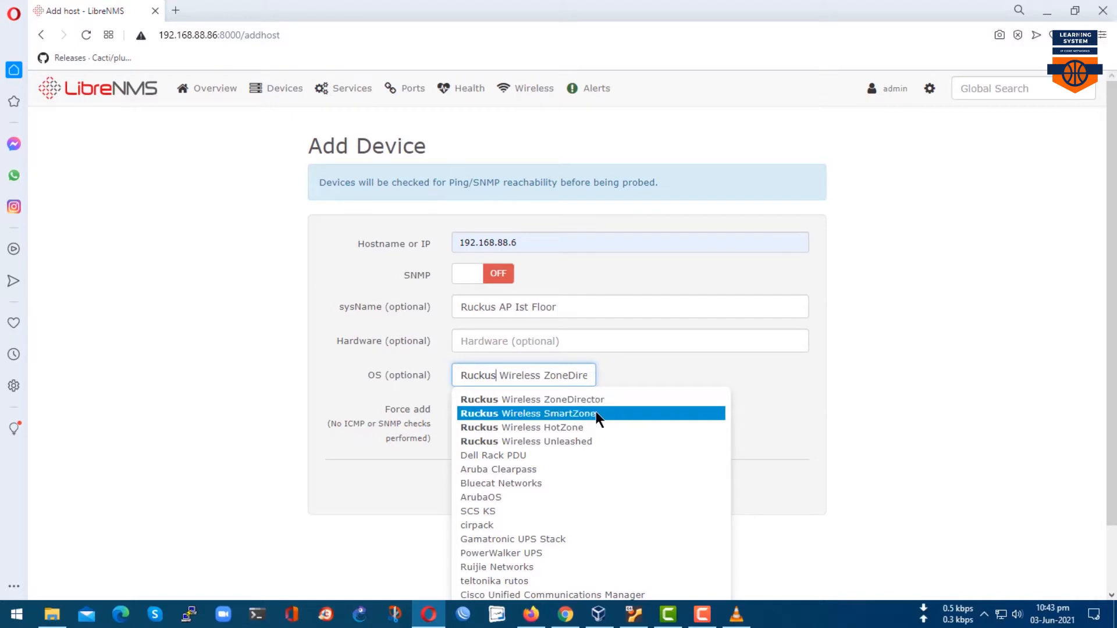
{"action": "left_click", "coordinate": [557, 402]}
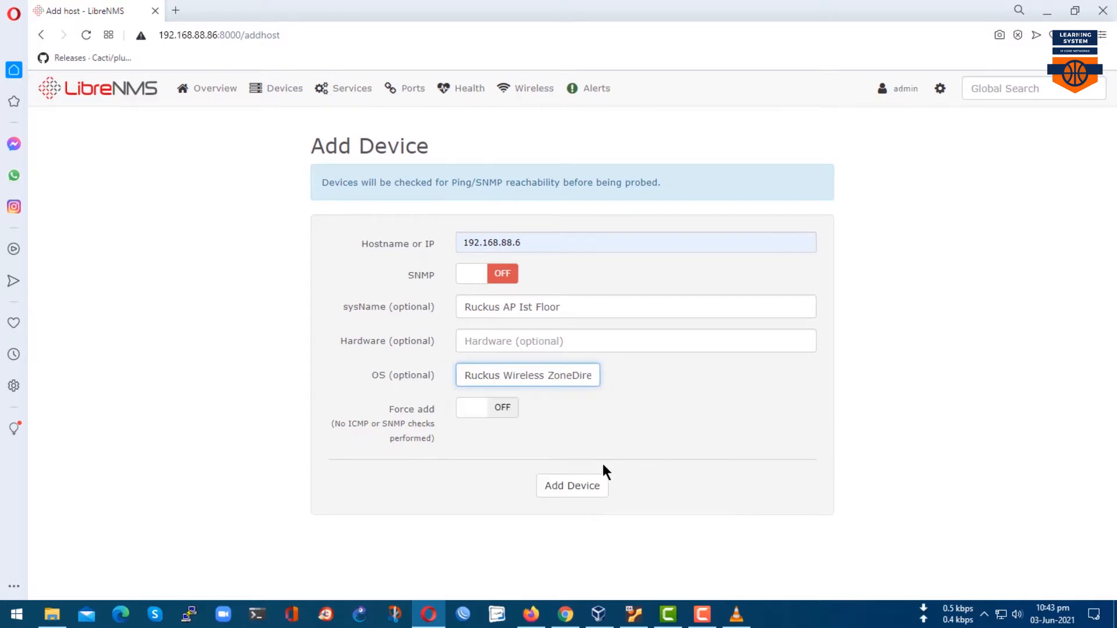
{"action": "left_click", "coordinate": [565, 487]}
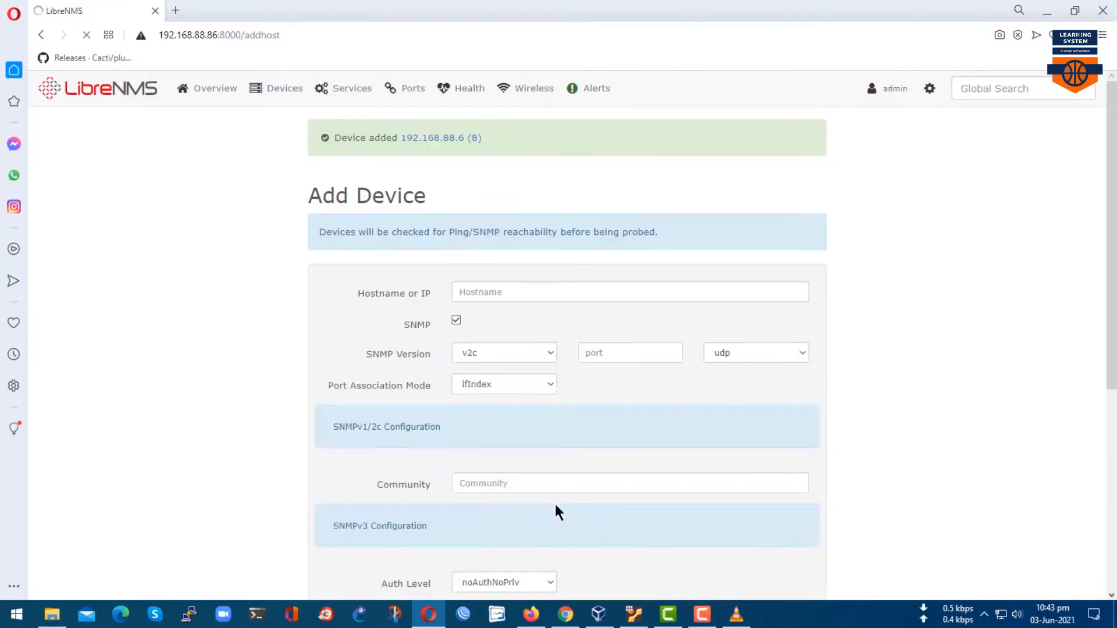
{"action": "left_click", "coordinate": [426, 137]}
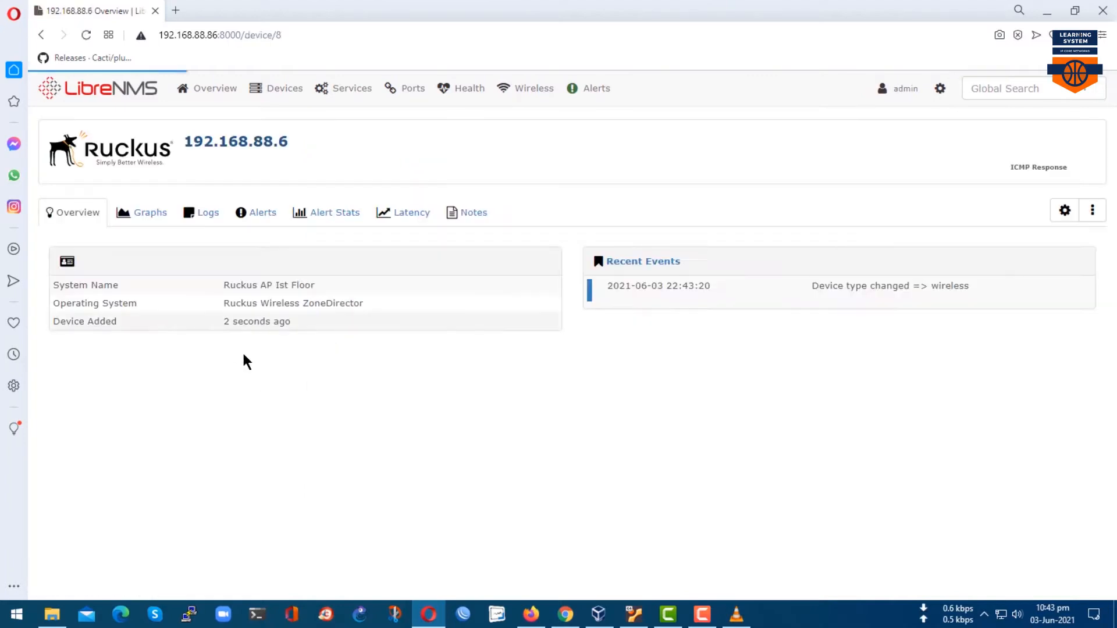
Browse device 192.168.88.6's settings, availability graphs and alerts, then return to its overview.
{"action": "left_click", "coordinate": [1092, 214]}
{"action": "left_click", "coordinate": [1063, 210]}
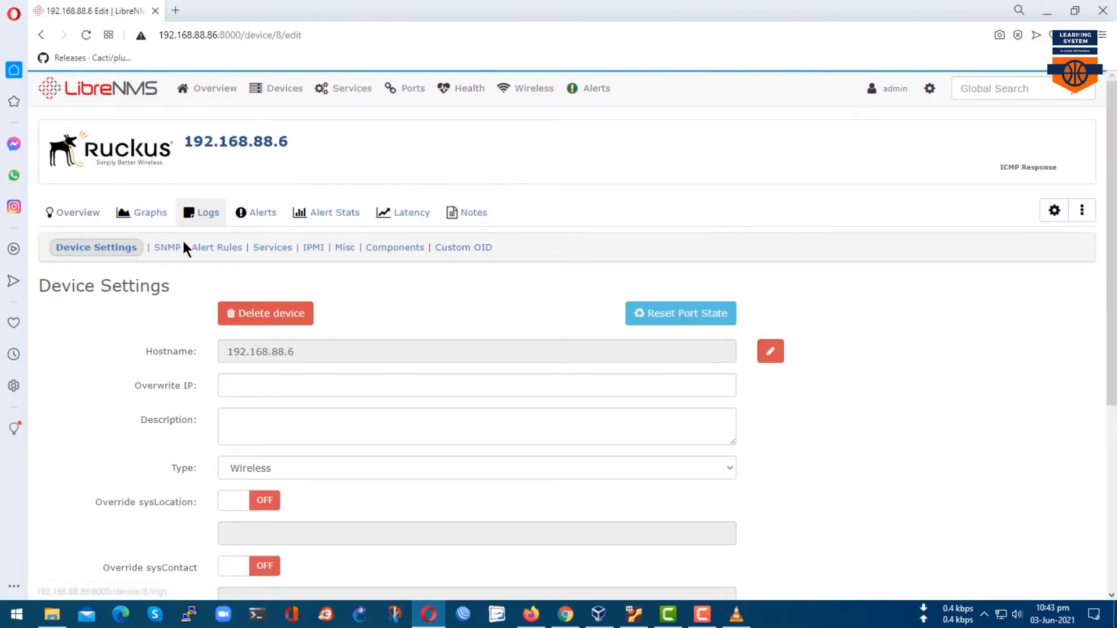
{"action": "scroll", "coordinate": [340, 403], "scroll_direction": "down", "scroll_amount": 3}
{"action": "scroll", "coordinate": [273, 337], "scroll_direction": "up", "scroll_amount": 3}
{"action": "left_click", "coordinate": [150, 212]}
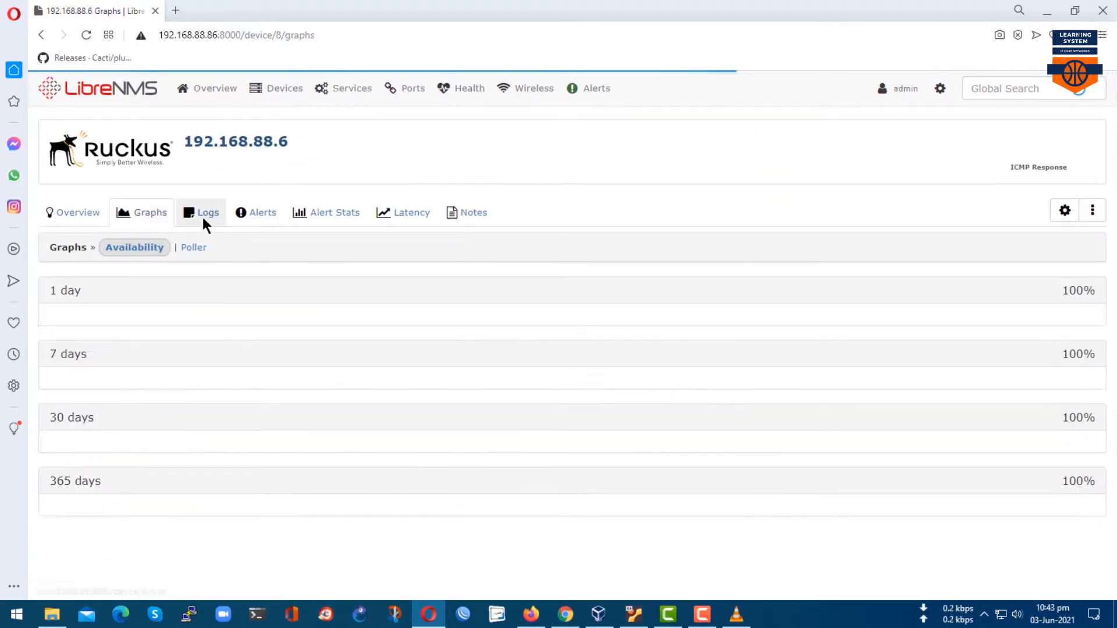
{"action": "left_click", "coordinate": [267, 217]}
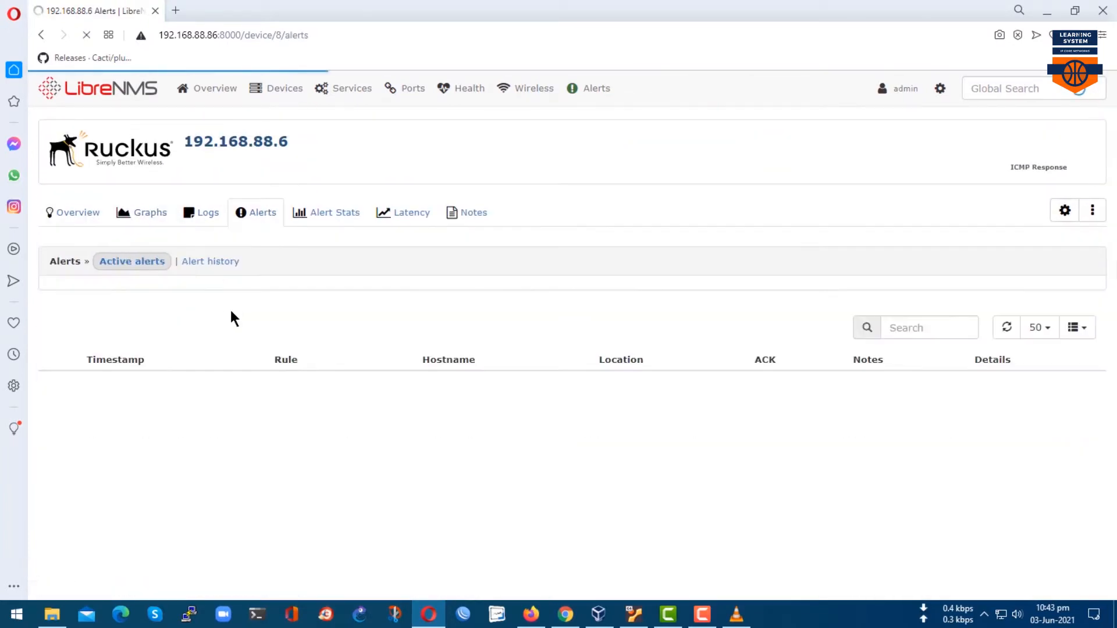
{"action": "left_click", "coordinate": [89, 214]}
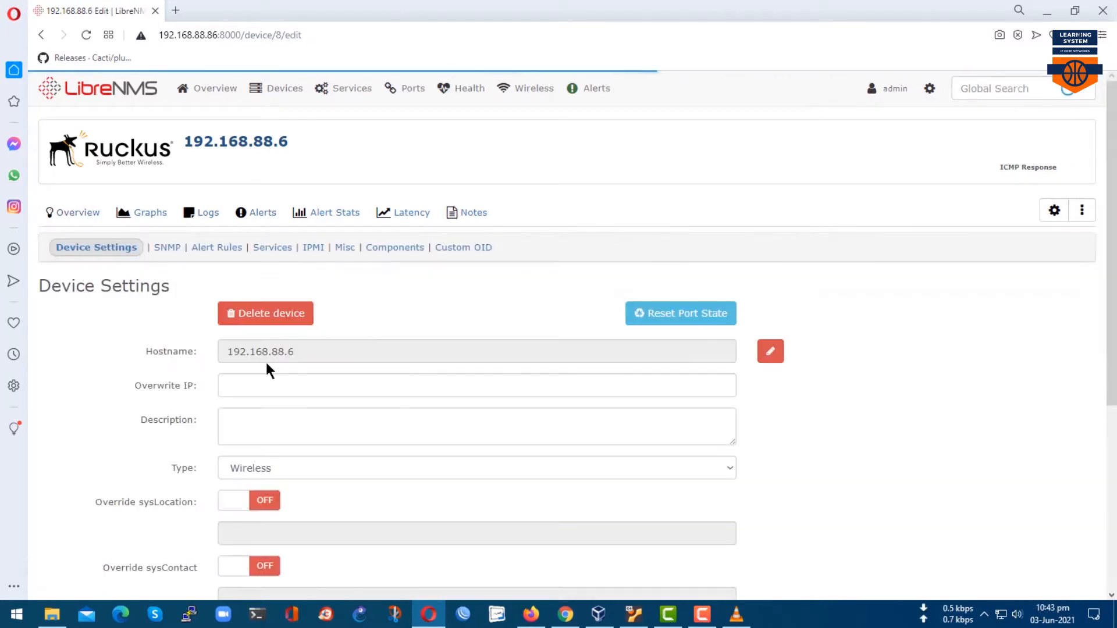
{"action": "scroll", "coordinate": [269, 363], "scroll_direction": "down", "scroll_amount": 2}
{"action": "scroll", "coordinate": [275, 366], "scroll_direction": "up", "scroll_amount": 2}
Turn SNMP on with v1, port 161 and community public, save, then view Alert Rules.
{"action": "left_click", "coordinate": [167, 247]}
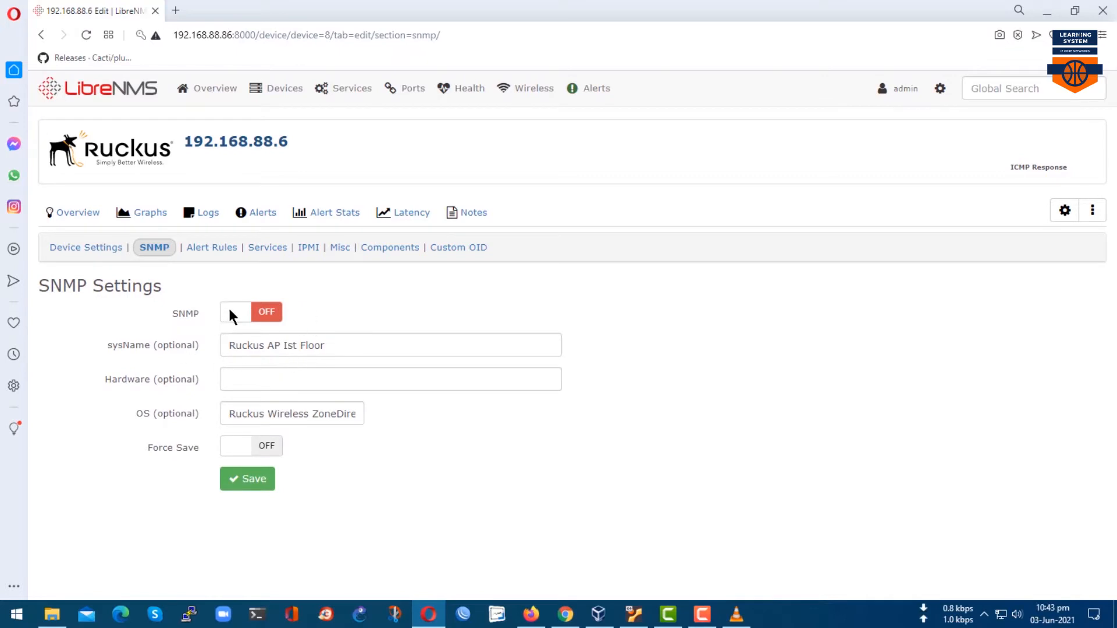
{"action": "left_click", "coordinate": [231, 312]}
{"action": "scroll", "coordinate": [314, 337], "scroll_direction": "down", "scroll_amount": 1}
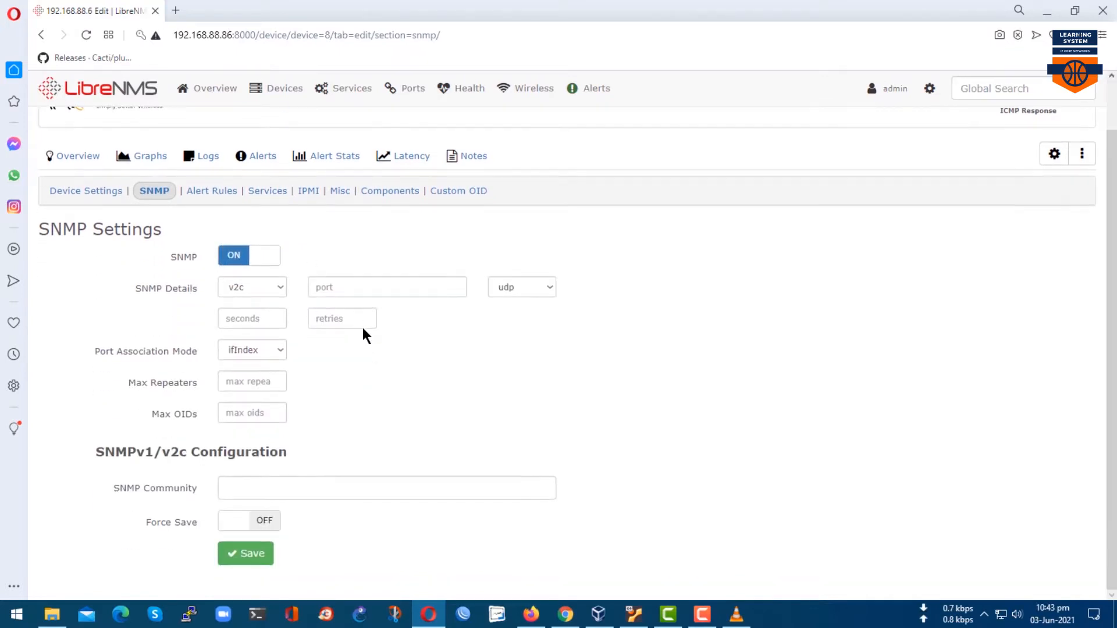
{"action": "left_click", "coordinate": [364, 293]}
{"action": "left_click", "coordinate": [364, 317]}
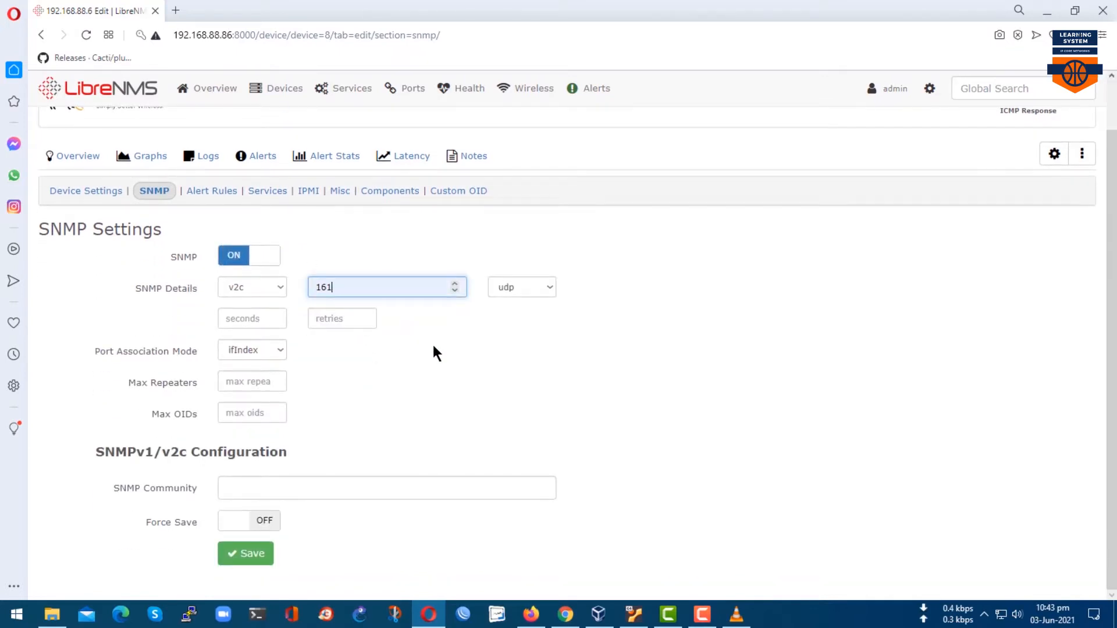
{"action": "left_click", "coordinate": [243, 285]}
{"action": "left_click", "coordinate": [240, 299]}
{"action": "left_click", "coordinate": [309, 487]}
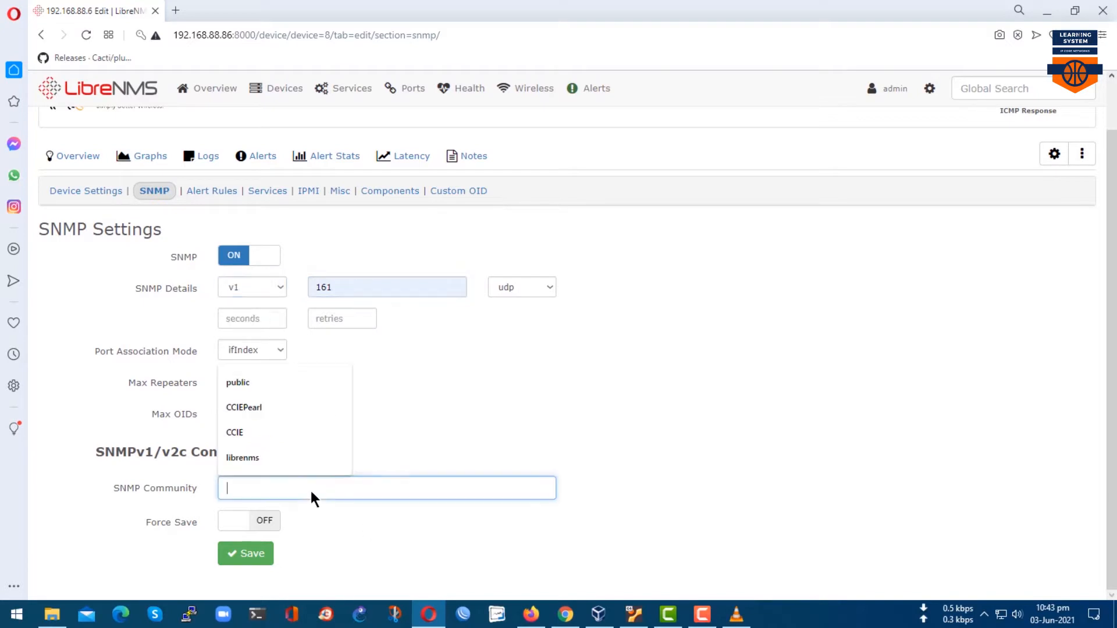
{"action": "left_click", "coordinate": [244, 383]}
{"action": "left_click", "coordinate": [264, 553]}
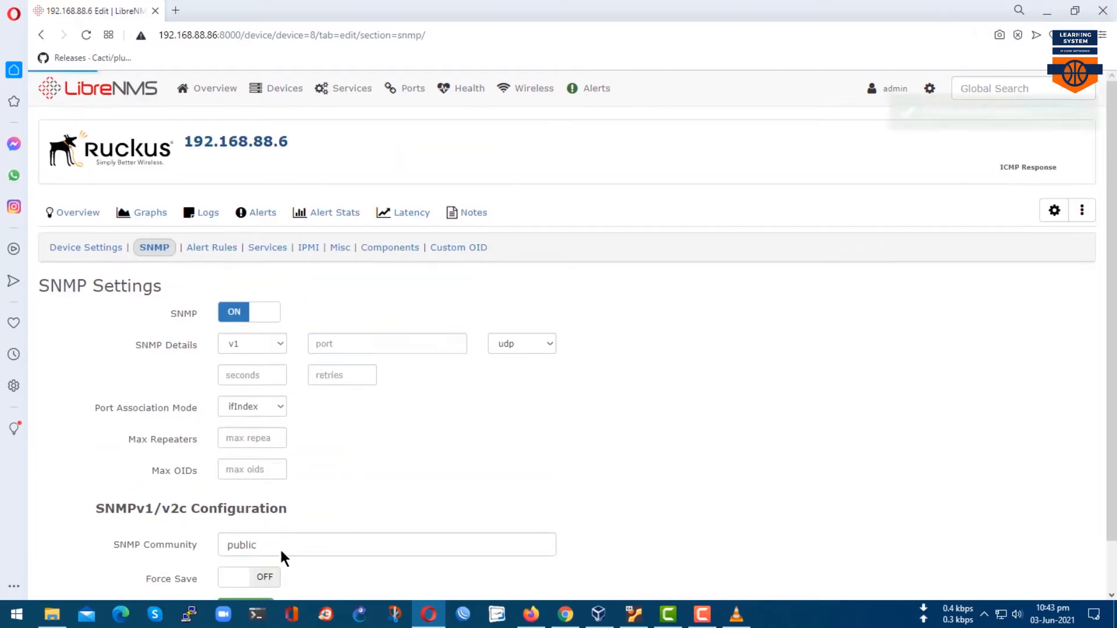
{"action": "left_click", "coordinate": [197, 249]}
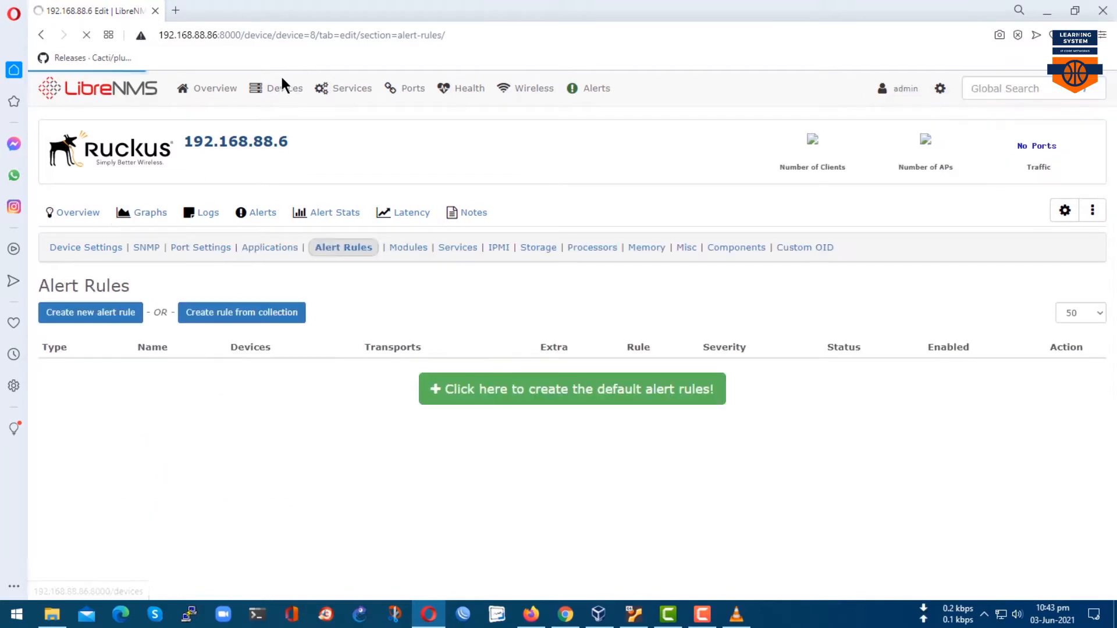
Highlight the 192.168.88.6 row and its Ruckus OS in the device list, then open Global Settings.
{"action": "left_click", "coordinate": [283, 107]}
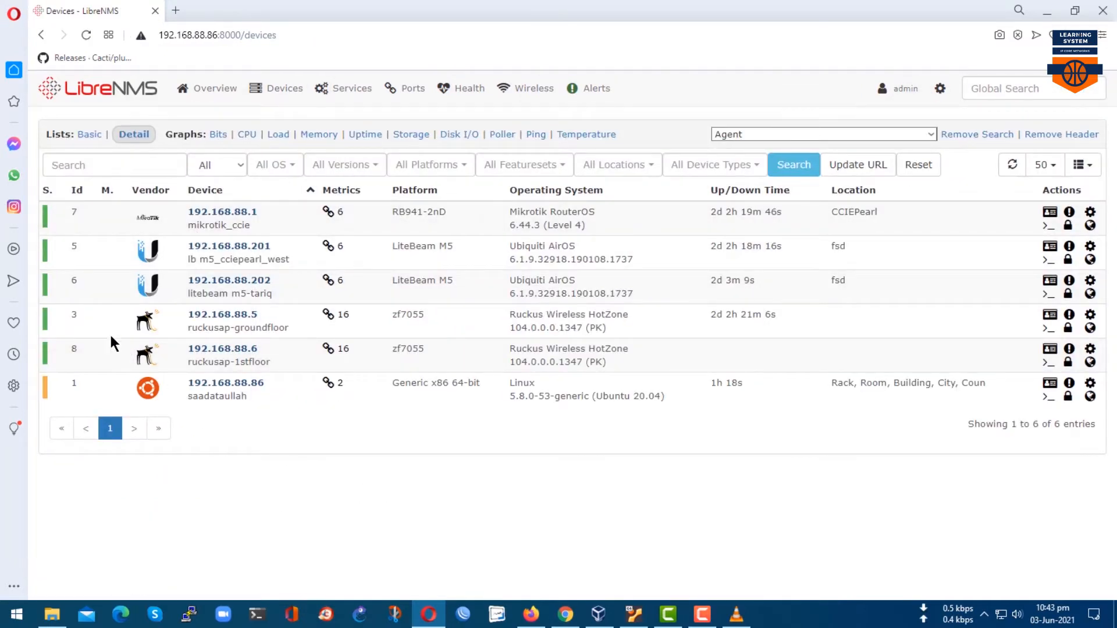
{"action": "mouse_move", "coordinate": [110, 339]}
{"action": "left_mouse_down"}
{"action": "mouse_move", "coordinate": [543, 387]}
{"action": "mouse_move", "coordinate": [882, 373]}
{"action": "left_mouse_up"}
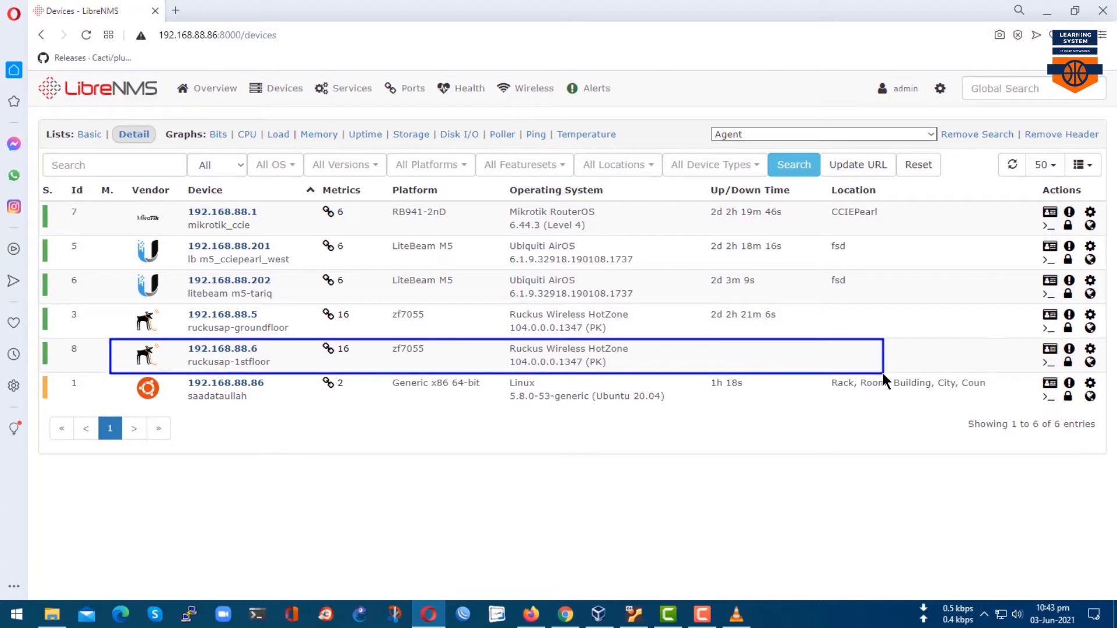
{"action": "key", "text": "Escape"}
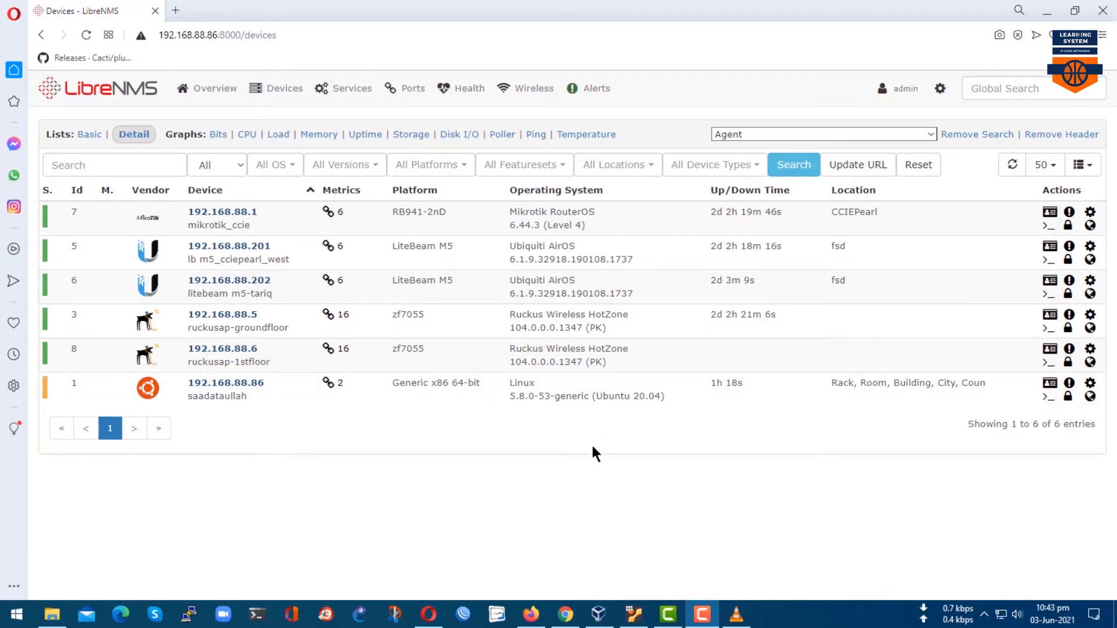
{"action": "left_click_drag", "start_coordinate": [490, 331], "coordinate": [666, 379]}
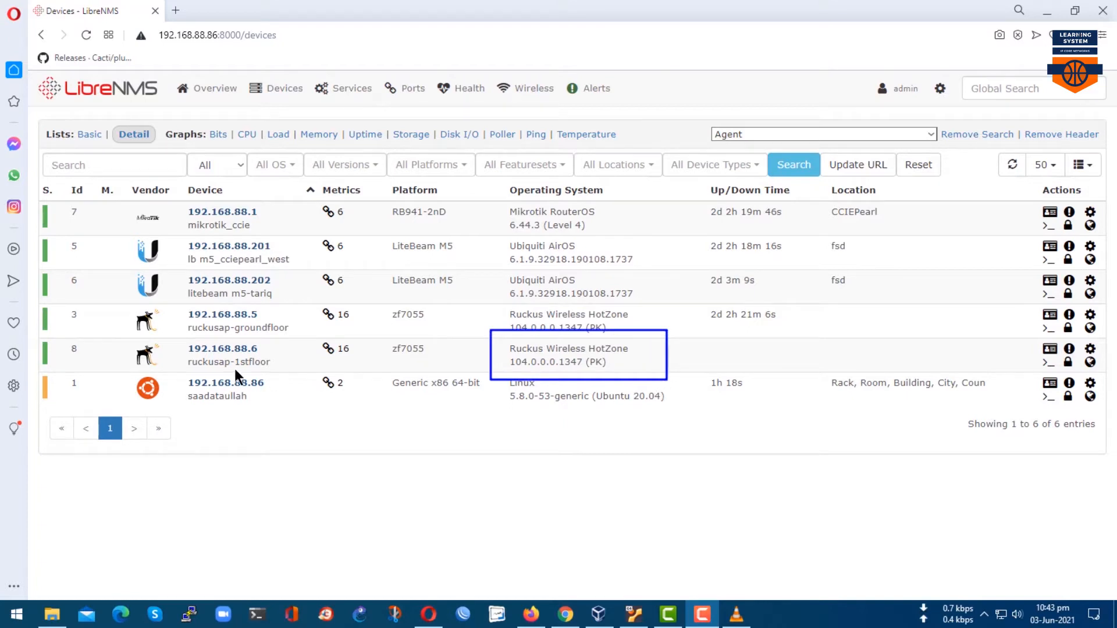
{"action": "key", "text": "Escape"}
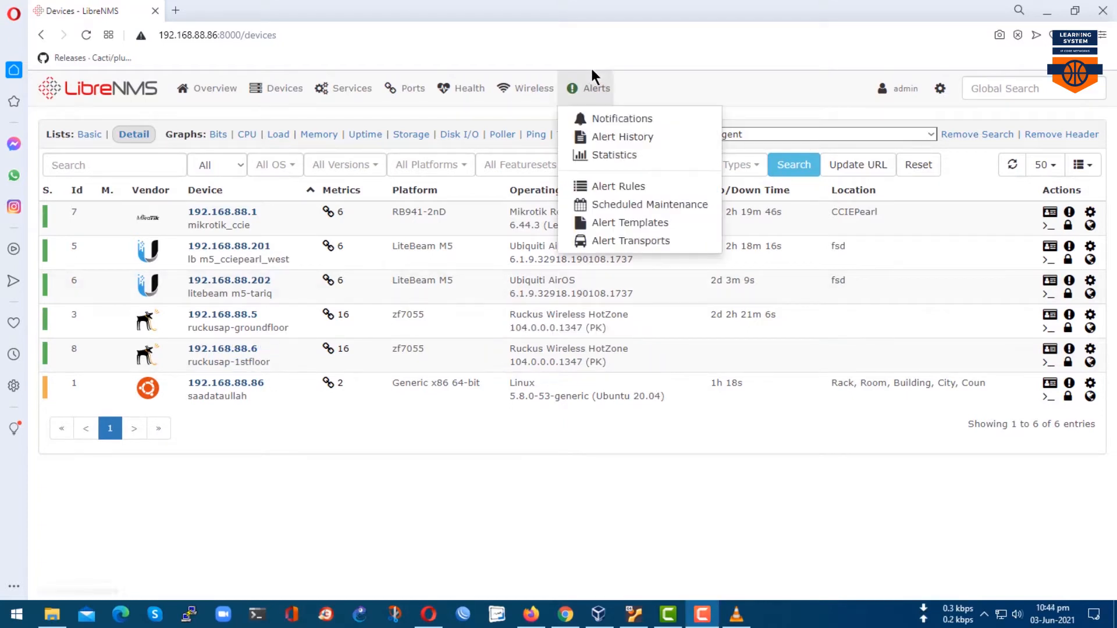
{"action": "mouse_move", "coordinate": [949, 85]}
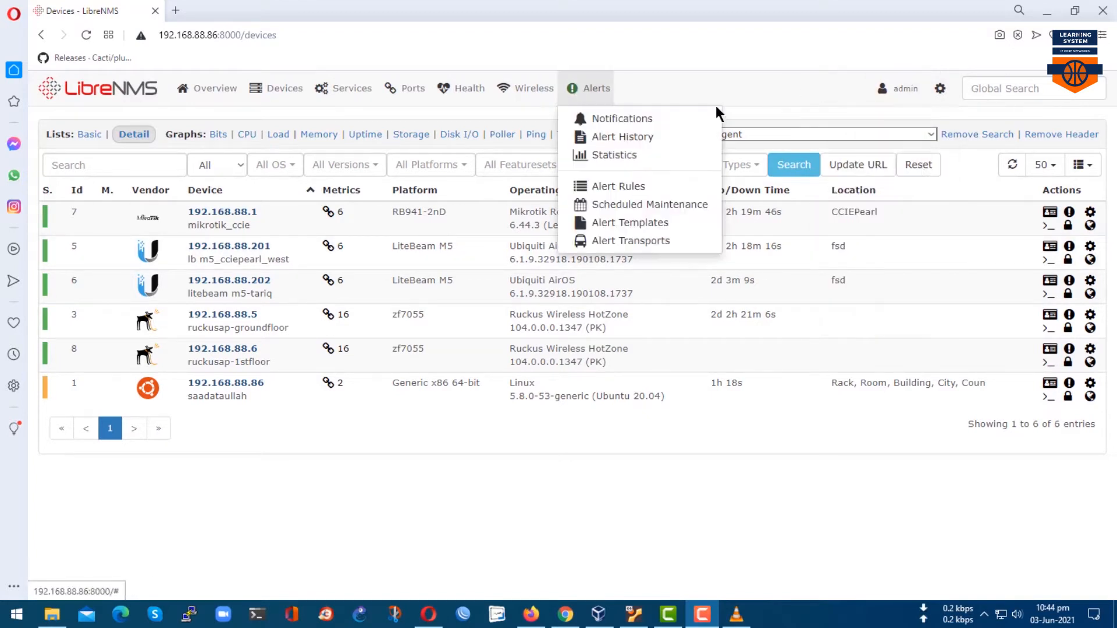
{"action": "left_click", "coordinate": [920, 120]}
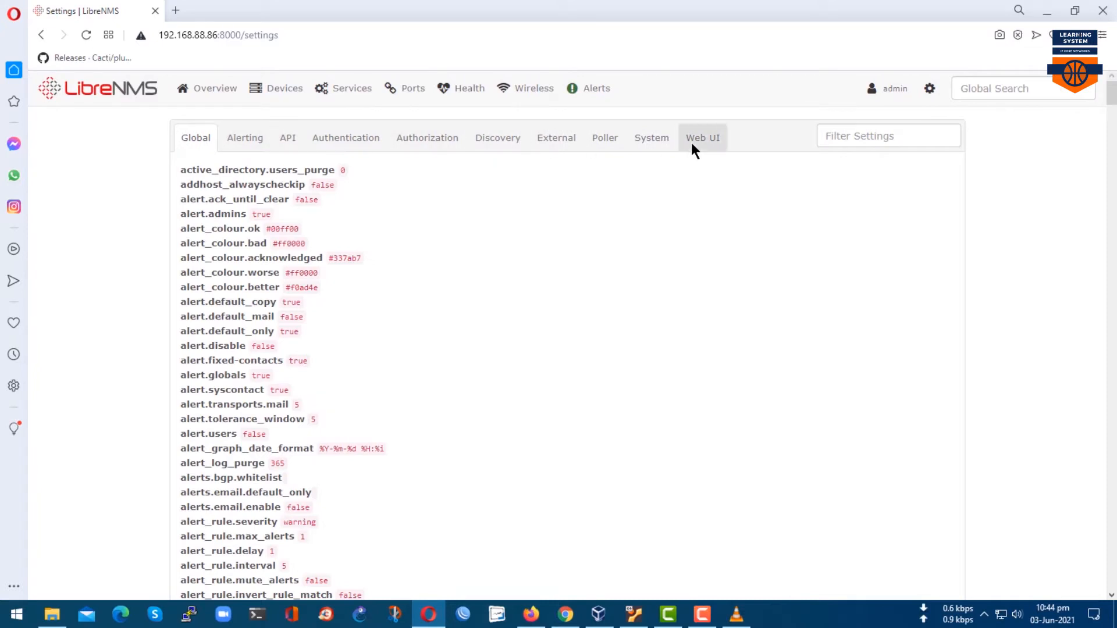
Browse the settings tabs and locate the SysName display option under Web UI > Device Settings.
{"action": "left_click", "coordinate": [419, 140]}
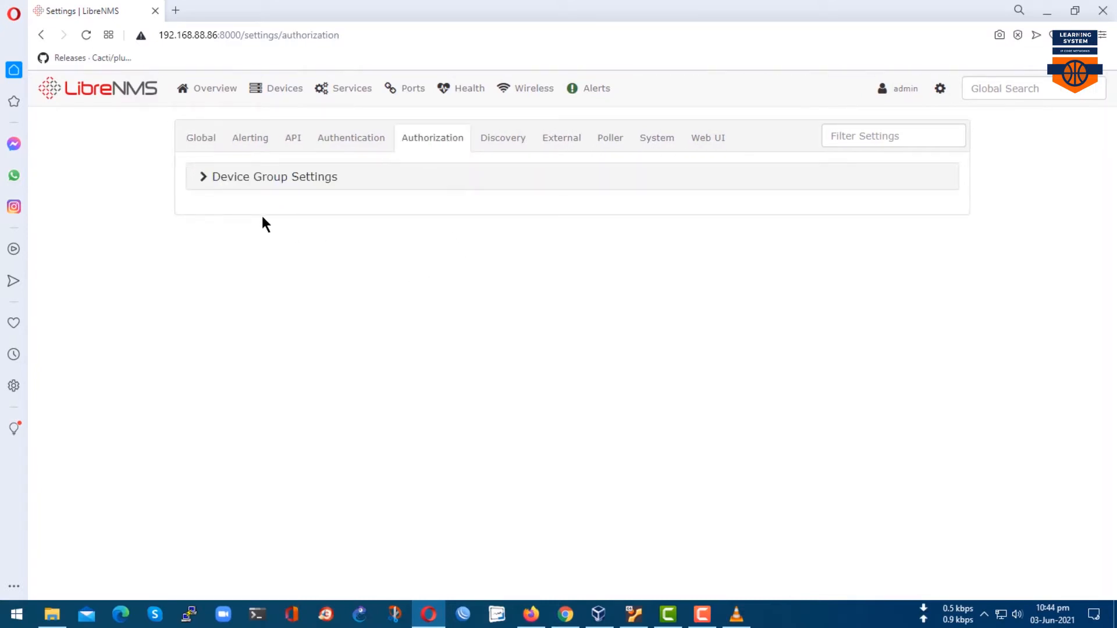
{"action": "left_click", "coordinate": [254, 142]}
{"action": "left_click", "coordinate": [211, 139]}
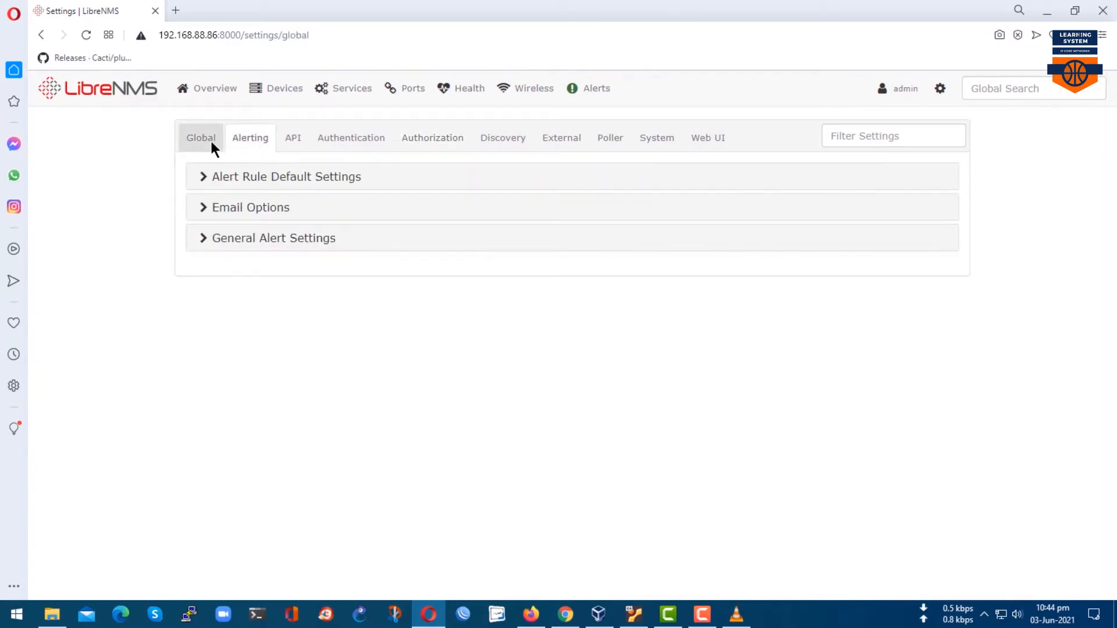
{"action": "left_click", "coordinate": [658, 137]}
{"action": "left_click", "coordinate": [712, 137]}
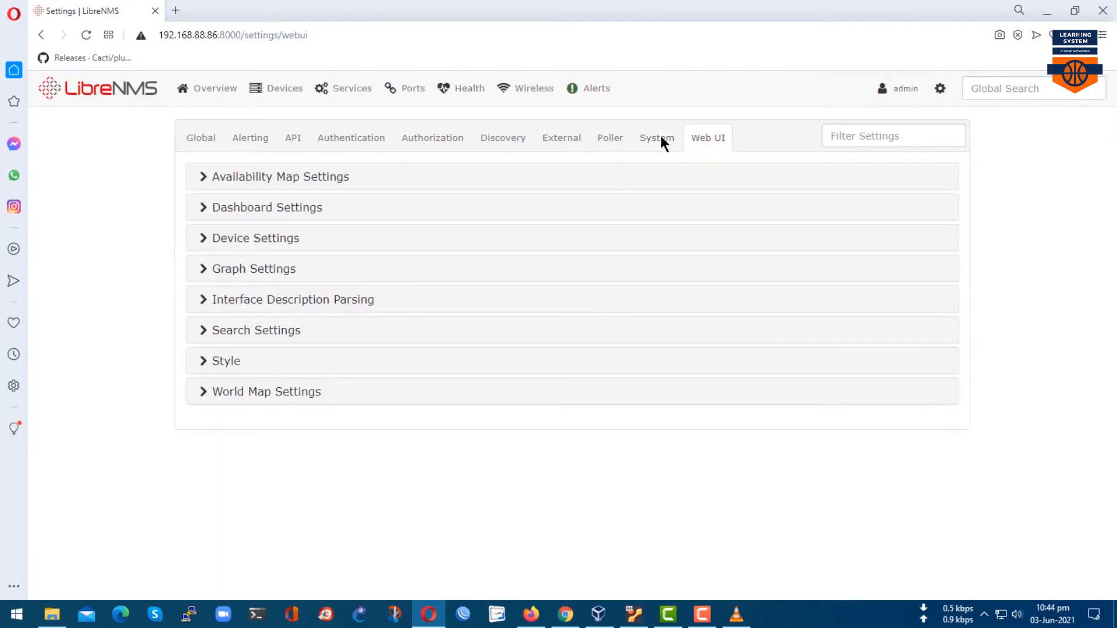
{"action": "left_click", "coordinate": [579, 134]}
{"action": "left_click", "coordinate": [708, 138]}
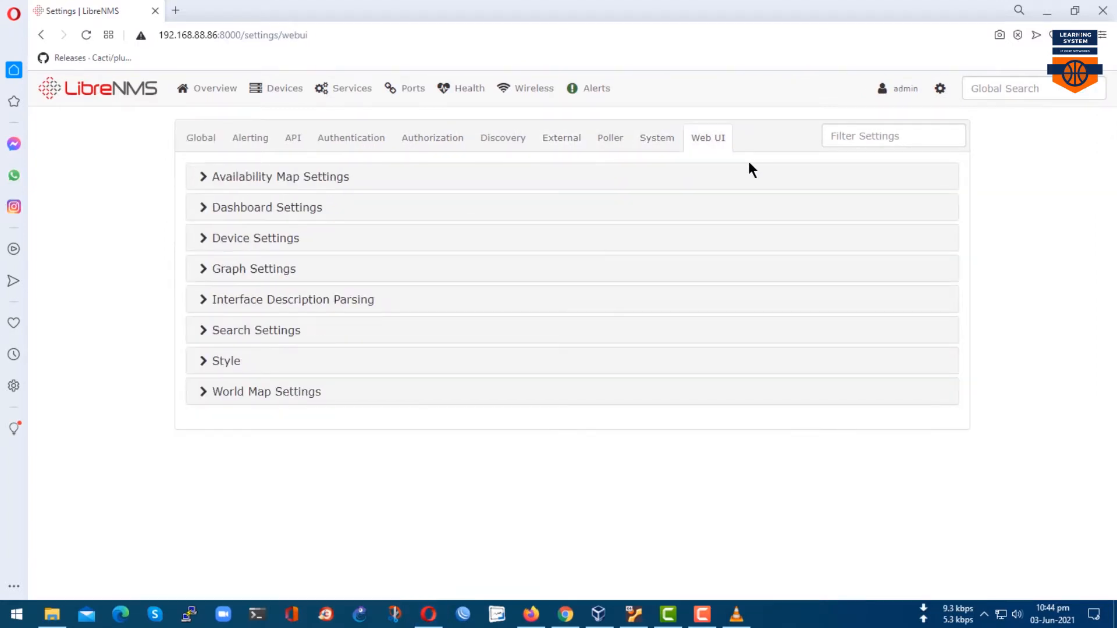
{"action": "left_click", "coordinate": [210, 249]}
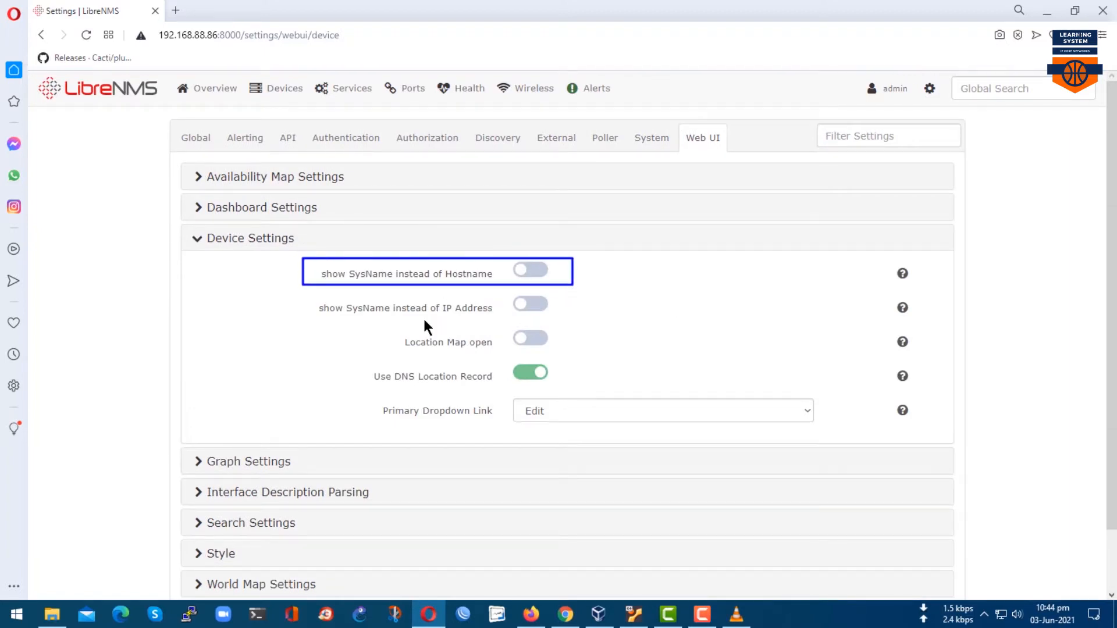
{"action": "left_click_drag", "start_coordinate": [320, 302], "coordinate": [574, 316]}
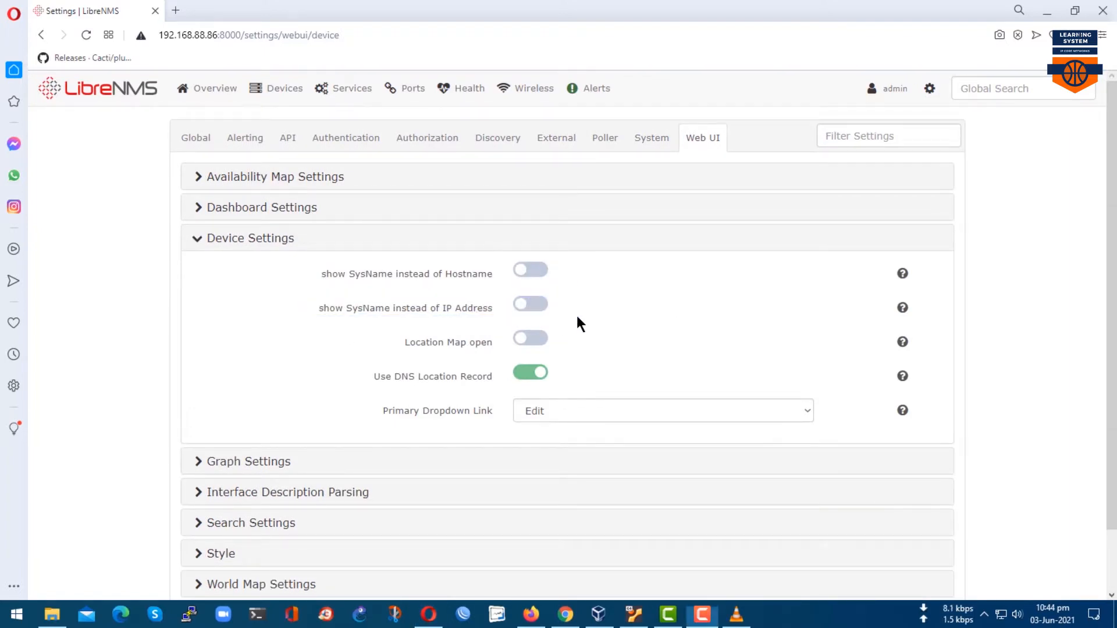
Check the device list's Device column, then switch on 'show SysName instead of IP Address'.
{"action": "left_click", "coordinate": [285, 116]}
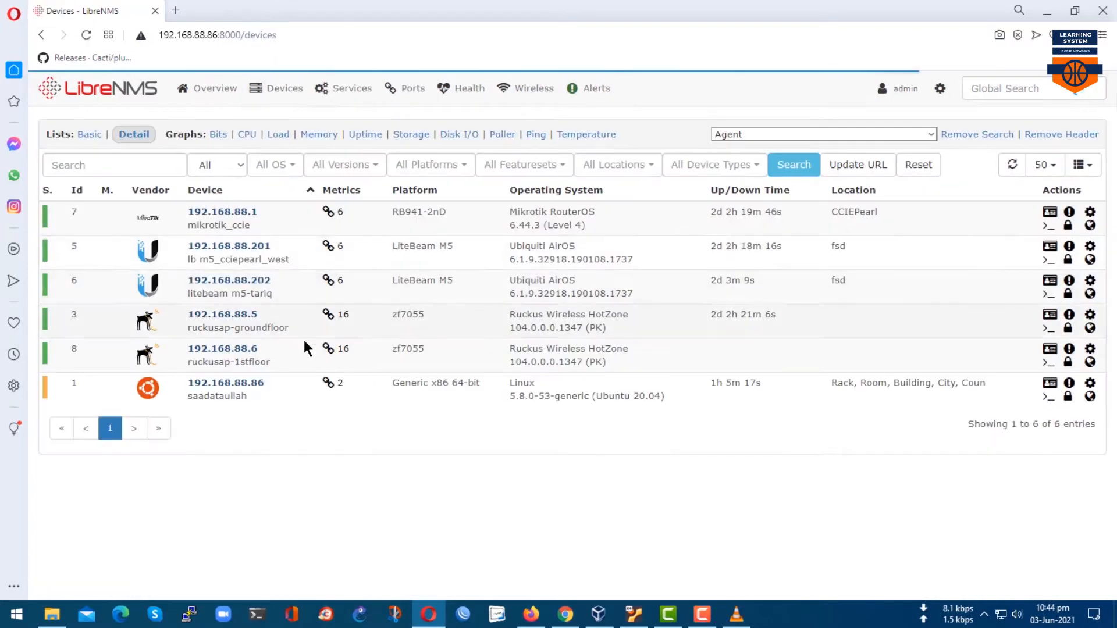
{"action": "left_click_drag", "start_coordinate": [180, 191], "coordinate": [288, 406]}
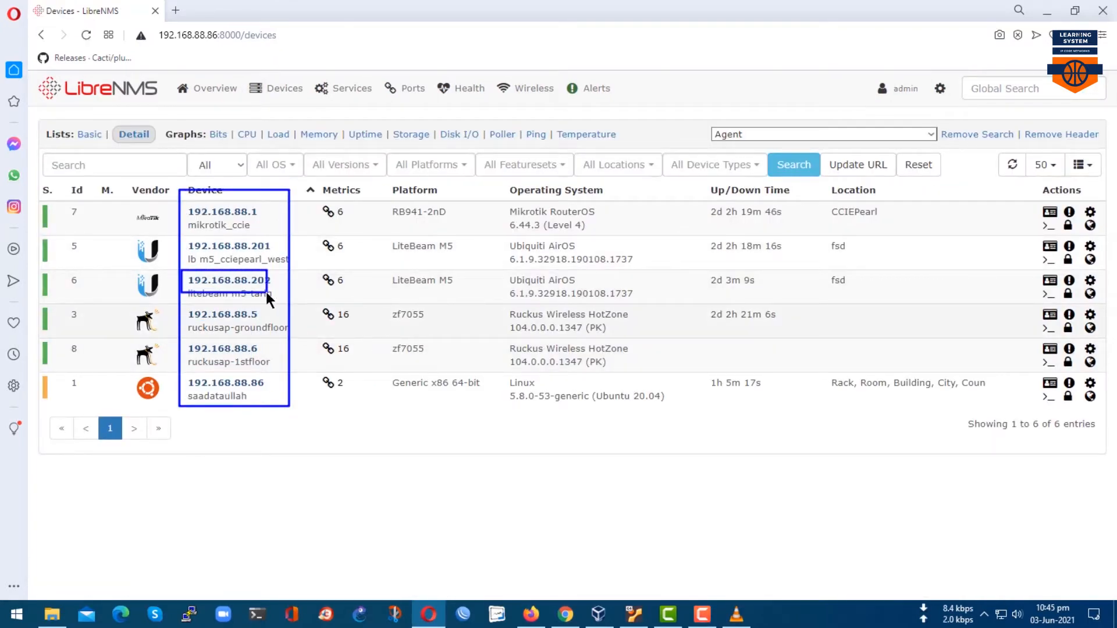
{"action": "mouse_move", "coordinate": [562, 86]}
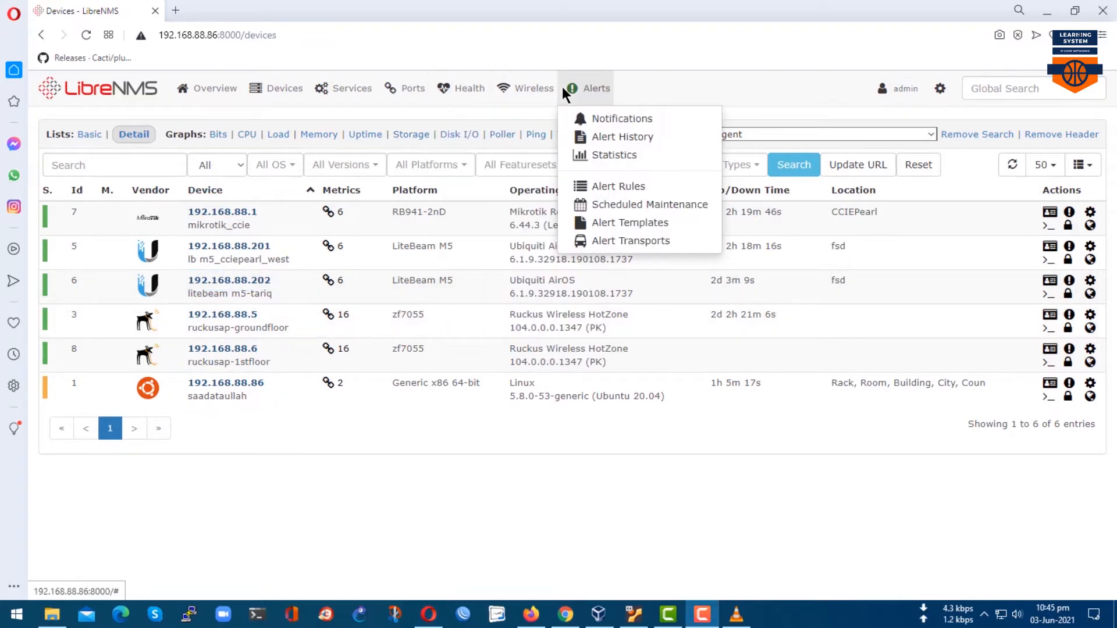
{"action": "mouse_move", "coordinate": [938, 93]}
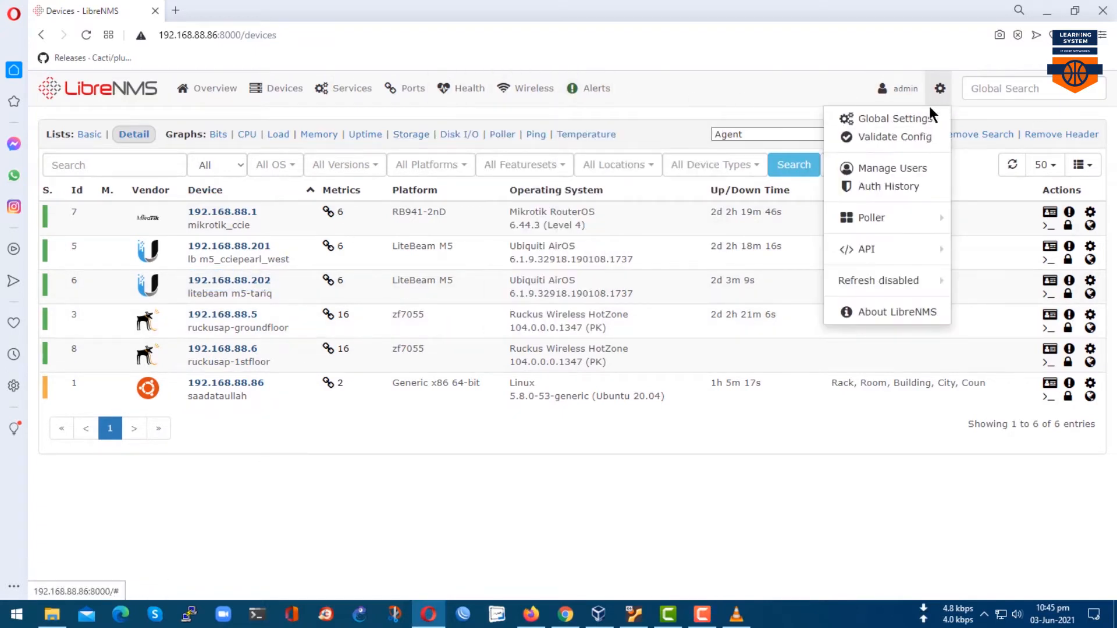
{"action": "left_click", "coordinate": [916, 118]}
{"action": "left_click", "coordinate": [708, 138]}
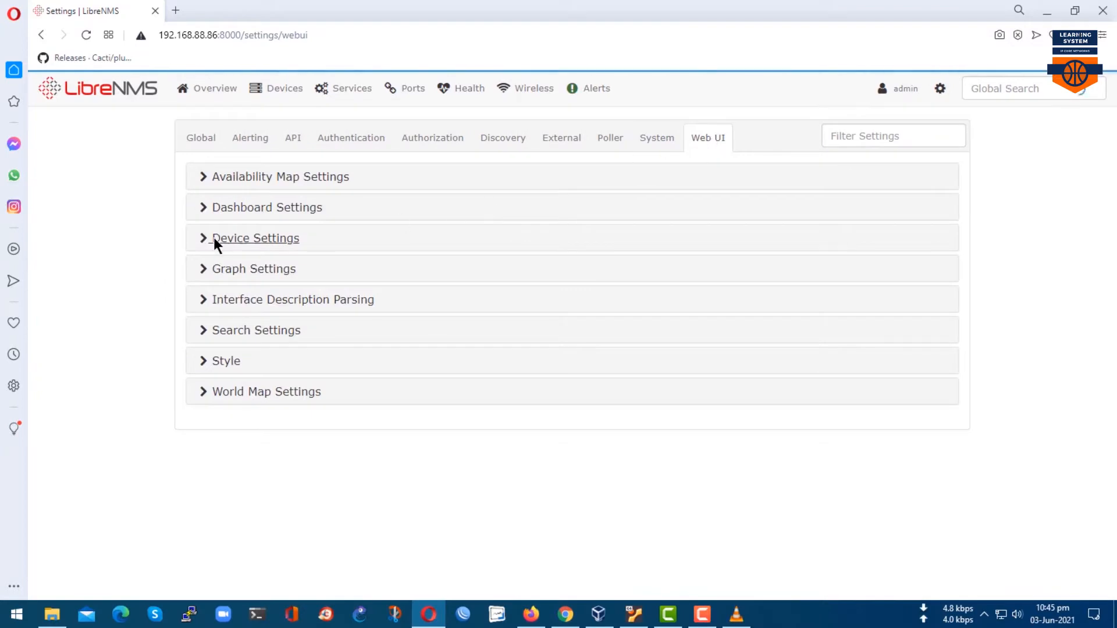
{"action": "left_click", "coordinate": [243, 238]}
{"action": "scroll", "coordinate": [582, 354], "scroll_direction": "down", "scroll_amount": 1}
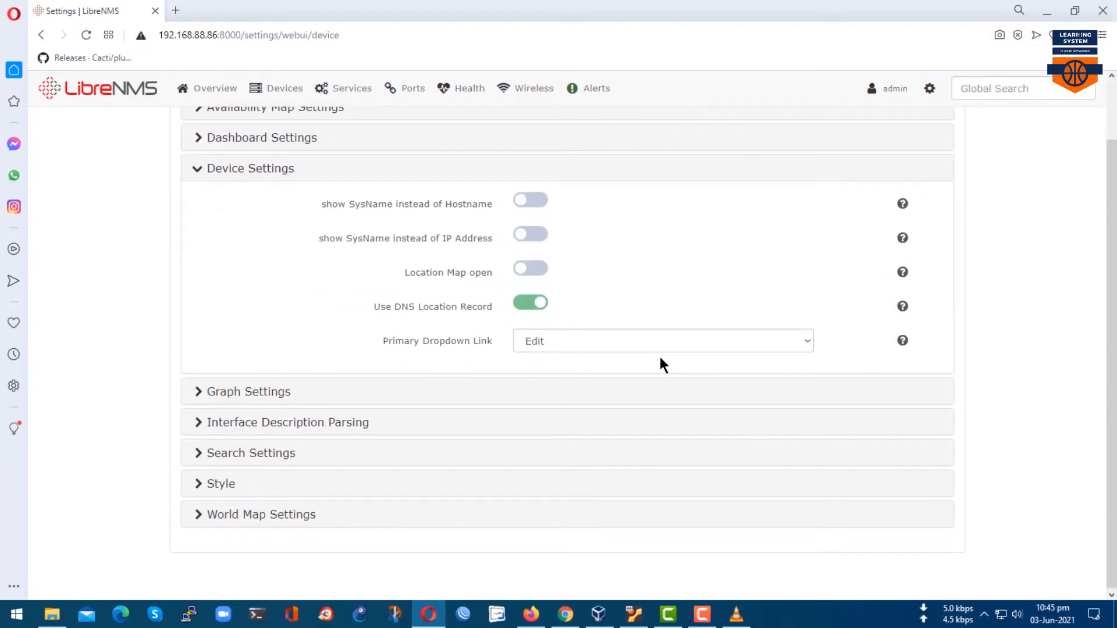
{"action": "left_click_drag", "start_coordinate": [291, 226], "coordinate": [601, 254]}
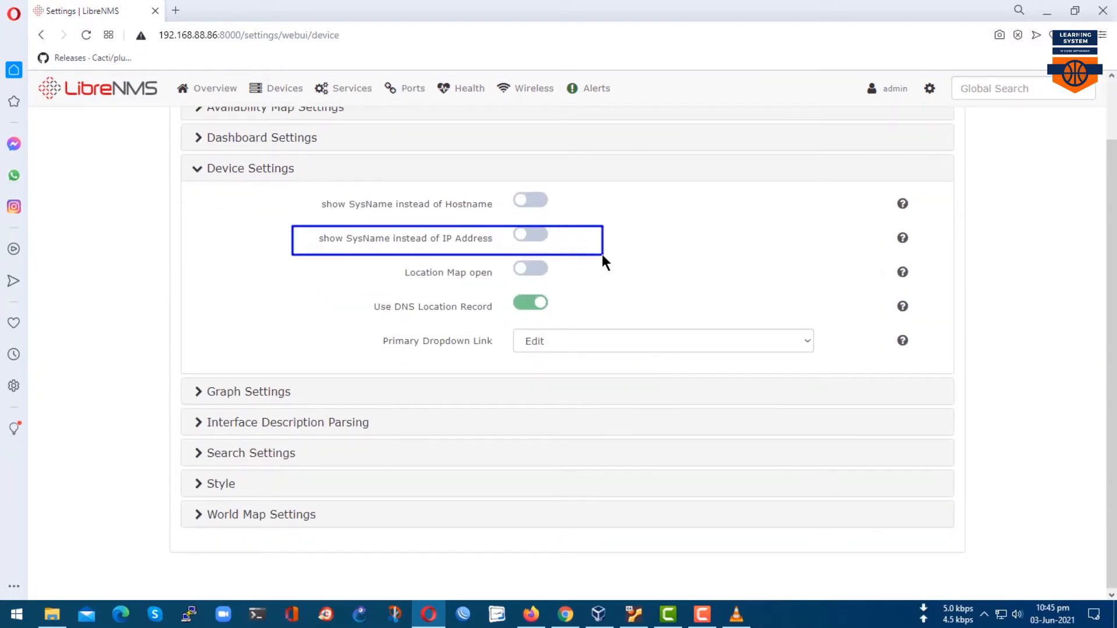
{"action": "left_click", "coordinate": [530, 234]}
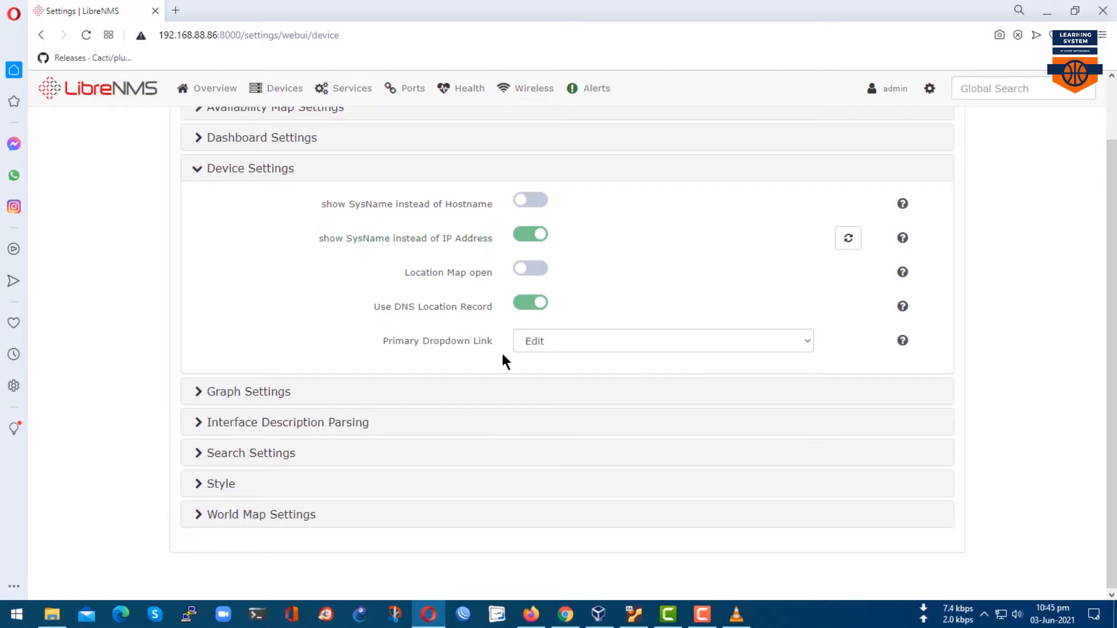
Open the capture debug information page for the mikrotik_ccie device.
{"action": "mouse_move", "coordinate": [283, 92]}
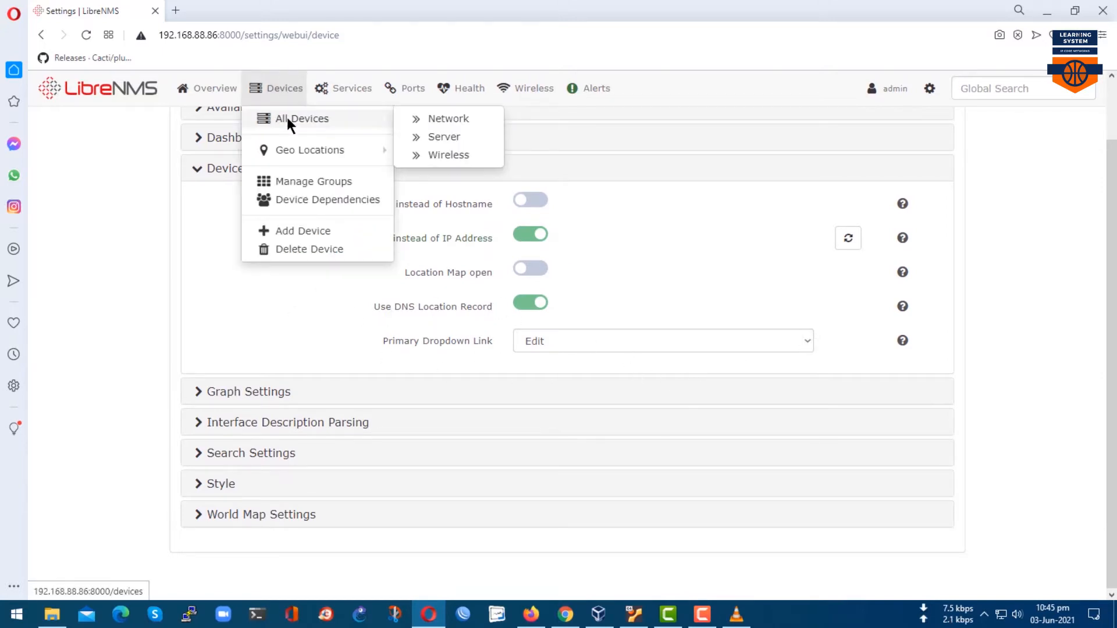
{"action": "left_click", "coordinate": [288, 118]}
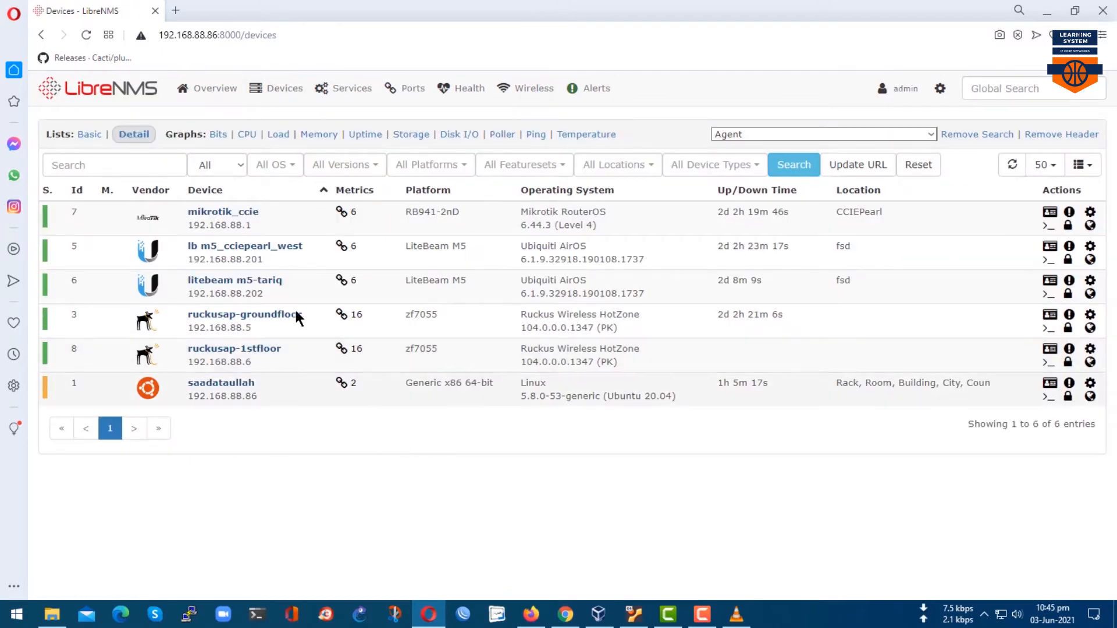
{"action": "mouse_move", "coordinate": [181, 198]}
{"action": "left_mouse_down"}
{"action": "mouse_move", "coordinate": [265, 420]}
{"action": "mouse_move", "coordinate": [309, 411]}
{"action": "left_mouse_up"}
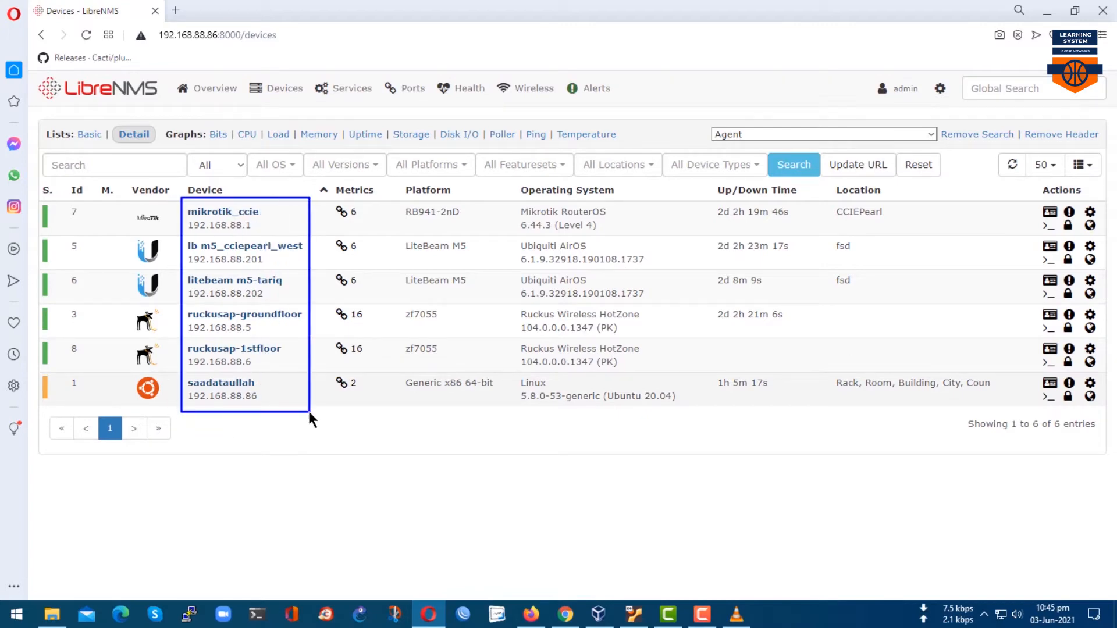
{"action": "key", "text": "Escape"}
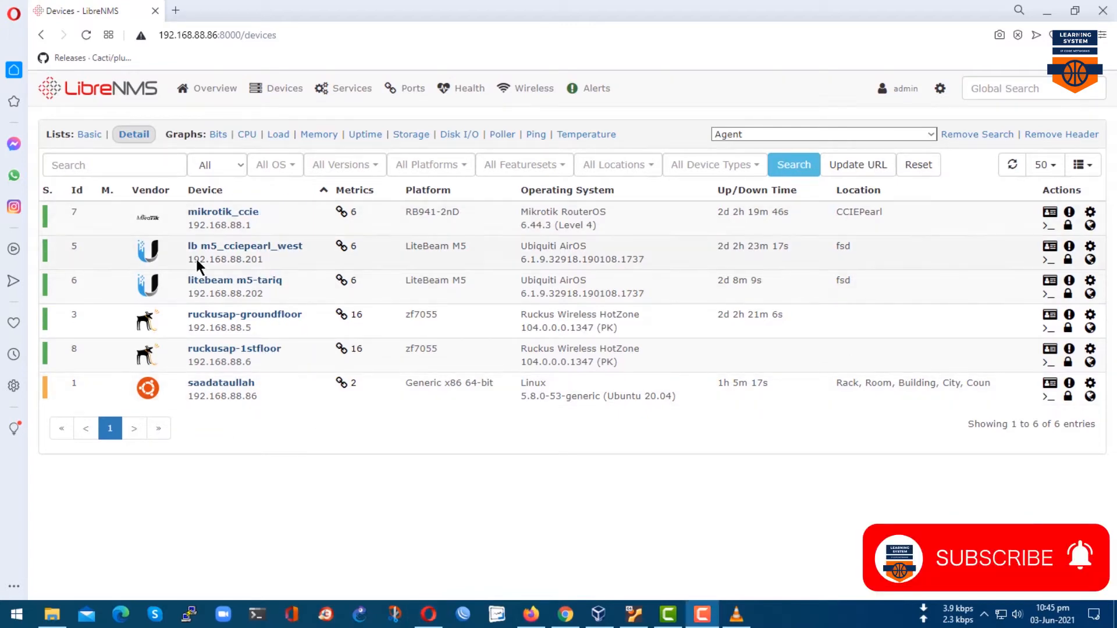
{"action": "left_click", "coordinate": [1089, 214]}
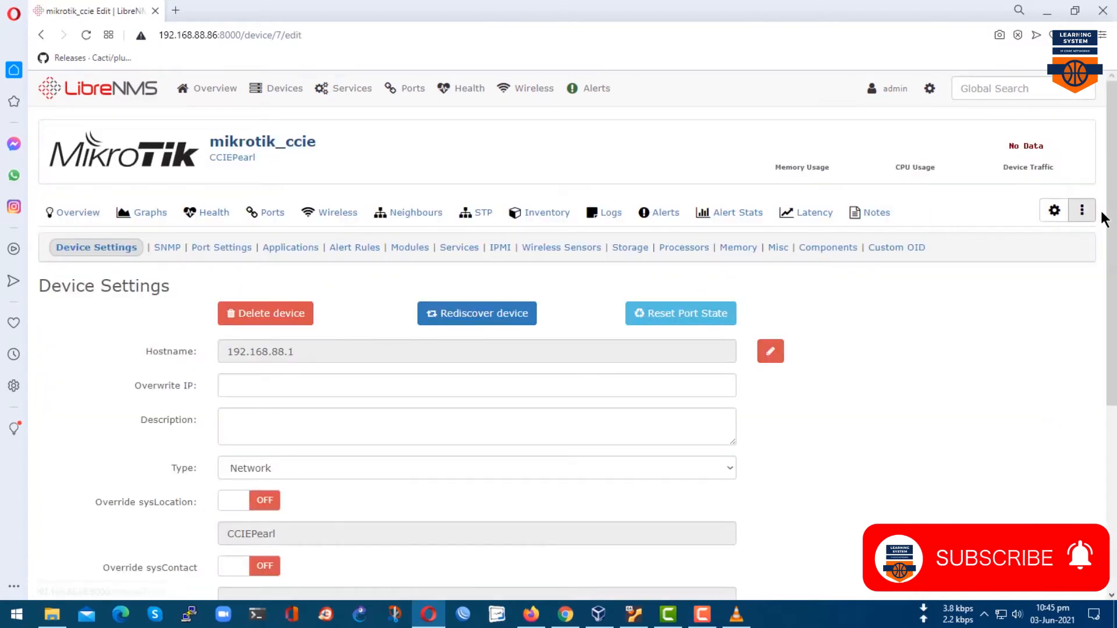
{"action": "left_click", "coordinate": [1082, 210]}
{"action": "left_click", "coordinate": [1035, 286]}
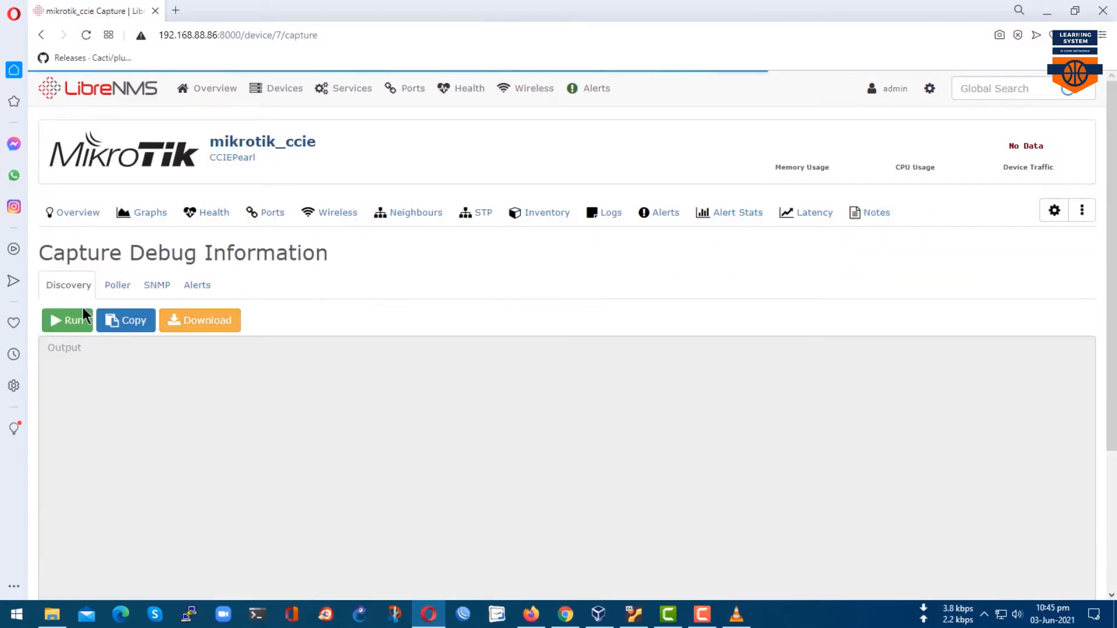
Run the Poller and SNMP debug captures, view the Discovery output, and return to All Devices.
{"action": "left_click", "coordinate": [120, 285]}
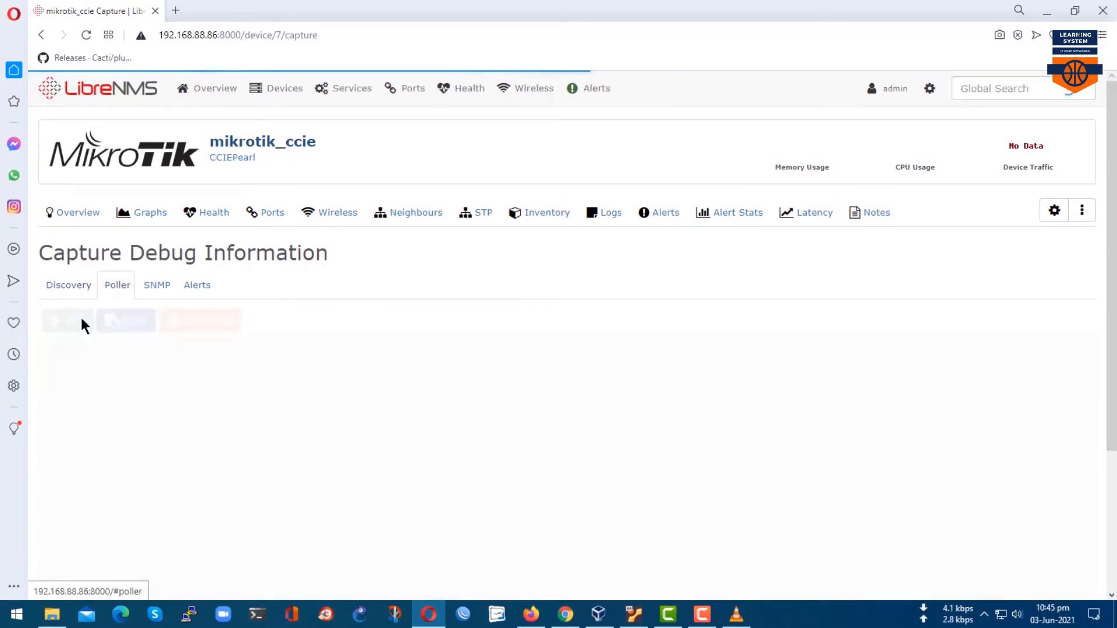
{"action": "left_click", "coordinate": [77, 321]}
{"action": "left_click", "coordinate": [158, 284]}
{"action": "left_click", "coordinate": [75, 323]}
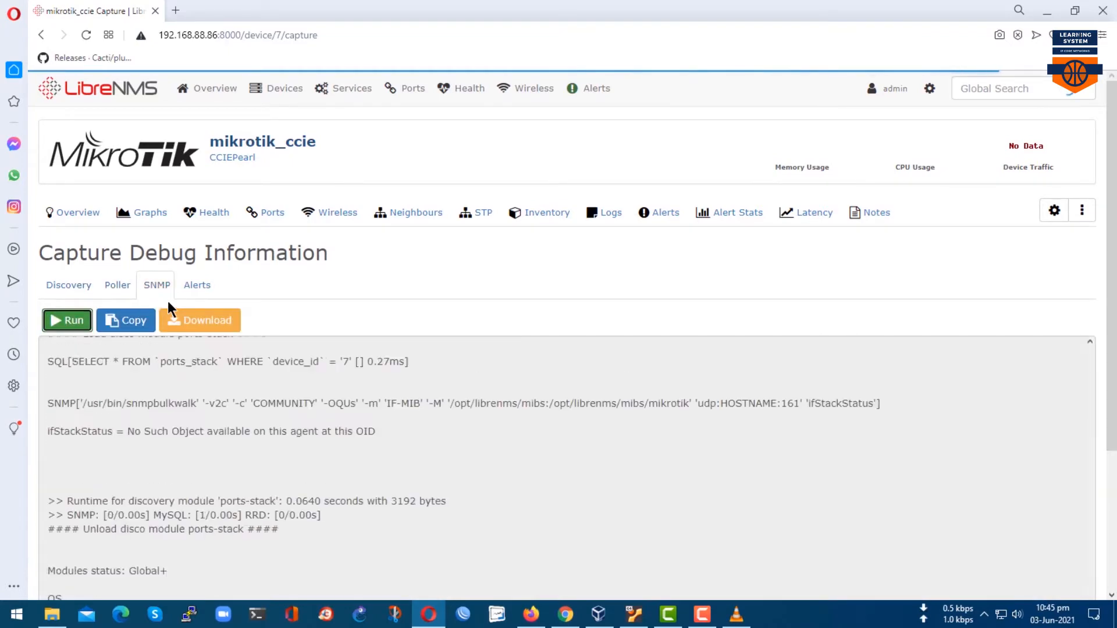
{"action": "left_click", "coordinate": [121, 289]}
{"action": "left_click", "coordinate": [72, 286]}
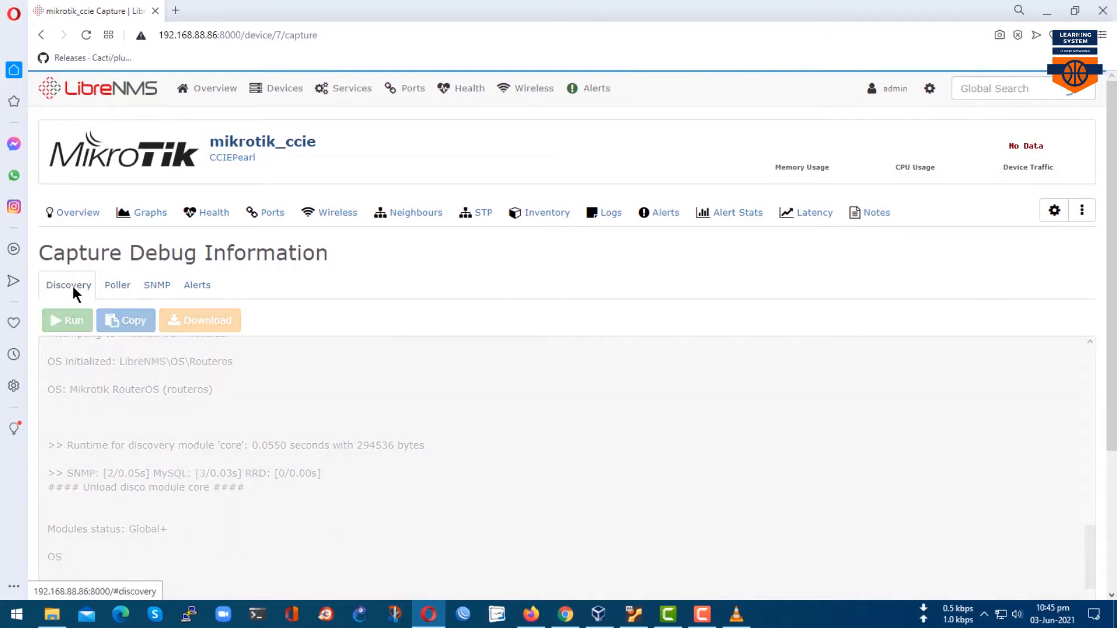
{"action": "mouse_move", "coordinate": [291, 150]}
{"action": "mouse_move", "coordinate": [287, 93]}
{"action": "left_click", "coordinate": [288, 120]}
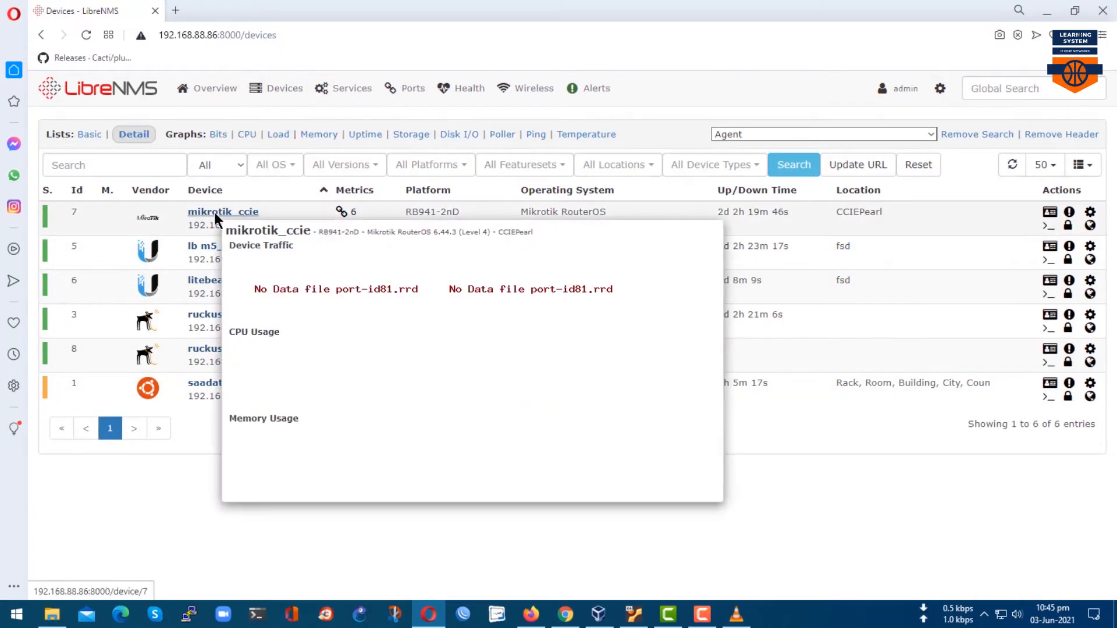
View the mikrotik_ccie device overview, then go back to the device list.
{"action": "left_click", "coordinate": [214, 212]}
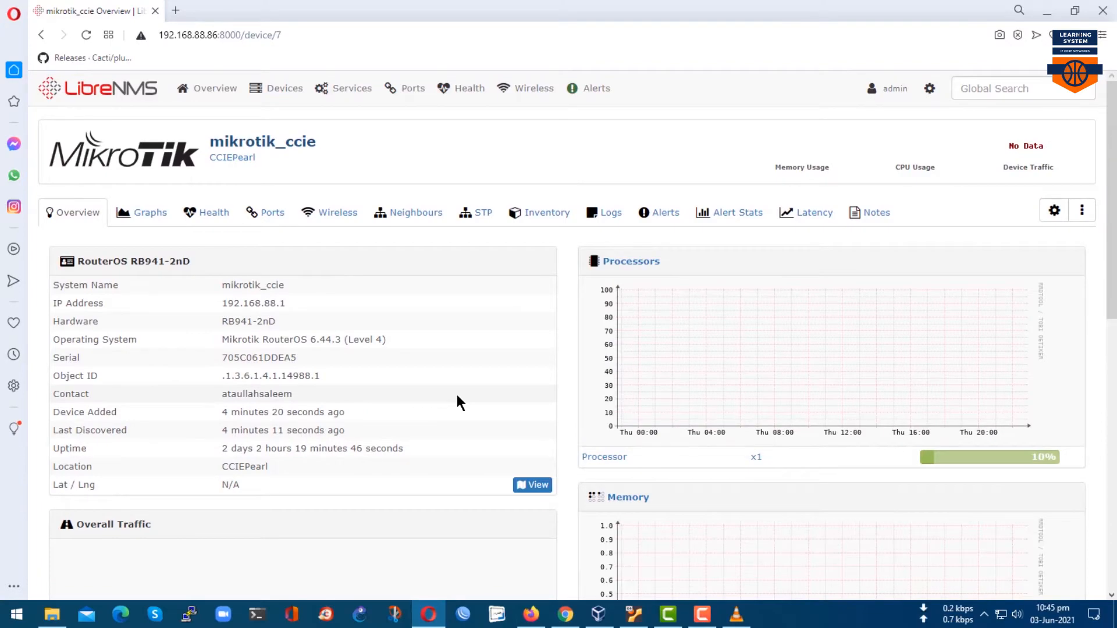
{"action": "scroll", "coordinate": [456, 392], "scroll_direction": "down", "scroll_amount": 3}
{"action": "scroll", "coordinate": [456, 392], "scroll_direction": "up", "scroll_amount": 3}
{"action": "mouse_move", "coordinate": [242, 88]}
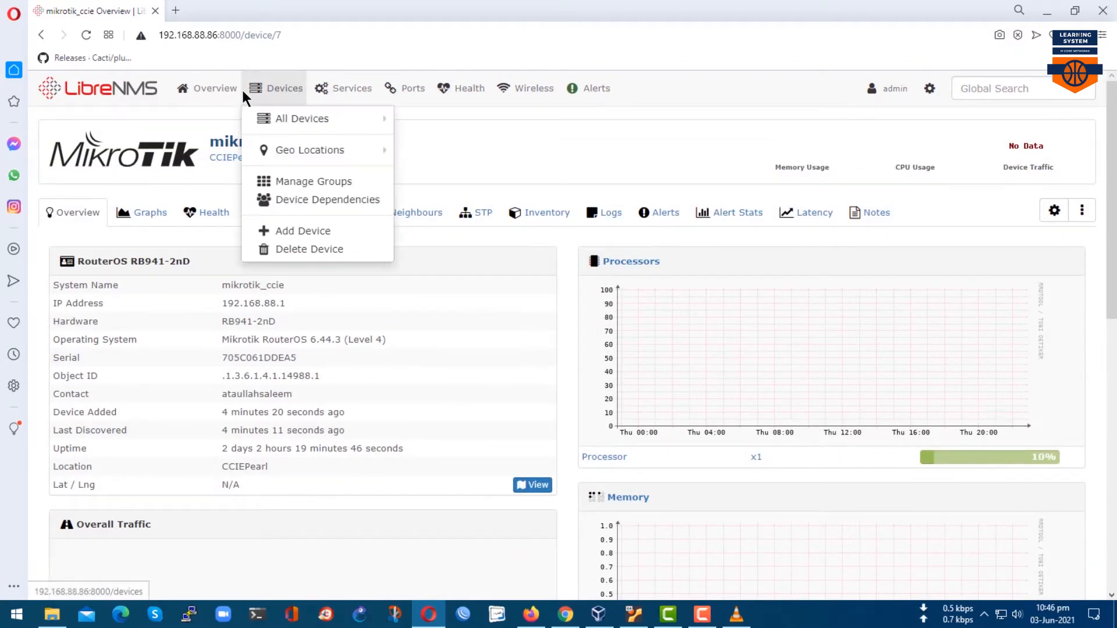
{"action": "left_click", "coordinate": [259, 120]}
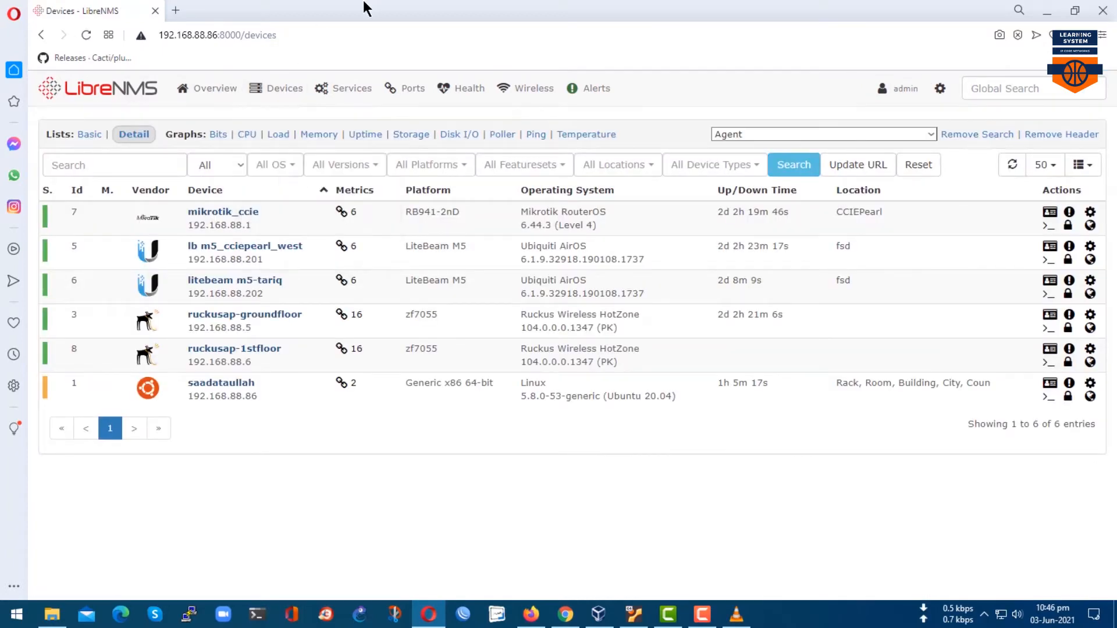
Open the Ubuntu server's overview and highlight its placeholder Contact, Location and N/A Lat / Lng rows.
{"action": "left_click", "coordinate": [202, 388]}
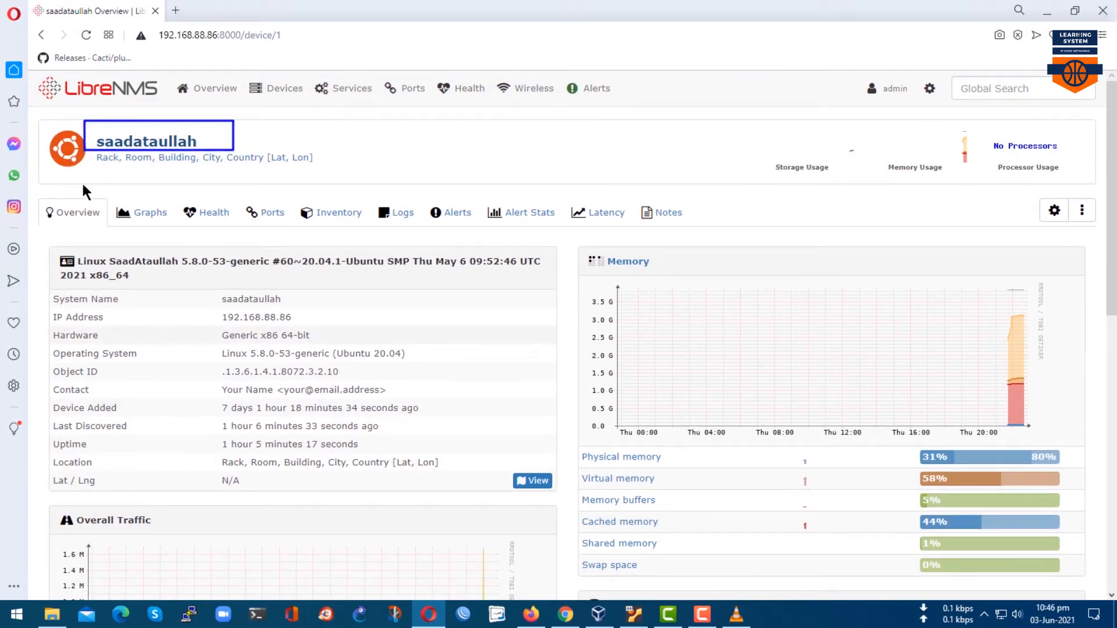
{"action": "left_click_drag", "start_coordinate": [54, 137], "coordinate": [487, 194]}
{"action": "key", "text": "Escape"}
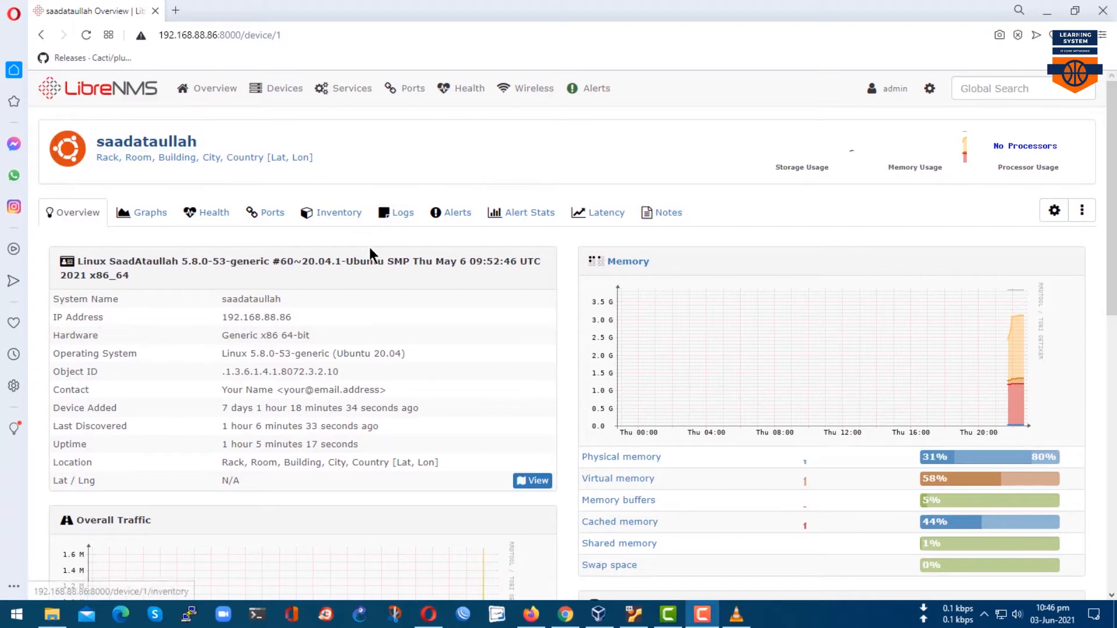
{"action": "scroll", "coordinate": [415, 460], "scroll_direction": "down", "scroll_amount": 1}
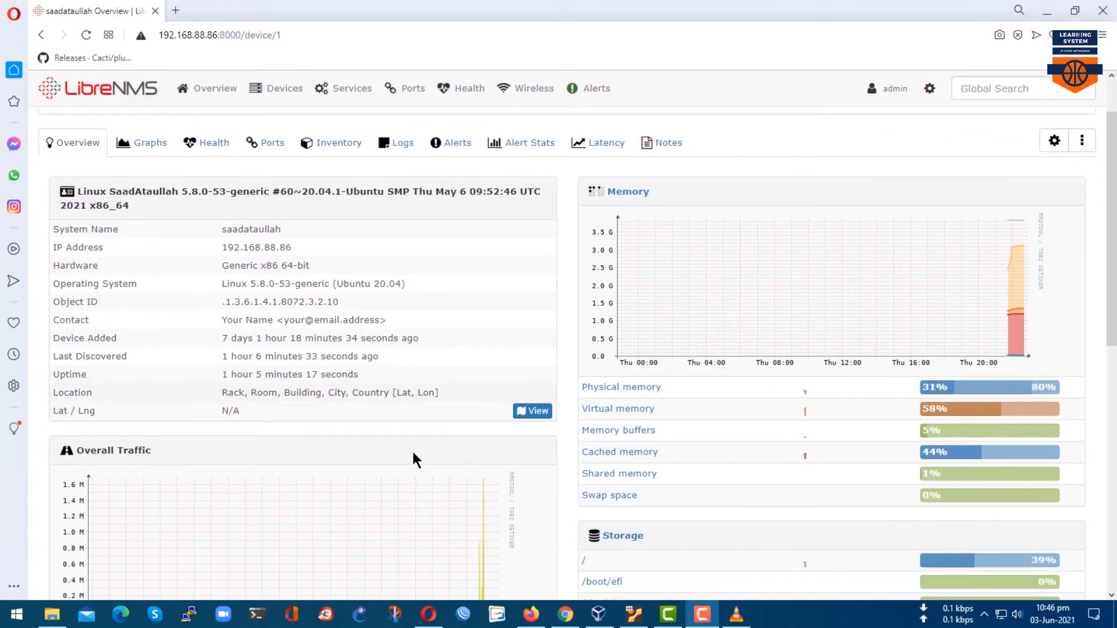
{"action": "left_click_drag", "start_coordinate": [45, 398], "coordinate": [282, 428]}
{"action": "mouse_move", "coordinate": [893, 86]}
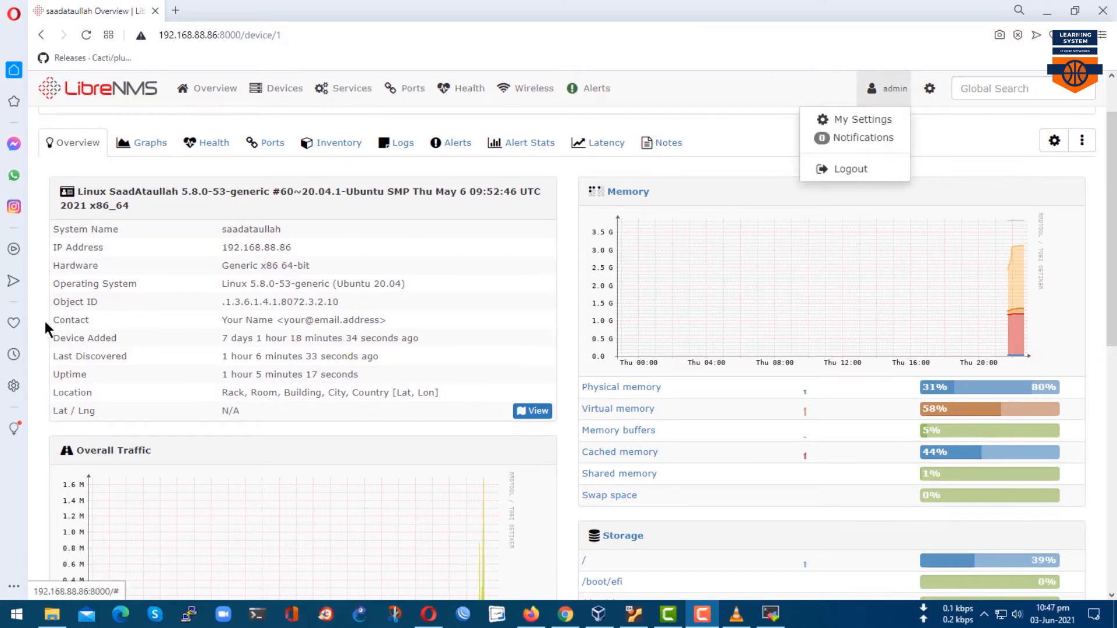
{"action": "left_click_drag", "start_coordinate": [45, 309], "coordinate": [399, 326]}
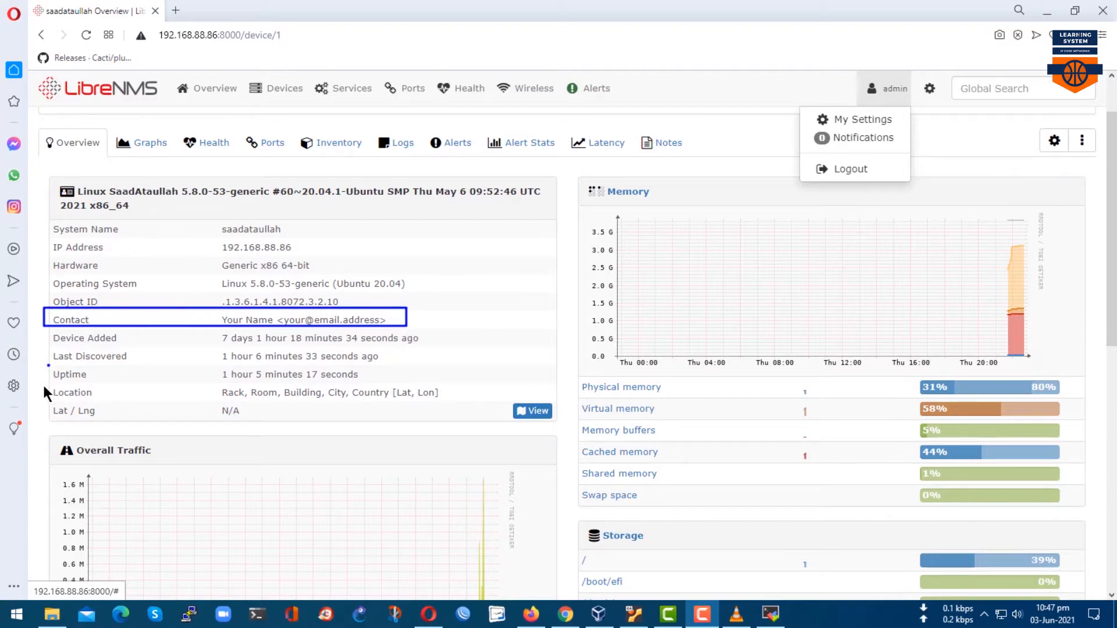
{"action": "left_click_drag", "start_coordinate": [43, 384], "coordinate": [443, 400]}
{"action": "left_click_drag", "start_coordinate": [44, 407], "coordinate": [369, 432]}
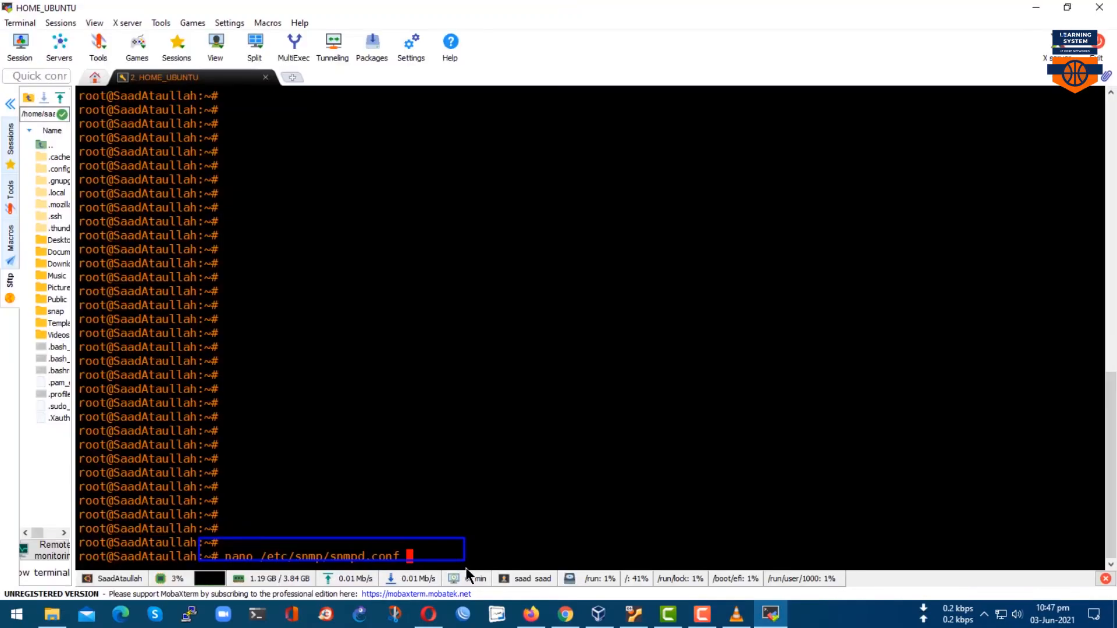
{"action": "key", "text": "Return"}
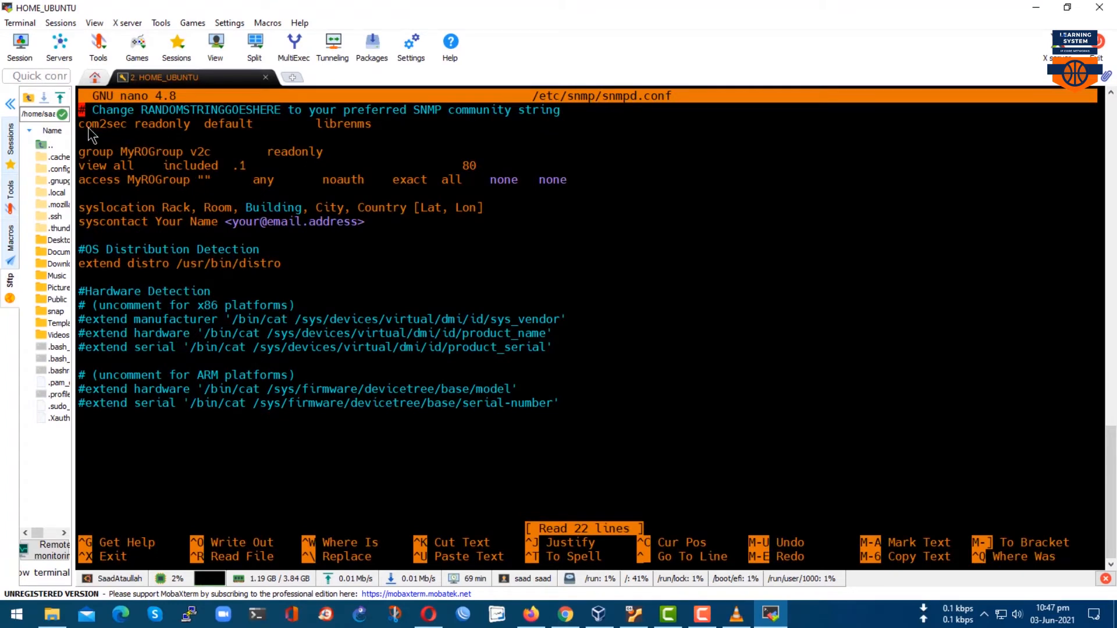
Edit the syslocation line to State Life Building, City Faisalabad, Country PAK.
{"action": "left_click_drag", "start_coordinate": [271, 107], "coordinate": [418, 136]}
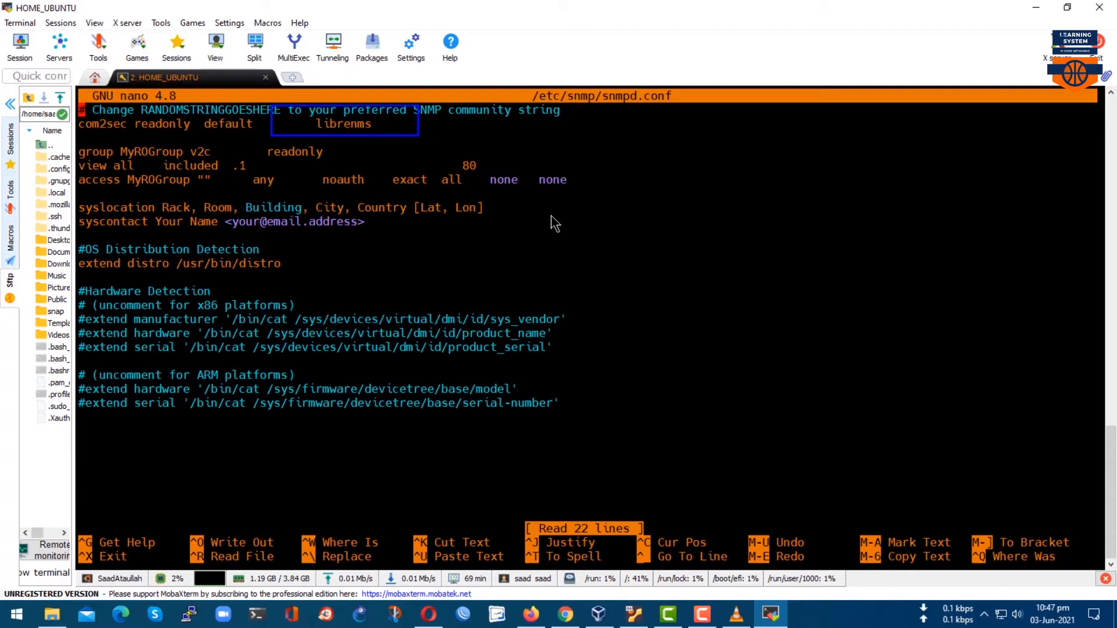
{"action": "left_click_drag", "start_coordinate": [212, 215], "coordinate": [376, 235]}
{"action": "left_click_drag", "start_coordinate": [407, 193], "coordinate": [505, 227]}
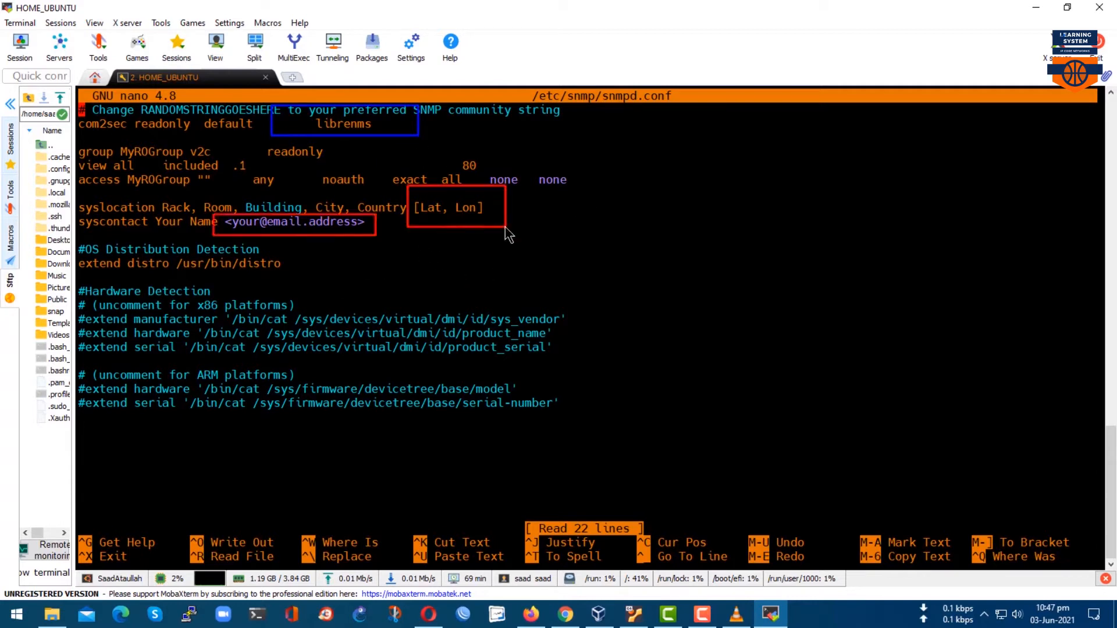
{"action": "key", "text": "Escape"}
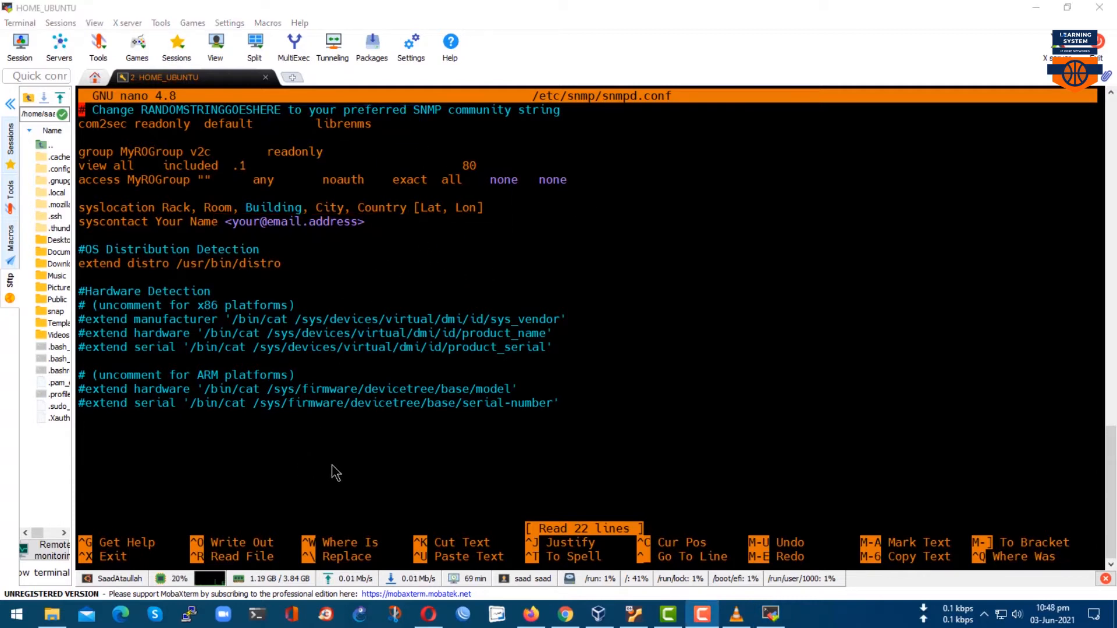
{"action": "type", "text": "PAK"}
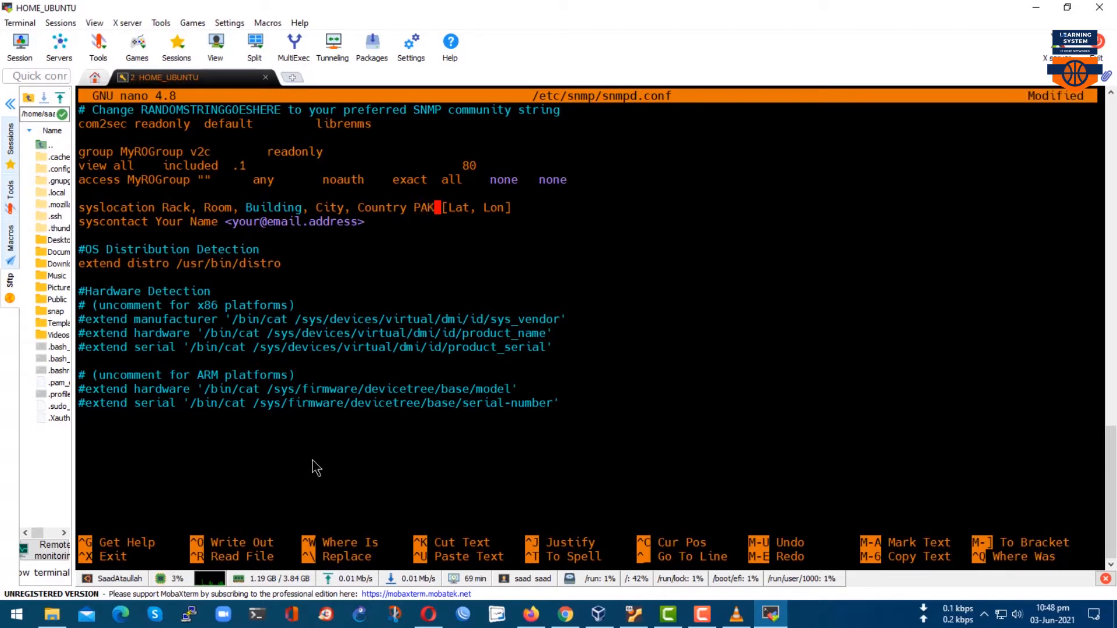
{"action": "key", "text": "Left"}
{"action": "key", "text": "Left"}
{"action": "key", "text": "Left"}
{"action": "key", "text": "Left"}
{"action": "key", "text": "Left"}
{"action": "key", "text": "Left"}
{"action": "key", "text": "Left"}
{"action": "key", "text": "Left"}
{"action": "key", "text": "Left"}
{"action": "key", "text": "Left"}
{"action": "key", "text": "Left"}
{"action": "key", "text": "Left"}
{"action": "key", "text": "Left"}
{"action": "key", "text": "Left"}
{"action": "key", "text": "Left"}
{"action": "key", "text": "Left"}
{"action": "key", "text": "Left"}
{"action": "key", "text": "Left"}
{"action": "key", "text": "Left"}
{"action": "key", "text": "Left"}
{"action": "key", "text": "Left"}
{"action": "key", "text": "Left"}
{"action": "key", "text": "Left"}
{"action": "key", "text": "Left"}
{"action": "key", "text": "Left"}
{"action": "key", "text": "Left"}
{"action": "key", "text": "Left"}
{"action": "key", "text": "BackSpace"}
{"action": "key", "text": "BackSpace"}
{"action": "key", "text": "BackSpace"}
{"action": "key", "text": "BackSpace"}
{"action": "key", "text": "BackSpace"}
{"action": "key", "text": "BackSpace"}
{"action": "key", "text": "BackSpace"}
{"action": "key", "text": "BackSpace"}
{"action": "key", "text": "BackSpace"}
{"action": "key", "text": "BackSpace"}
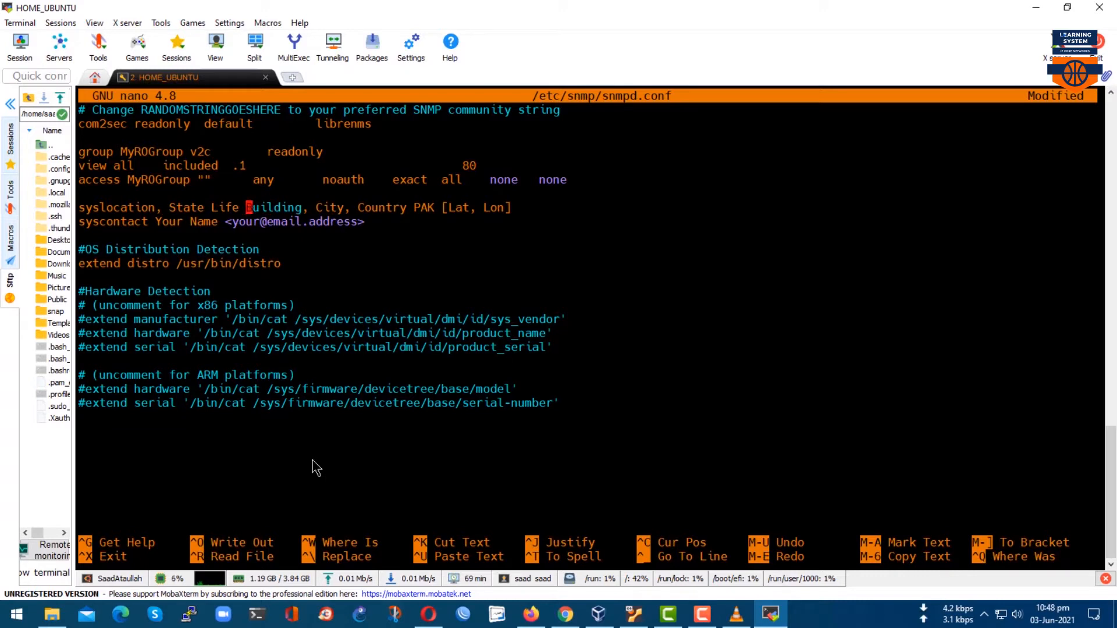
{"action": "key", "text": "Right"}
{"action": "key", "text": "Right"}
{"action": "key", "text": "Right"}
{"action": "key", "text": "Right"}
{"action": "key", "text": "Right"}
{"action": "key", "text": "Right"}
{"action": "key", "text": "Right"}
{"action": "key", "text": "Right"}
{"action": "key", "text": "Right"}
{"action": "key", "text": "Right"}
{"action": "key", "text": "Right"}
{"action": "key", "text": "Right"}
{"action": "key", "text": "Right"}
{"action": "key", "text": "Left"}
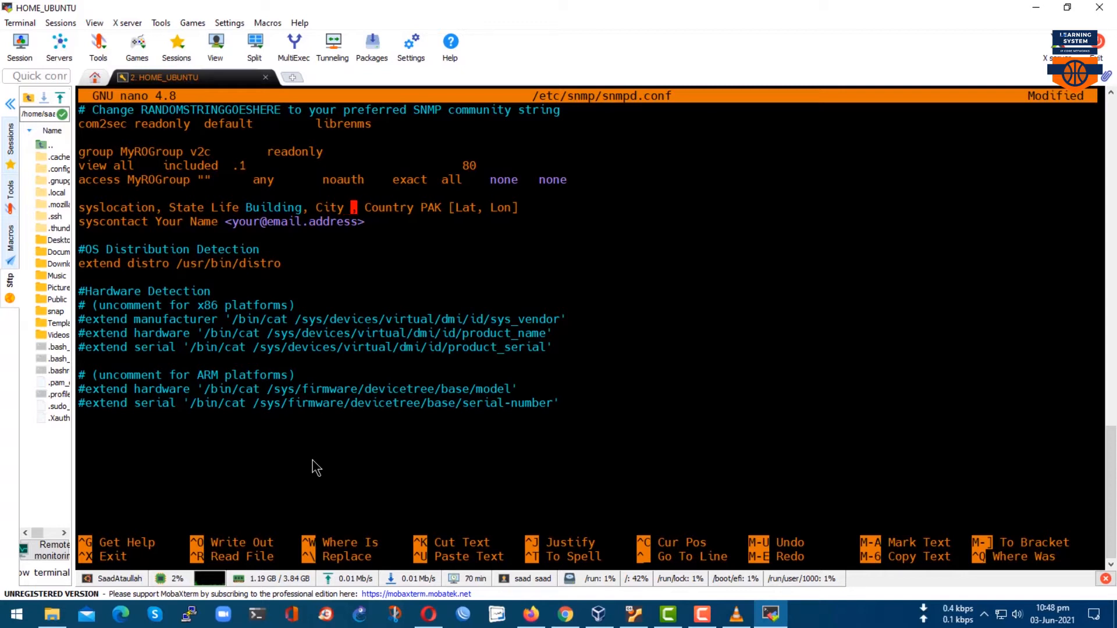
{"action": "type", "text": "Faisalabad"}
{"action": "key", "text": "Right"}
{"action": "key", "text": "Right"}
{"action": "key", "text": "Right"}
{"action": "key", "text": "Right"}
{"action": "key", "text": "Right"}
{"action": "key", "text": "Right"}
{"action": "key", "text": "Right"}
{"action": "key", "text": "Right"}
{"action": "key", "text": "Right"}
{"action": "key", "text": "Right"}
{"action": "key", "text": "Right"}
{"action": "key", "text": "Right"}
{"action": "key", "text": "Right"}
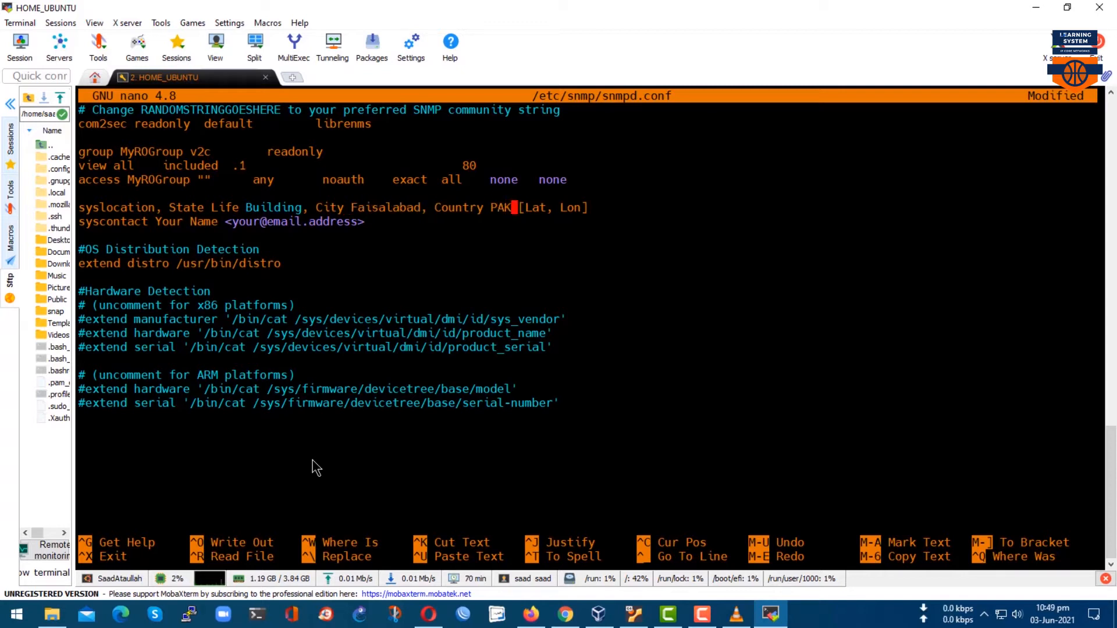
Replace the syscontact line's placeholder with just the contact's e-mail address.
{"action": "left_click_drag", "start_coordinate": [230, 219], "coordinate": [347, 221]}
{"action": "left_click", "coordinate": [347, 222]}
{"action": "double_click", "coordinate": [359, 225]}
{"action": "key", "text": "Down"}
{"action": "key", "text": "Right"}
{"action": "key", "text": "BackSpace"}
{"action": "key", "text": "BackSpace"}
{"action": "key", "text": "BackSpace"}
{"action": "key", "text": "BackSpace"}
{"action": "key", "text": "BackSpace"}
{"action": "key", "text": "BackSpace"}
{"action": "key", "text": "BackSpace"}
{"action": "key", "text": "BackSpace"}
{"action": "key", "text": "BackSpace"}
{"action": "key", "text": "BackSpace"}
{"action": "key", "text": "BackSpace"}
{"action": "key", "text": "BackSpace"}
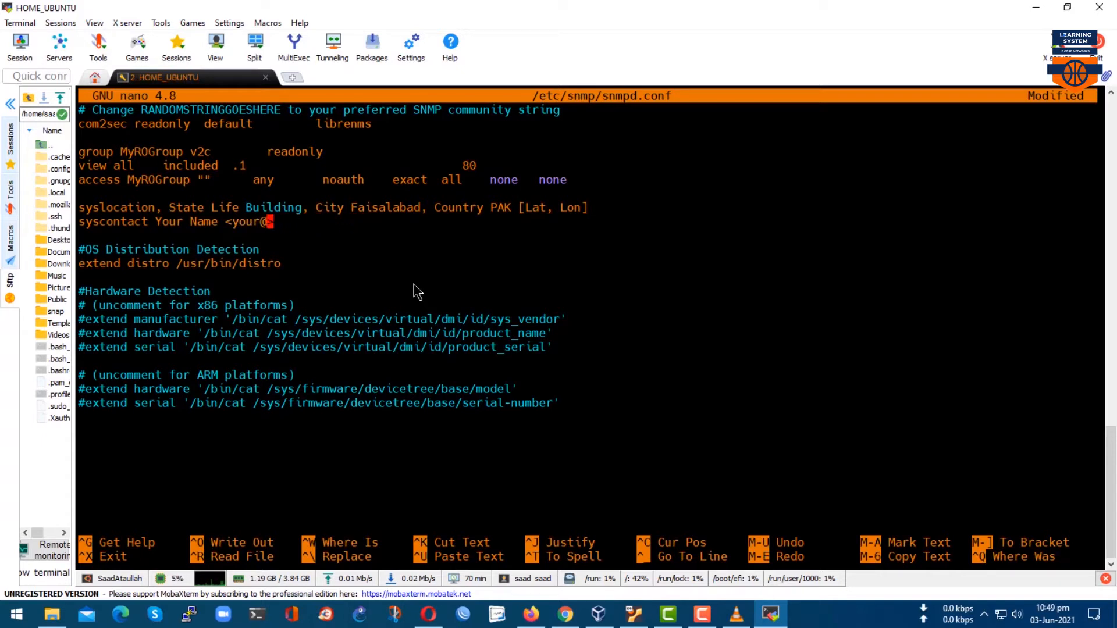
{"action": "key", "text": "BackSpace"}
{"action": "key", "text": "BackSpace"}
{"action": "key", "text": "BackSpace"}
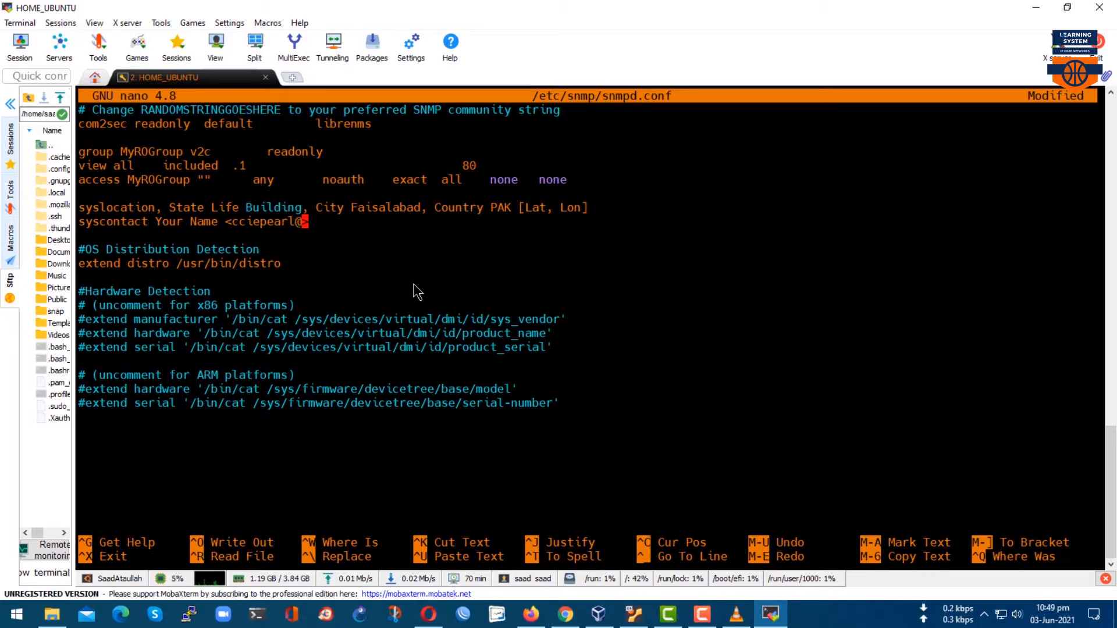
{"action": "key", "text": "Left"}
{"action": "key", "text": "Left"}
{"action": "key", "text": "Left"}
{"action": "key", "text": "Left"}
{"action": "key", "text": "Left"}
{"action": "key", "text": "Left"}
{"action": "key", "text": "Left"}
{"action": "key", "text": "Left"}
{"action": "key", "text": "Left"}
{"action": "key", "text": "Left"}
{"action": "key", "text": "Left"}
{"action": "key", "text": "Left"}
{"action": "key", "text": "Left"}
{"action": "key", "text": "Left"}
{"action": "key", "text": "Left"}
{"action": "key", "text": "Left"}
{"action": "key", "text": "BackSpace"}
Save snmpd.conf and exit nano.
{"action": "key", "text": "ctrl+o"}
{"action": "key", "text": "Return"}
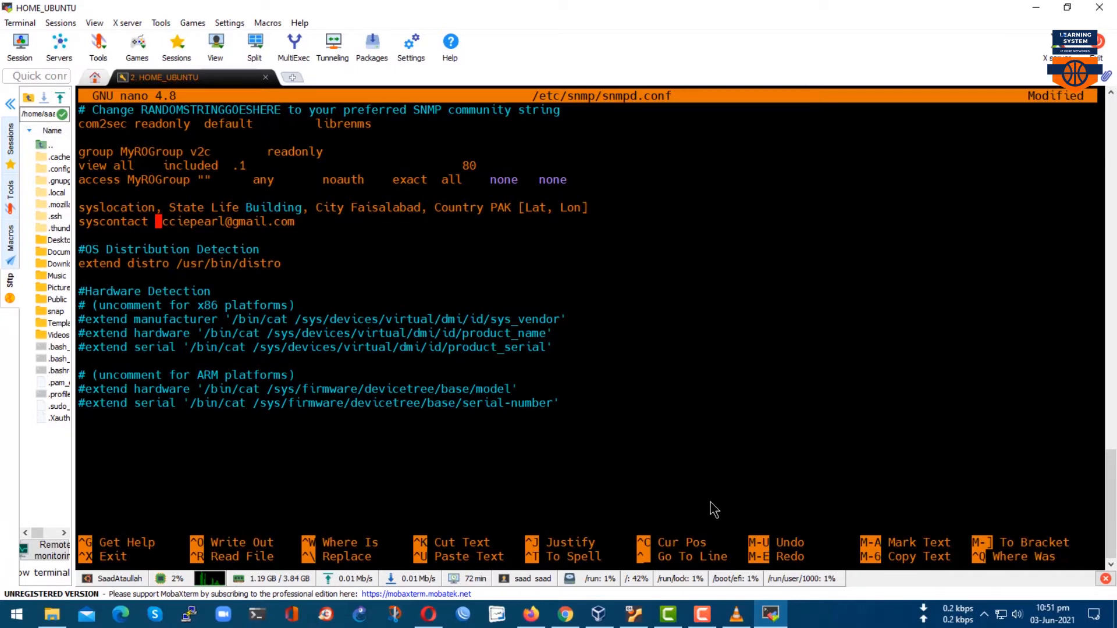
{"action": "key", "text": "ctrl+o"}
{"action": "key", "text": "Return"}
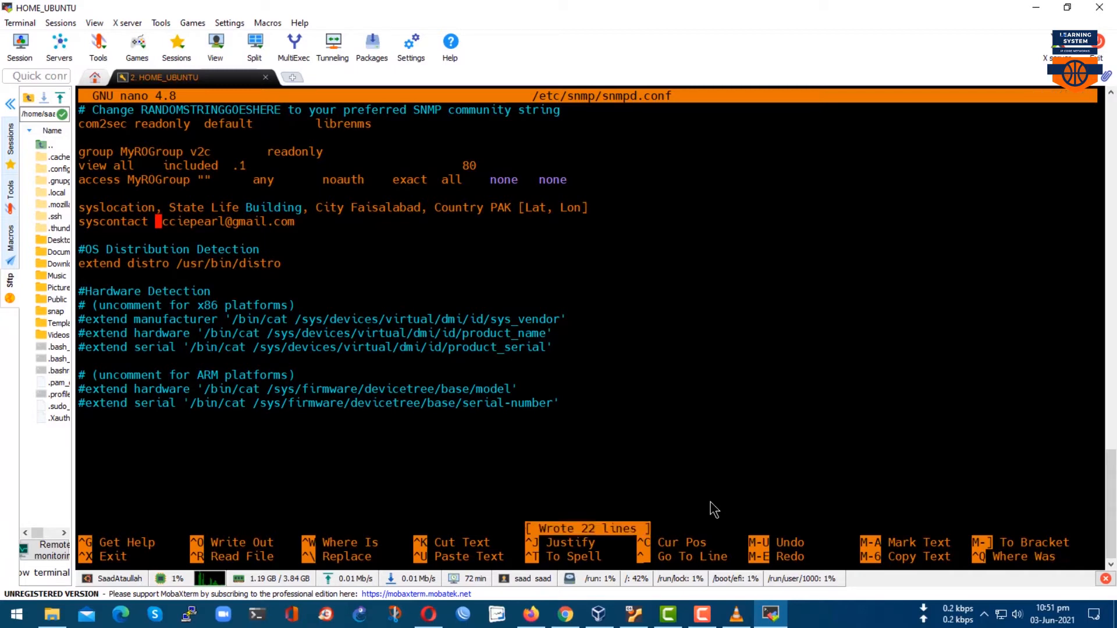
{"action": "key", "text": "ctrl+x"}
{"action": "key", "text": "Return"}
{"action": "key", "text": "Return"}
{"action": "key", "text": "Return"}
{"action": "key", "text": "Return"}
Check the snmpd service status, then restart snmpd.service.
{"action": "key", "text": "Up"}
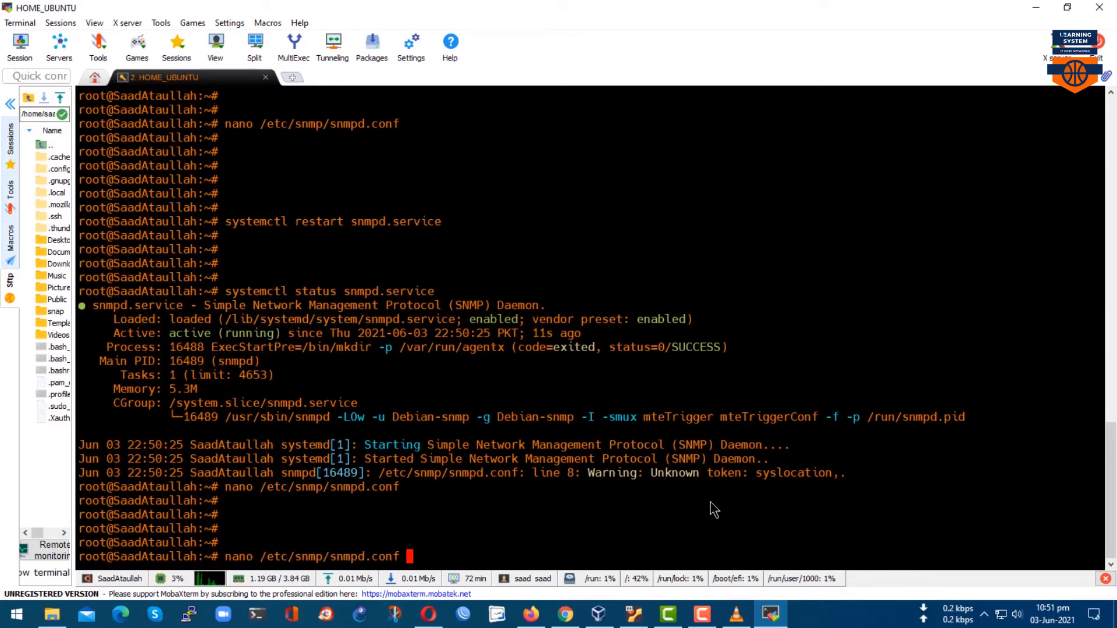
{"action": "key", "text": "Up"}
{"action": "key", "text": "Return"}
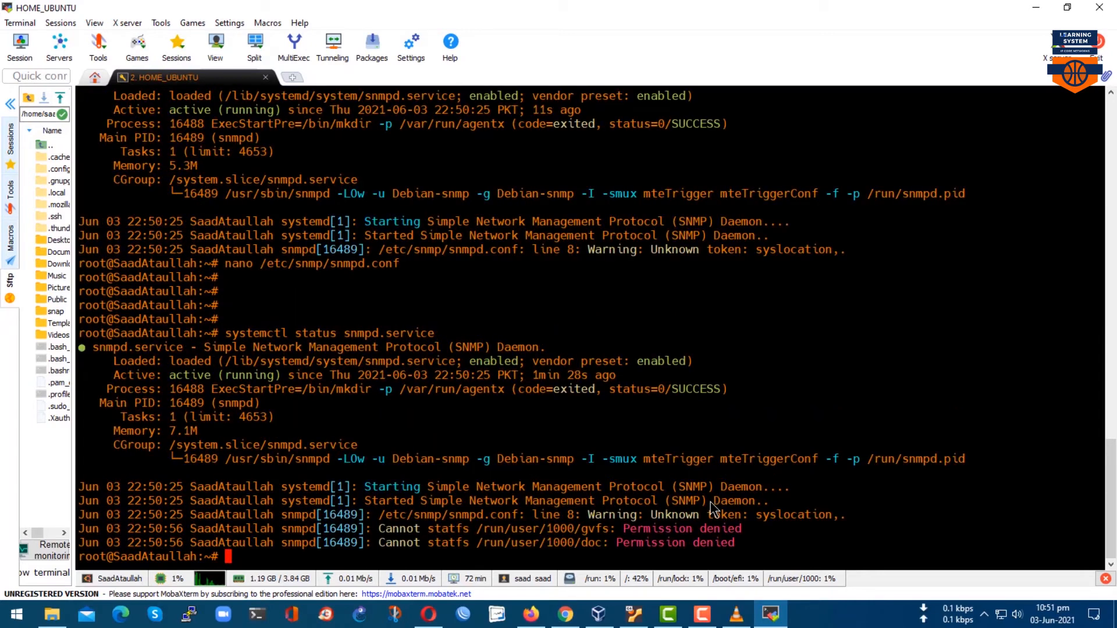
{"action": "key", "text": "Return"}
{"action": "key", "text": "Up"}
{"action": "key", "text": "Up"}
{"action": "key", "text": "Down"}
{"action": "key", "text": "Up"}
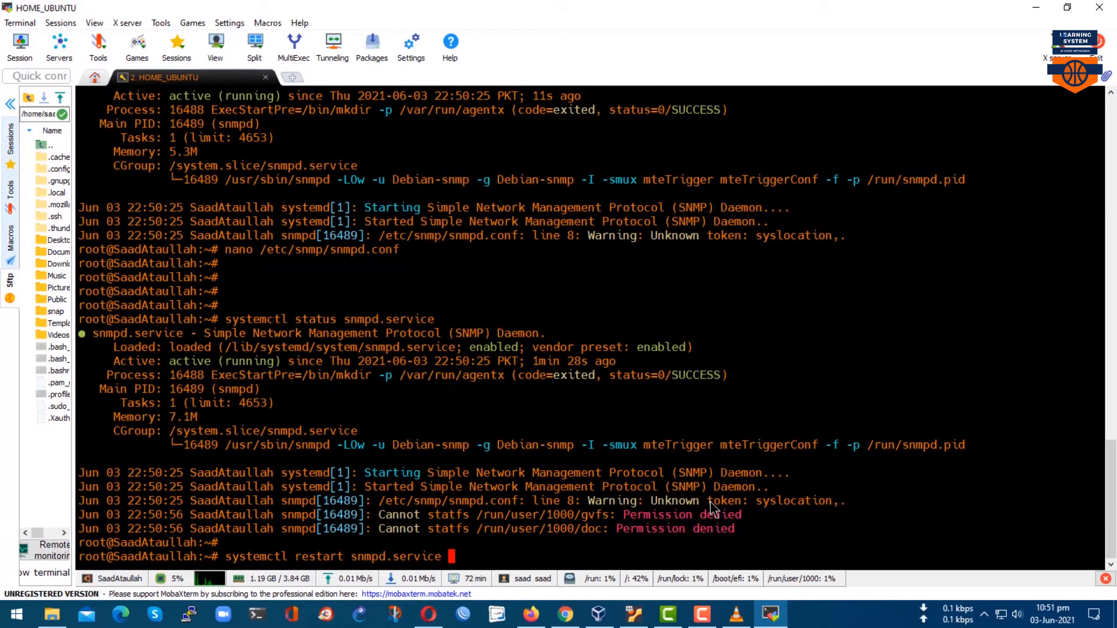
{"action": "key", "text": "Return"}
{"action": "key", "text": "Return"}
{"action": "key", "text": "Return"}
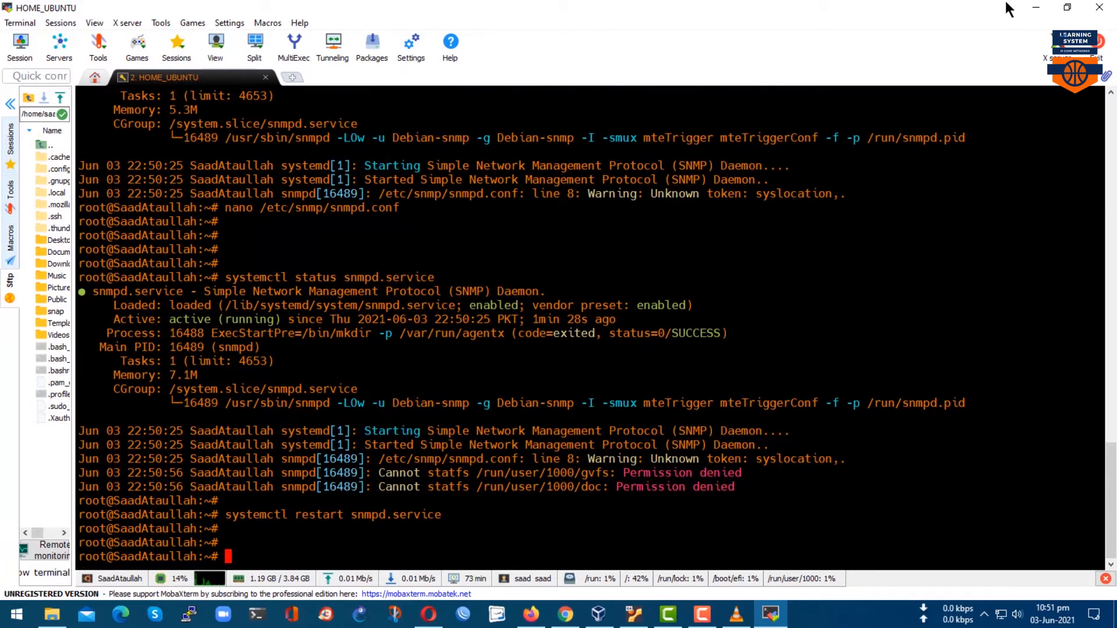
{"action": "left_click", "coordinate": [1035, 8]}
Run the Discovery, Poller and SNMP debug captures for the Ubuntu device.
{"action": "mouse_move", "coordinate": [280, 99]}
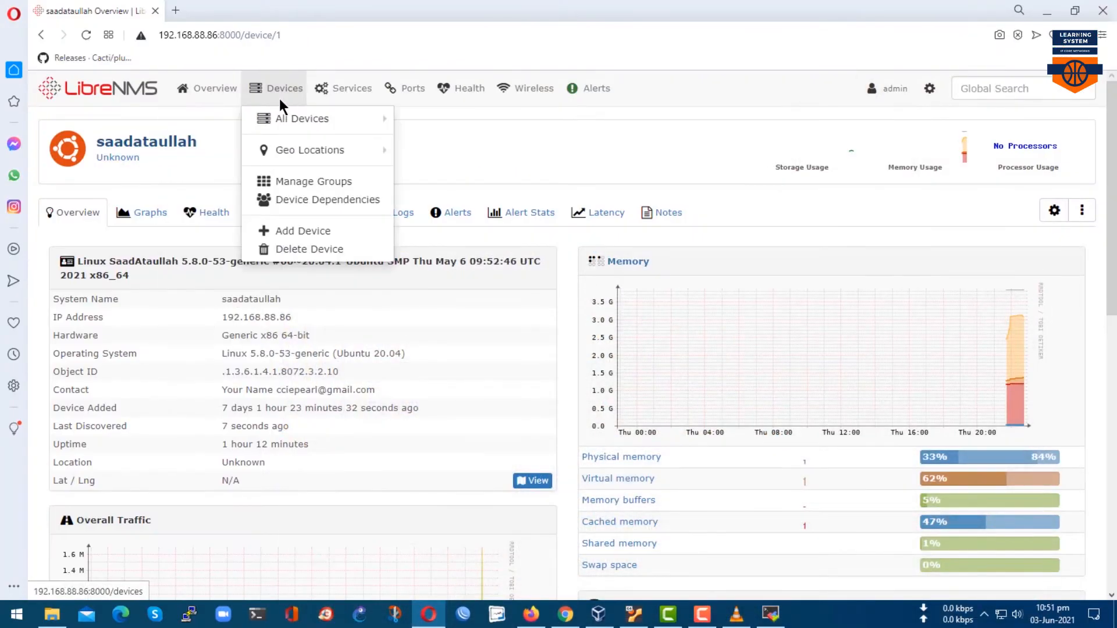
{"action": "left_click", "coordinate": [1056, 213]}
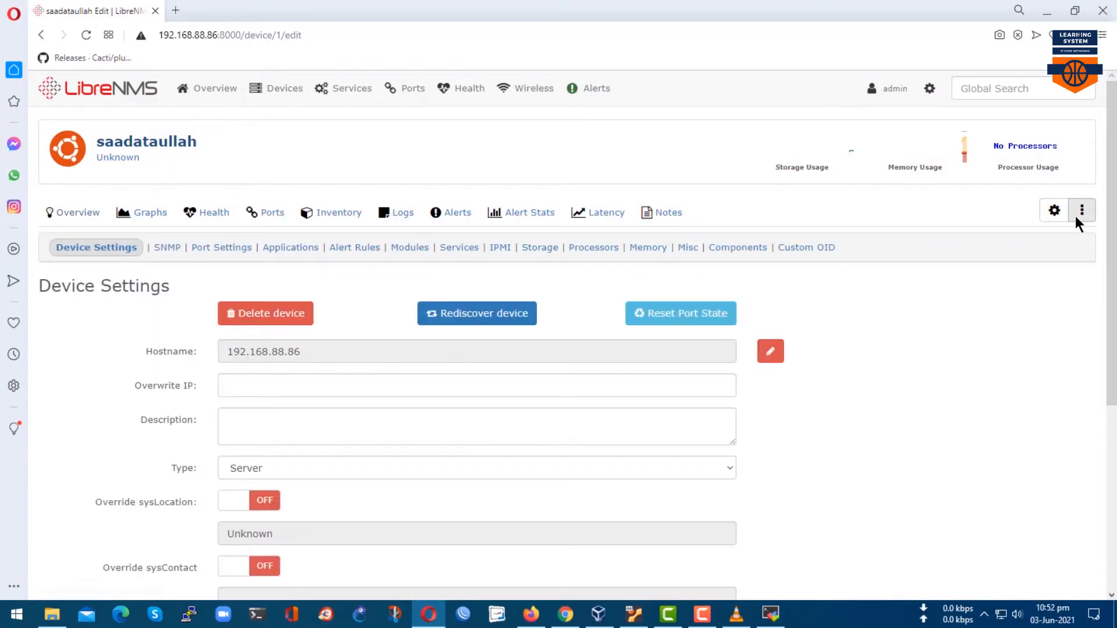
{"action": "left_click", "coordinate": [1078, 217]}
{"action": "left_click", "coordinate": [1042, 287]}
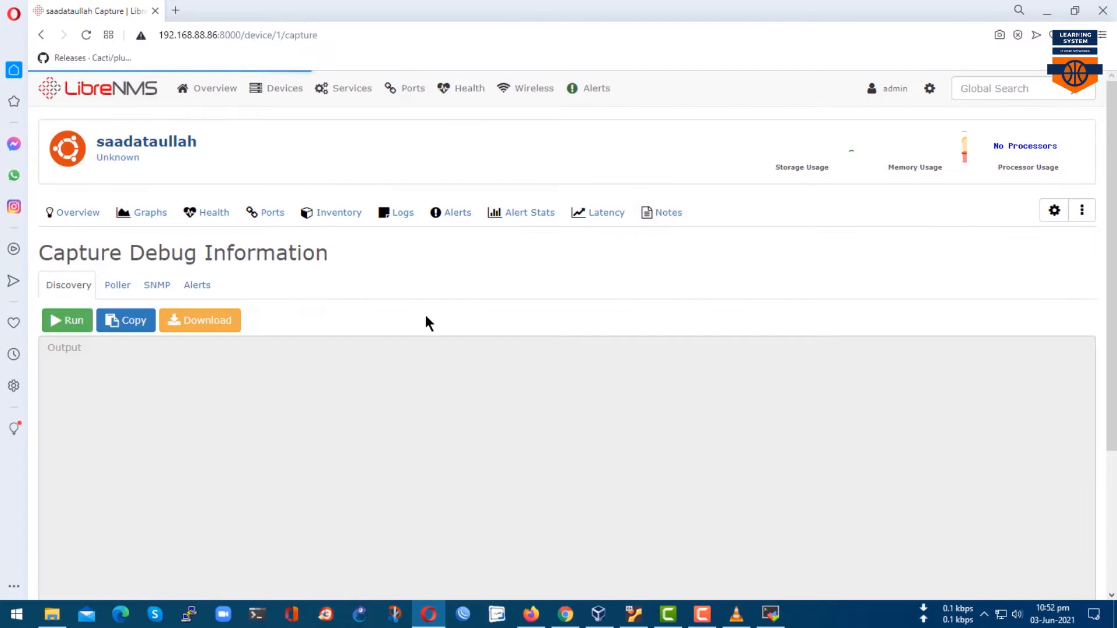
{"action": "left_click", "coordinate": [82, 321]}
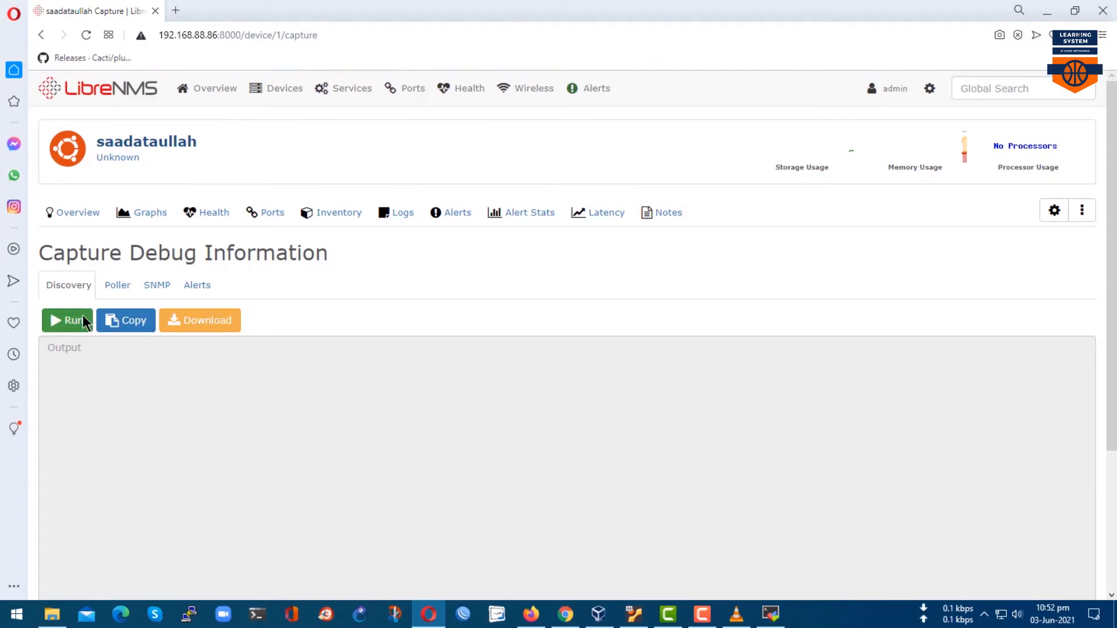
{"action": "left_click", "coordinate": [117, 284]}
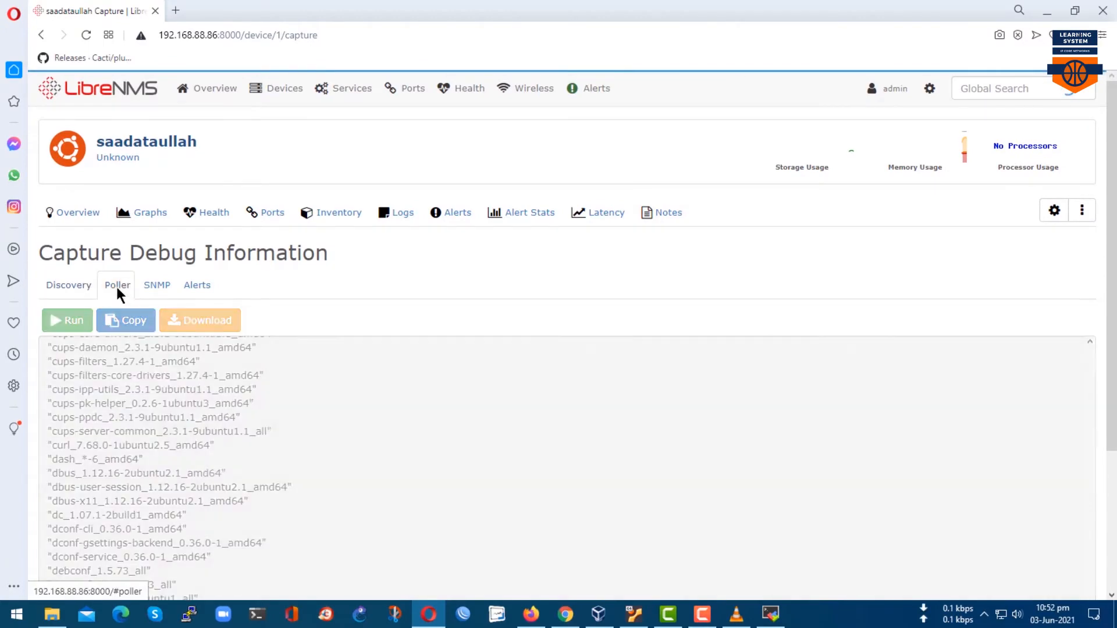
{"action": "left_click", "coordinate": [69, 325]}
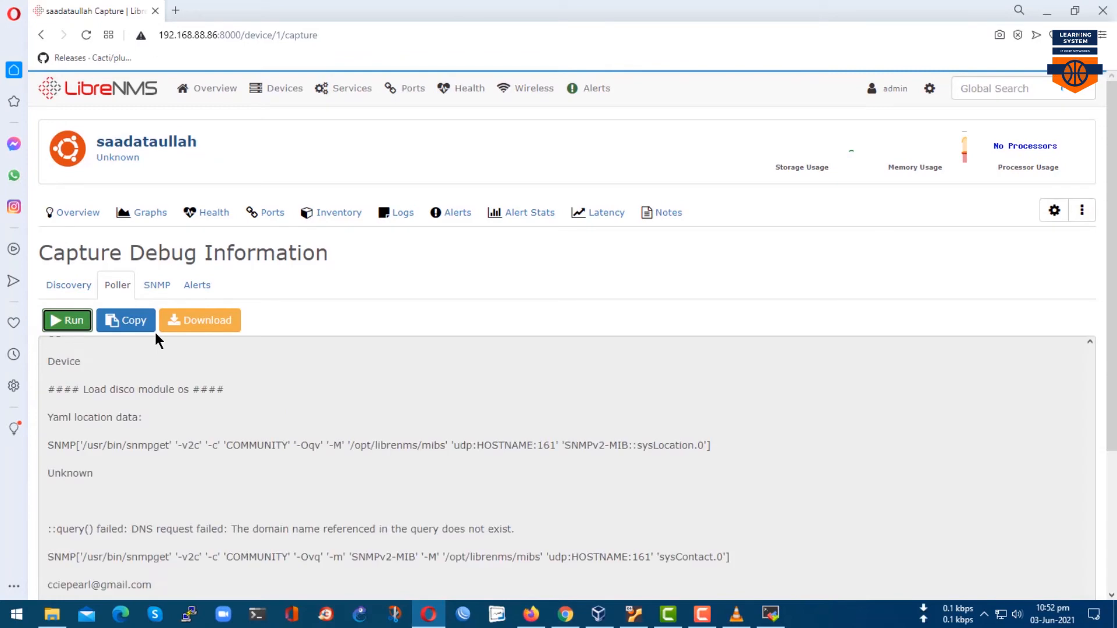
{"action": "left_click", "coordinate": [154, 286]}
{"action": "left_click", "coordinate": [57, 324]}
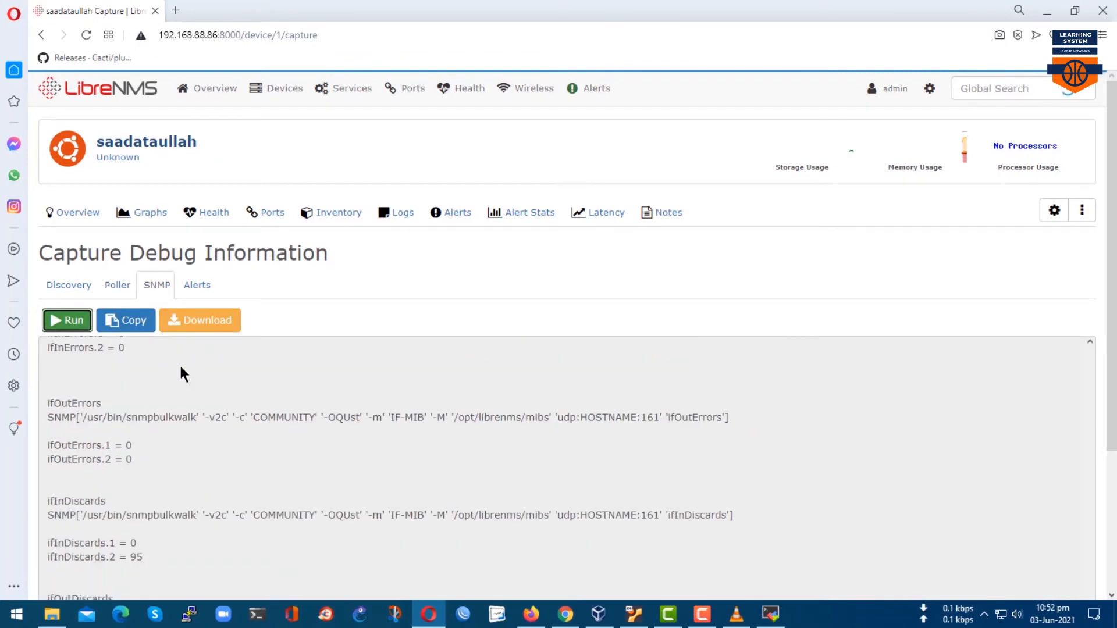
{"action": "left_click", "coordinate": [194, 288]}
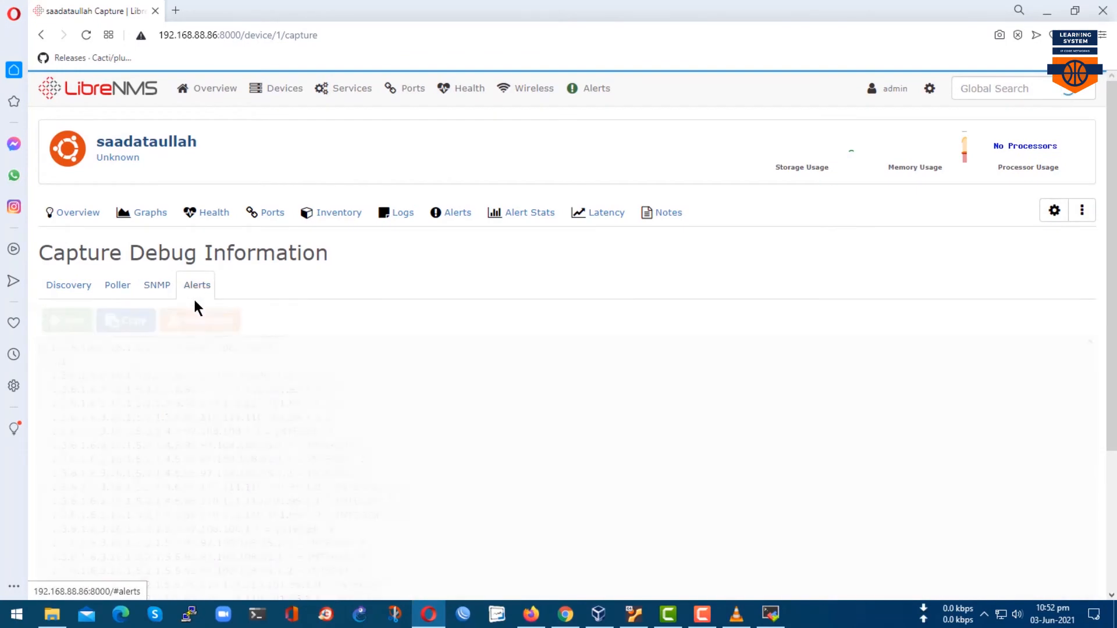
Open the Ubuntu device's overview from All Devices, showing State Life Building and Lat/Lng N/A.
{"action": "mouse_move", "coordinate": [269, 93]}
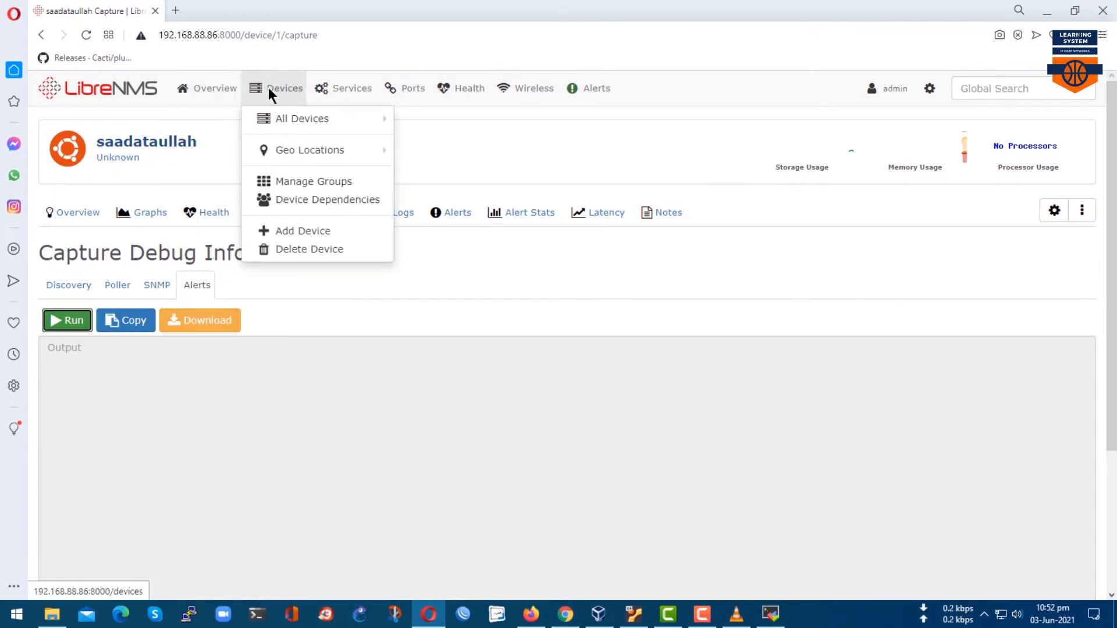
{"action": "left_click", "coordinate": [269, 116]}
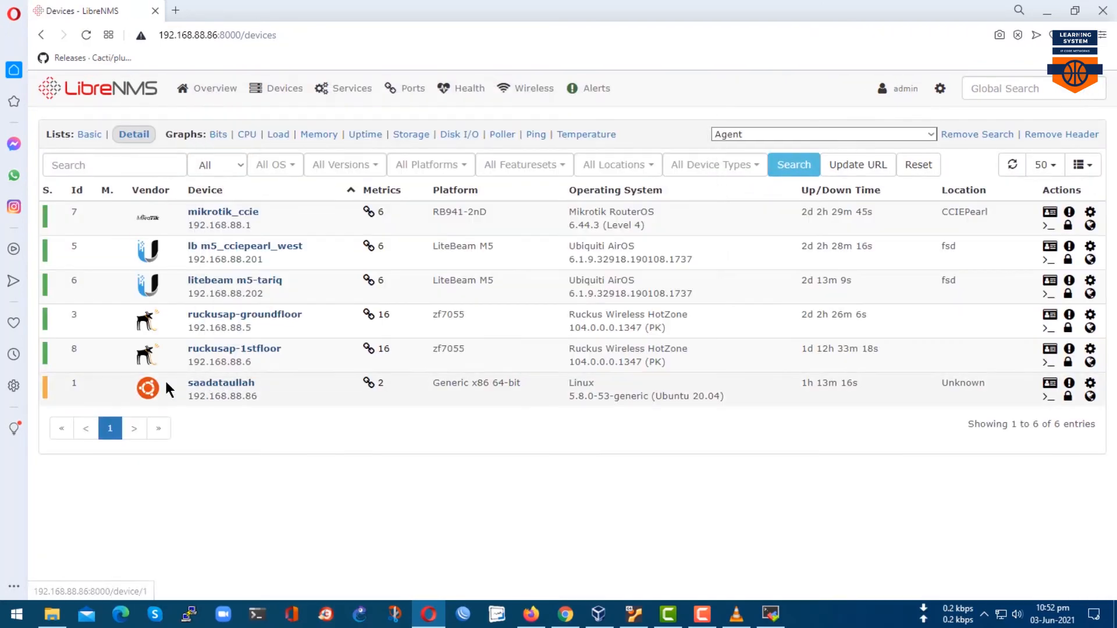
{"action": "left_click", "coordinate": [224, 383]}
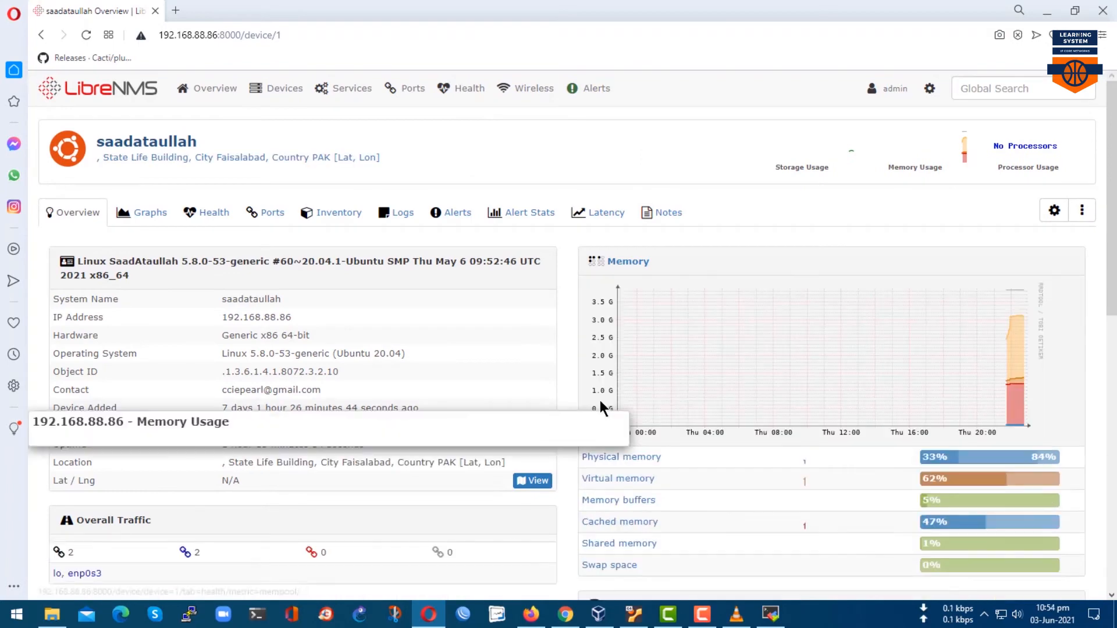
{"action": "scroll", "coordinate": [602, 407], "scroll_direction": "down", "scroll_amount": 1}
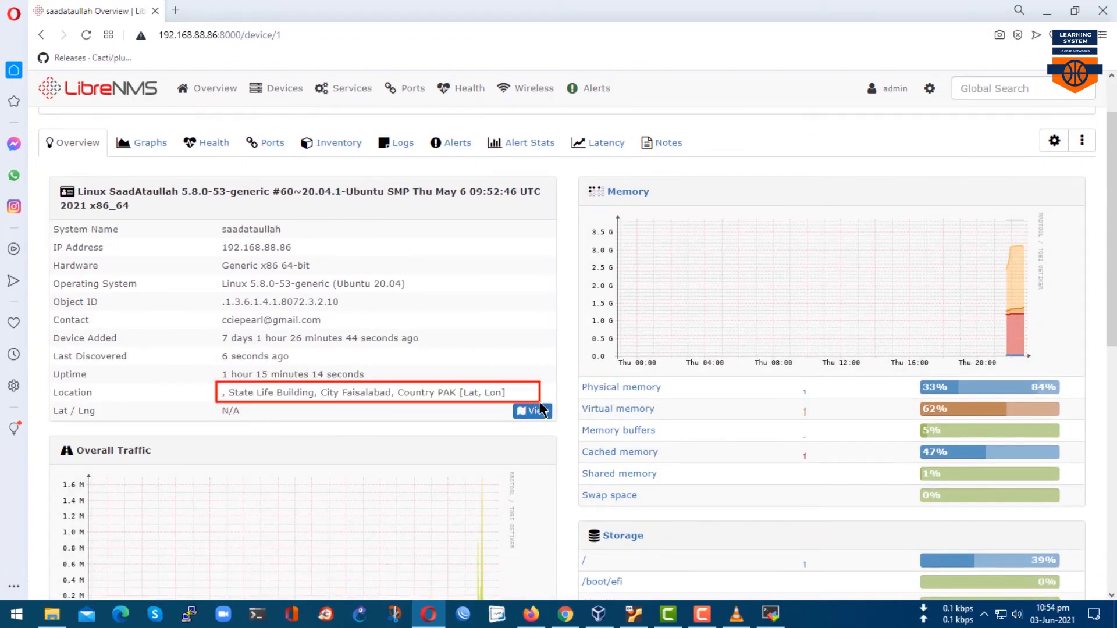
{"action": "left_click_drag", "start_coordinate": [41, 402], "coordinate": [277, 436]}
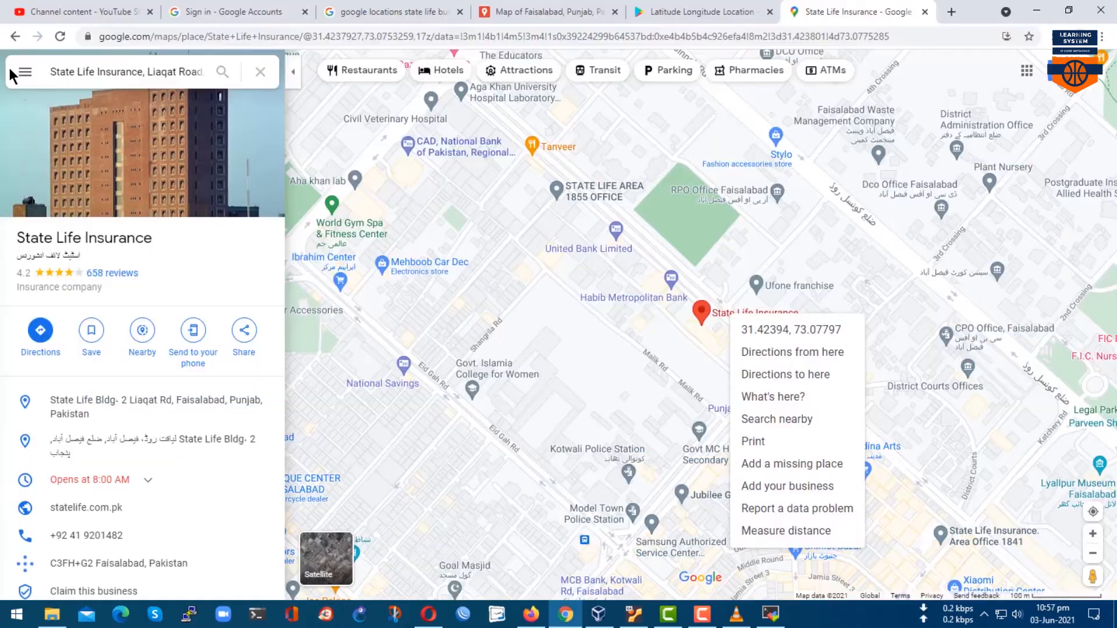
Copy the State Life Insurance pin's coordinates (31.42393, 73.07831) and recall the snmpd.conf edit command.
{"action": "left_click_drag", "start_coordinate": [50, 70], "coordinate": [205, 79]}
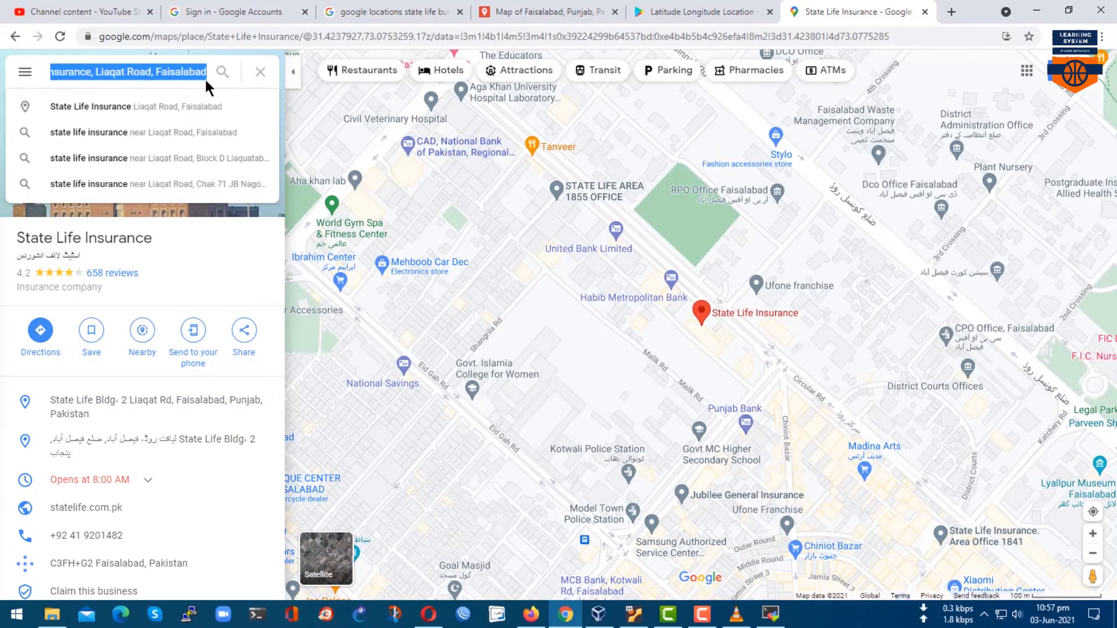
{"action": "right_click", "coordinate": [752, 316]}
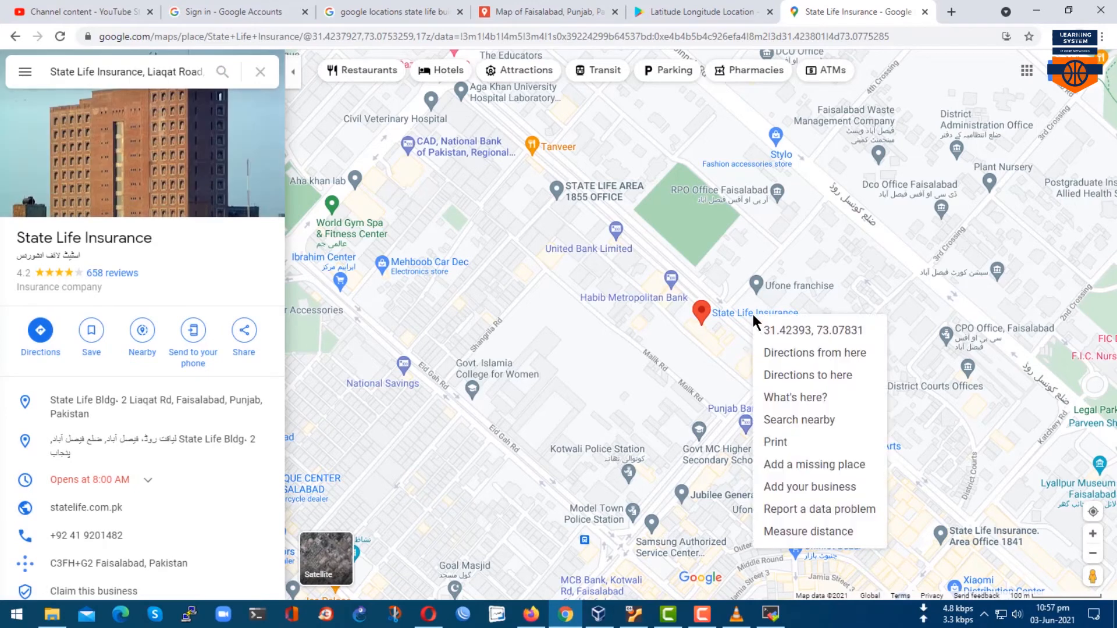
{"action": "left_click", "coordinate": [783, 330]}
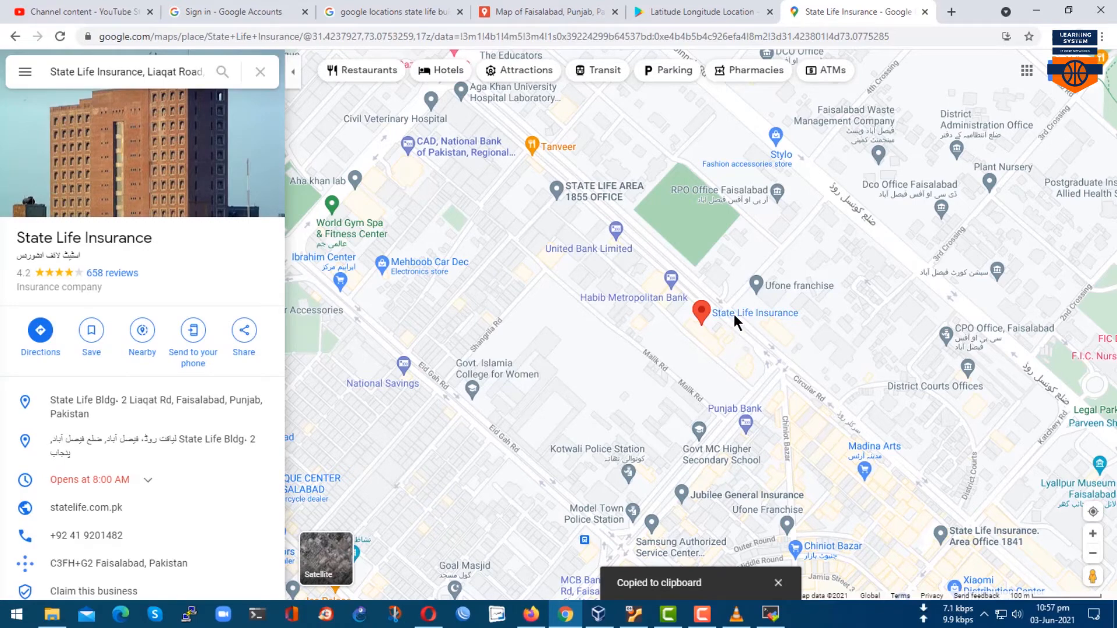
{"action": "left_click", "coordinate": [770, 614]}
{"action": "key", "text": "Return"}
{"action": "key", "text": "Return"}
{"action": "key", "text": "Return"}
{"action": "key", "text": "Return"}
{"action": "key", "text": "Up"}
{"action": "key", "text": "Up"}
Replace the [Lat, Lon] placeholder with the pasted coordinates 31.423943721119375, 73.07830853142369.
{"action": "key", "text": "Return"}
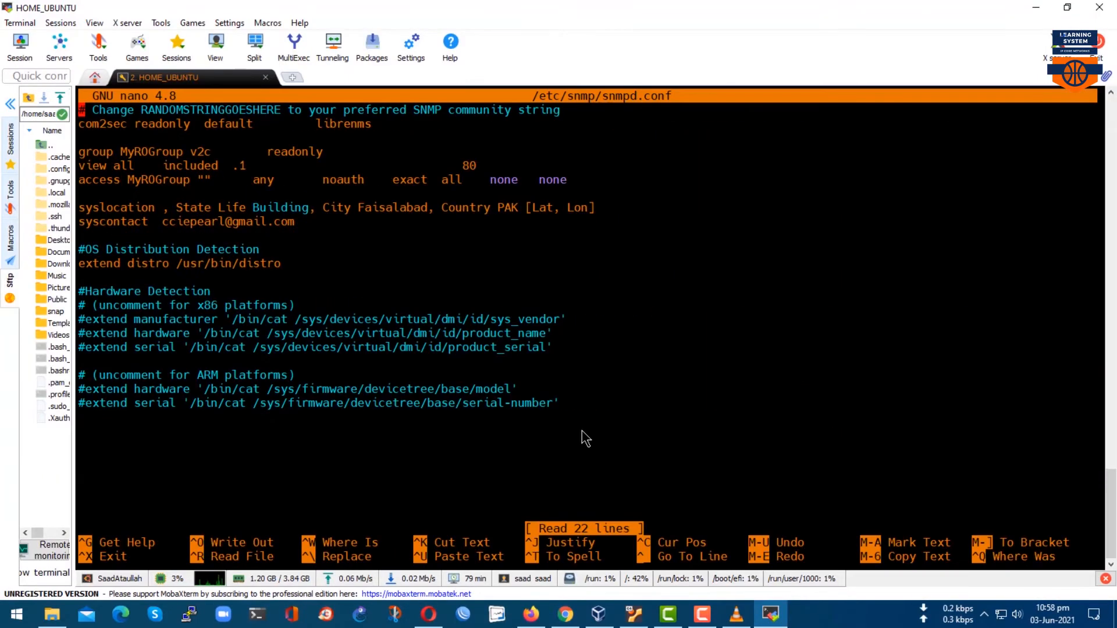
{"action": "key", "text": "Down"}
{"action": "key", "text": "Down"}
{"action": "key", "text": "Down"}
{"action": "key", "text": "Right"}
{"action": "key", "text": "Right"}
{"action": "key", "text": "Right"}
{"action": "key", "text": "Right"}
{"action": "key", "text": "Right"}
{"action": "key", "text": "Right"}
{"action": "key", "text": "Right"}
{"action": "key", "text": "Right"}
{"action": "key", "text": "Right"}
{"action": "key", "text": "Right"}
{"action": "key", "text": "Right"}
{"action": "key", "text": "Right"}
{"action": "key", "text": "Right"}
{"action": "key", "text": "Right"}
{"action": "key", "text": "Right"}
{"action": "key", "text": "Right"}
{"action": "key", "text": "Right"}
{"action": "key", "text": "Right"}
{"action": "key", "text": "Down"}
{"action": "key", "text": "Down"}
{"action": "key", "text": "Down"}
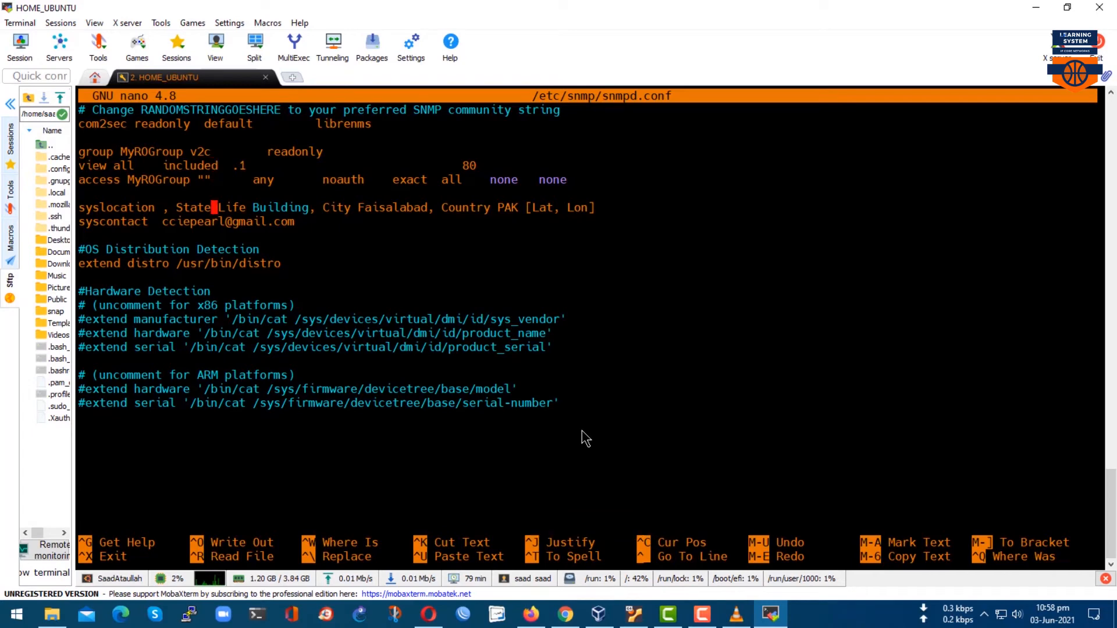
{"action": "key", "text": "Right"}
{"action": "key", "text": "Right"}
{"action": "key", "text": "Right"}
{"action": "key", "text": "Right"}
{"action": "key", "text": "Right"}
{"action": "key", "text": "Right"}
{"action": "key", "text": "Right"}
{"action": "key", "text": "Right"}
{"action": "key", "text": "Right"}
{"action": "key", "text": "Right"}
{"action": "key", "text": "Right"}
{"action": "key", "text": "Right"}
{"action": "key", "text": "Right"}
{"action": "key", "text": "Right"}
{"action": "key", "text": "Right"}
{"action": "key", "text": "Right"}
{"action": "key", "text": "Right"}
{"action": "key", "text": "Right"}
{"action": "key", "text": "Right"}
{"action": "key", "text": "Right"}
{"action": "key", "text": "Right"}
{"action": "key", "text": "Right"}
{"action": "key", "text": "Right"}
{"action": "key", "text": "Right"}
{"action": "key", "text": "Right"}
{"action": "key", "text": "Right"}
{"action": "key", "text": "Right"}
{"action": "key", "text": "Right"}
{"action": "key", "text": "Right"}
{"action": "key", "text": "Right"}
{"action": "key", "text": "Right"}
{"action": "key", "text": "BackSpace"}
{"action": "key", "text": "BackSpace"}
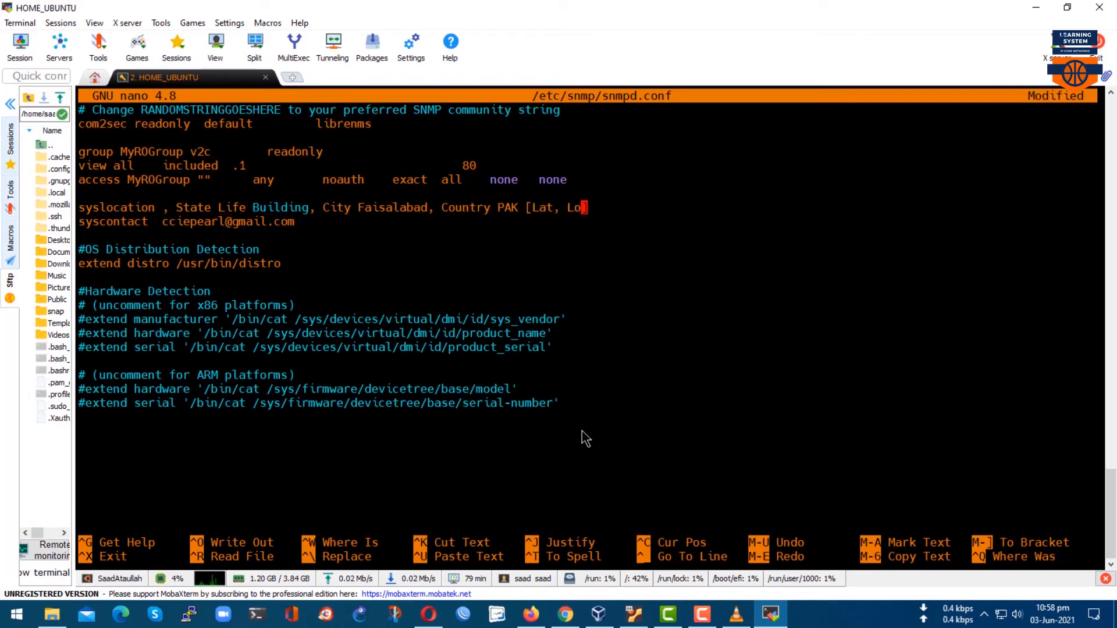
{"action": "key", "text": "BackSpace"}
{"action": "key", "text": "BackSpace"}
{"action": "key", "text": "BackSpace"}
{"action": "key", "text": "BackSpace"}
{"action": "key", "text": "BackSpace"}
{"action": "key", "text": "BackSpace"}
{"action": "right_click", "coordinate": [535, 207]}
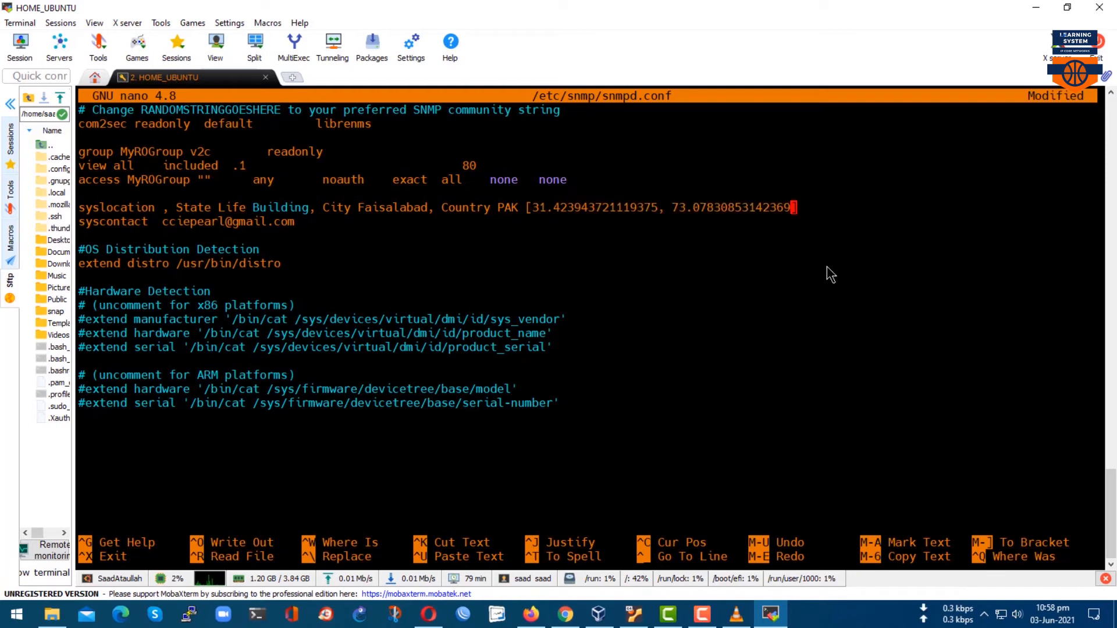
Save snmpd.conf, exit nano, and restart snmpd.service.
{"action": "key", "text": "ctrl+o"}
{"action": "key", "text": "Return"}
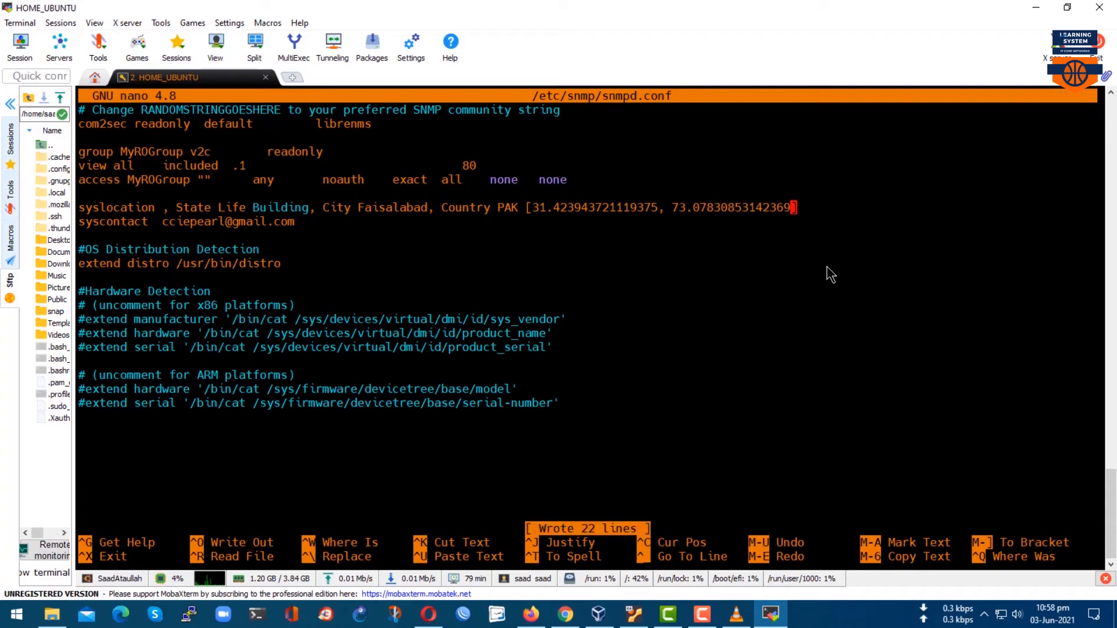
{"action": "key", "text": "ctrl+x"}
{"action": "key", "text": "Return"}
{"action": "key", "text": "Return"}
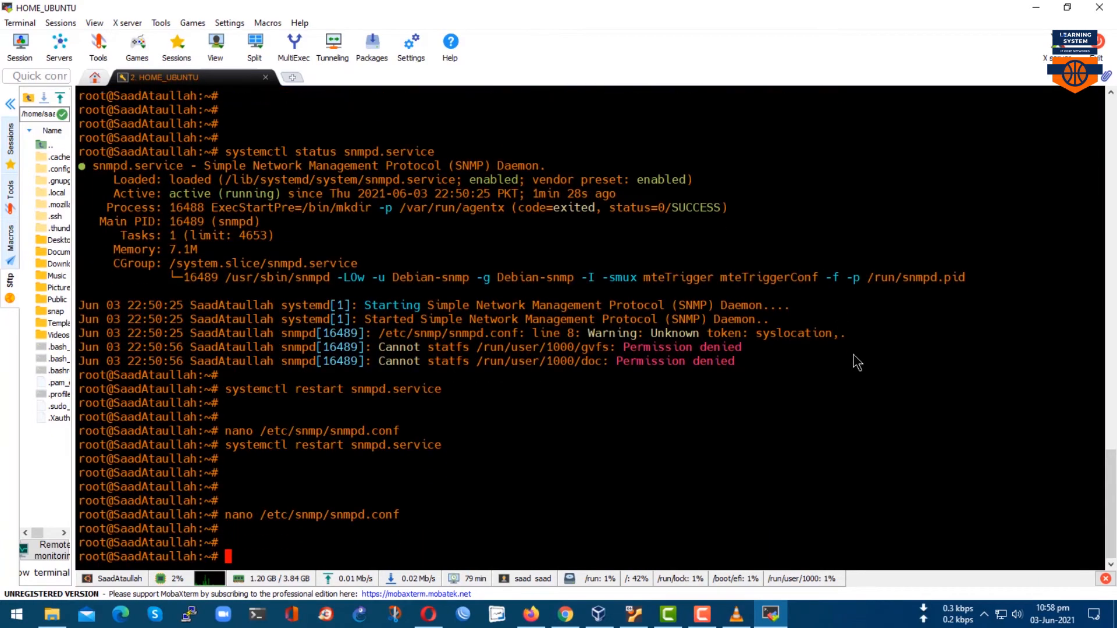
{"action": "key", "text": "Up"}
{"action": "key", "text": "Up"}
{"action": "key", "text": "Return"}
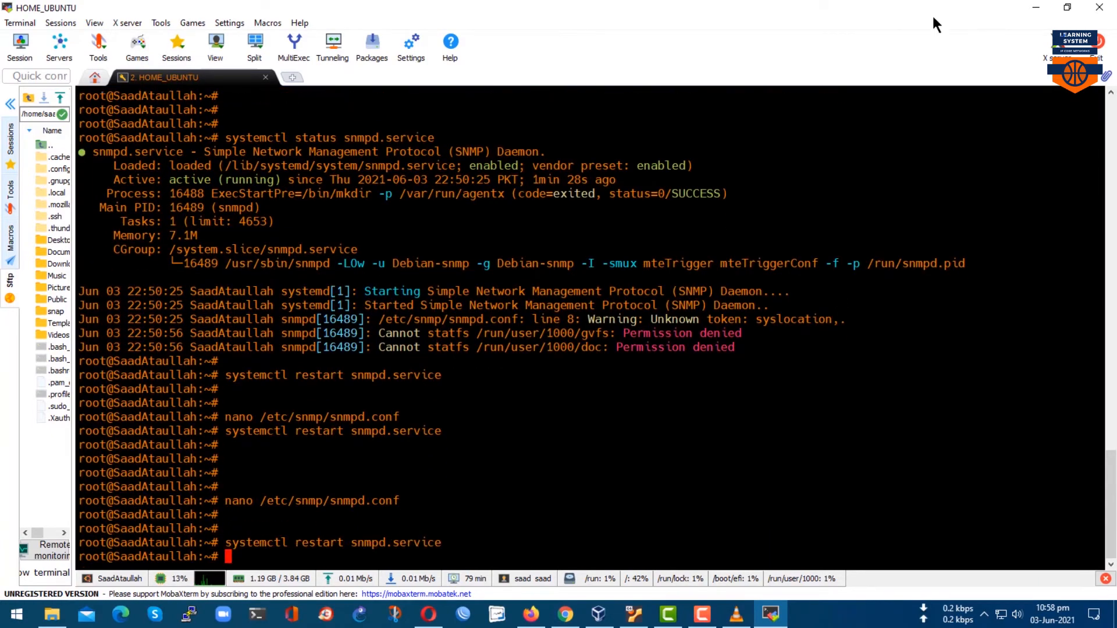
{"action": "left_click", "coordinate": [1035, 8]}
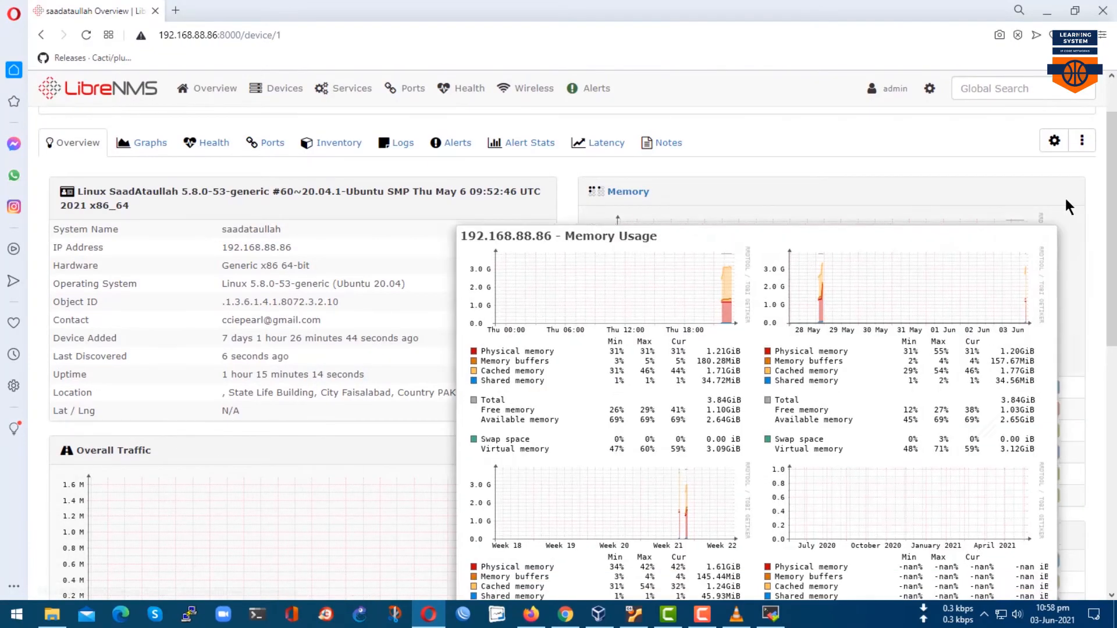
Run the Discovery, Poller and SNMP debug captures for the device again.
{"action": "left_click", "coordinate": [1082, 140]}
{"action": "left_click", "coordinate": [1051, 227]}
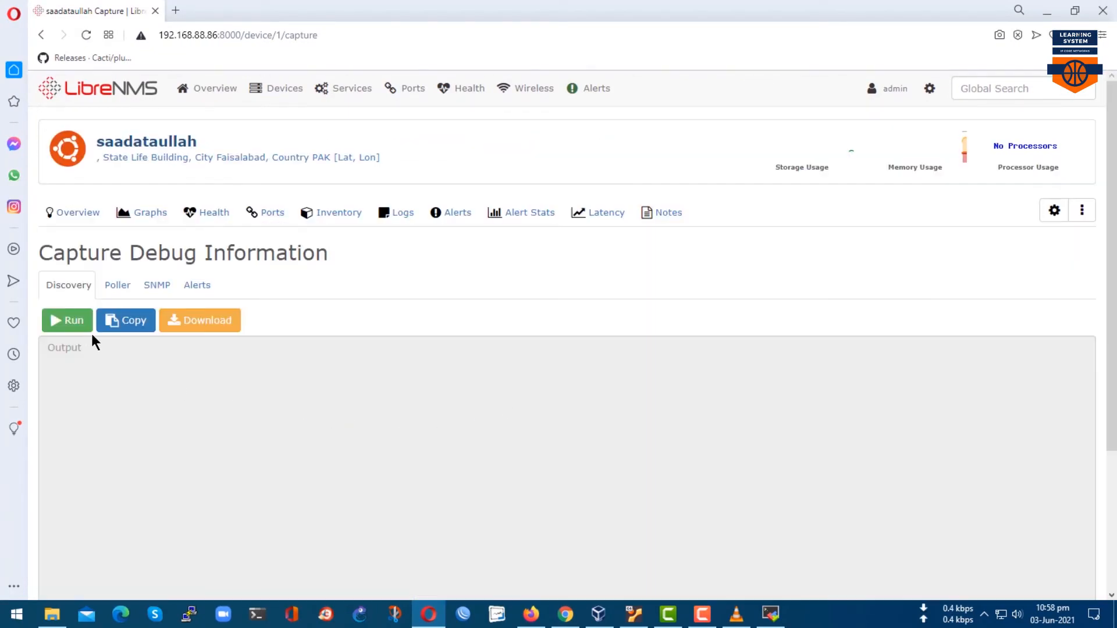
{"action": "left_click", "coordinate": [69, 320]}
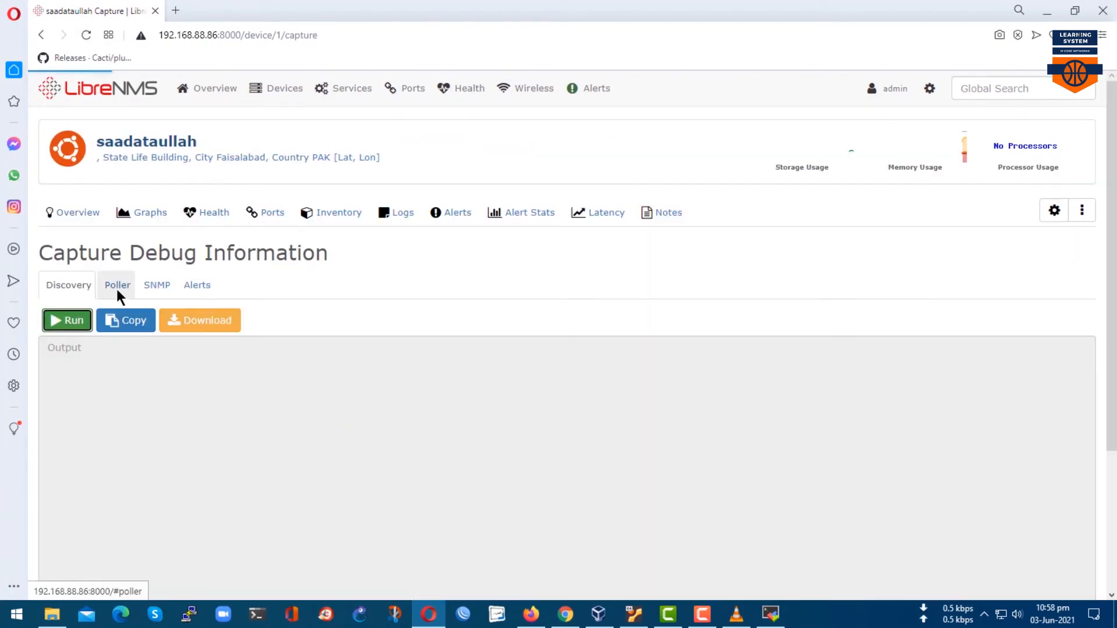
{"action": "left_click", "coordinate": [116, 285]}
{"action": "left_click", "coordinate": [75, 322]}
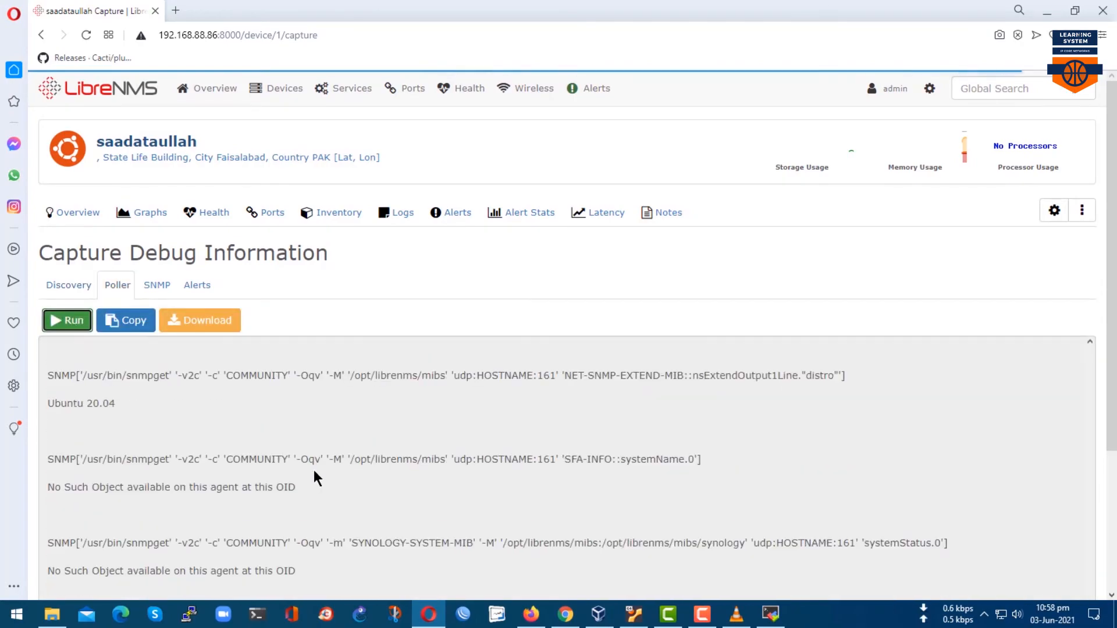
{"action": "scroll", "coordinate": [310, 465], "scroll_direction": "down", "scroll_amount": 3}
{"action": "scroll", "coordinate": [308, 464], "scroll_direction": "up", "scroll_amount": 3}
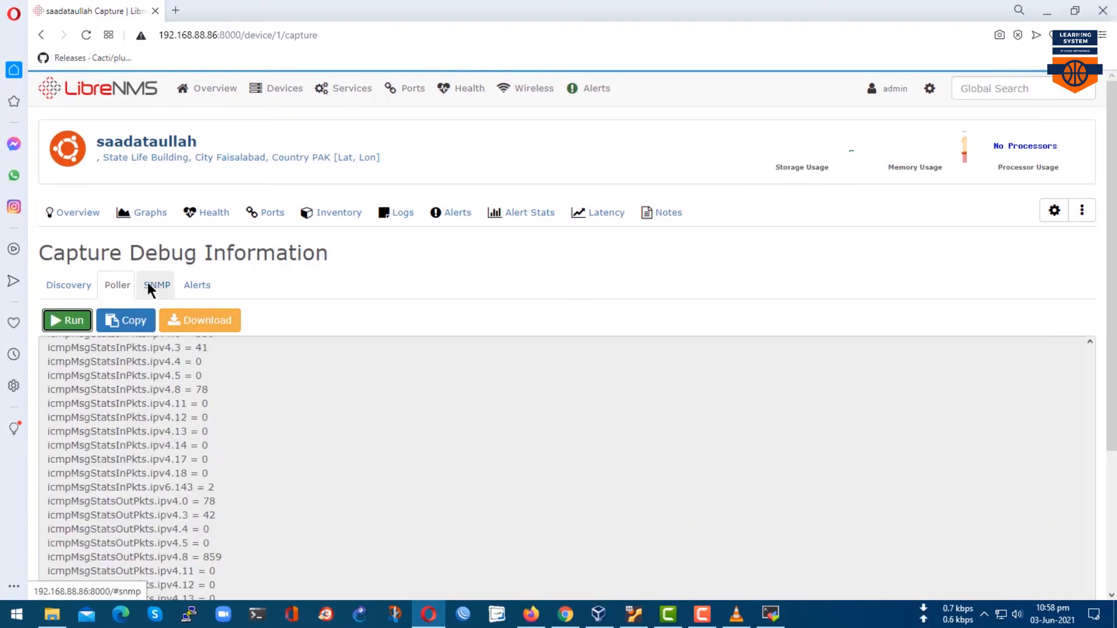
{"action": "left_click", "coordinate": [155, 285]}
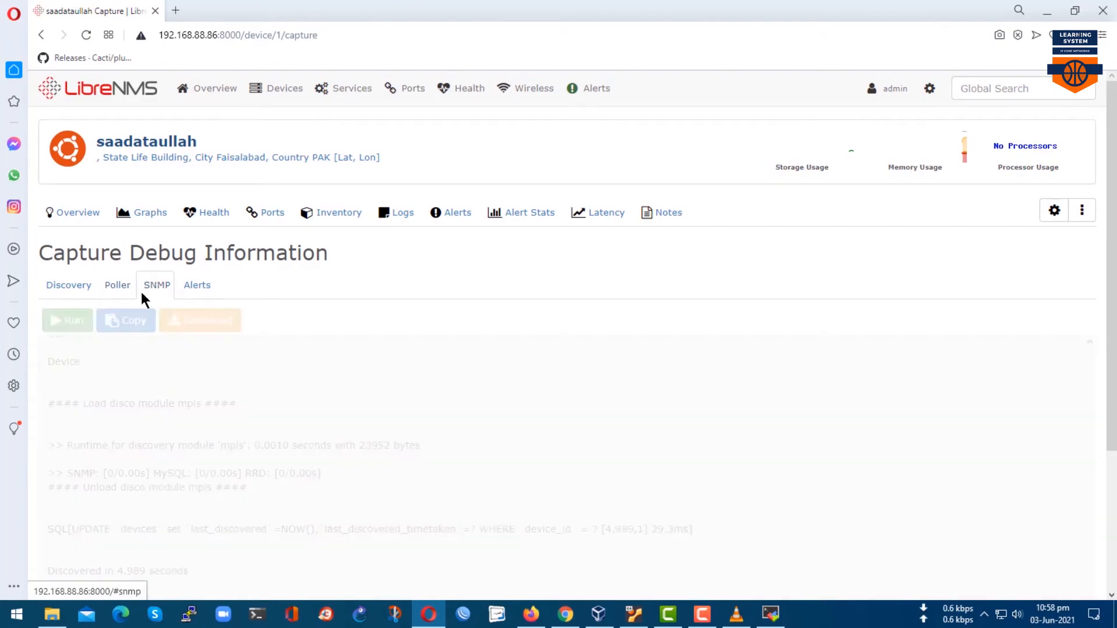
{"action": "left_click", "coordinate": [67, 320]}
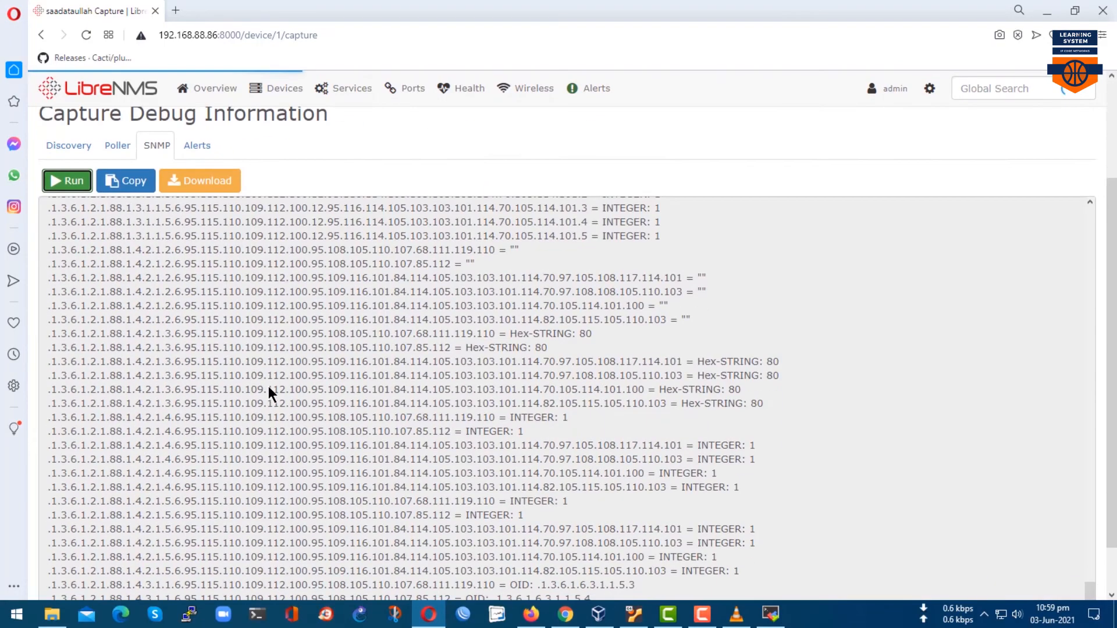
{"action": "scroll", "coordinate": [453, 476], "scroll_direction": "down", "scroll_amount": 3}
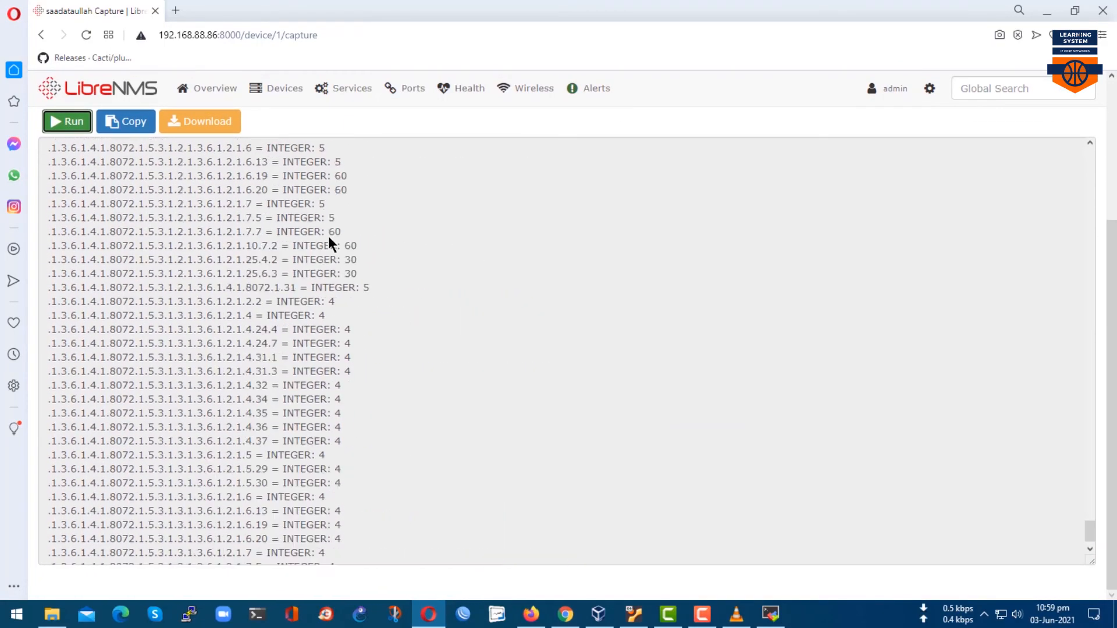
{"action": "mouse_move", "coordinate": [289, 115]}
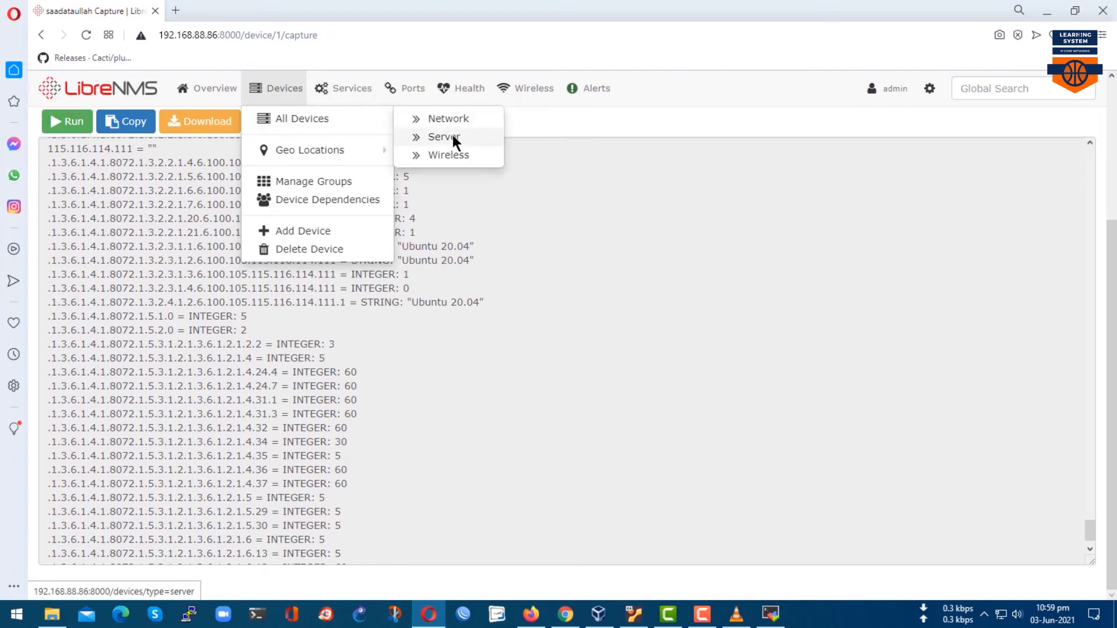
{"action": "left_click", "coordinate": [451, 136]}
{"action": "left_click", "coordinate": [221, 212]}
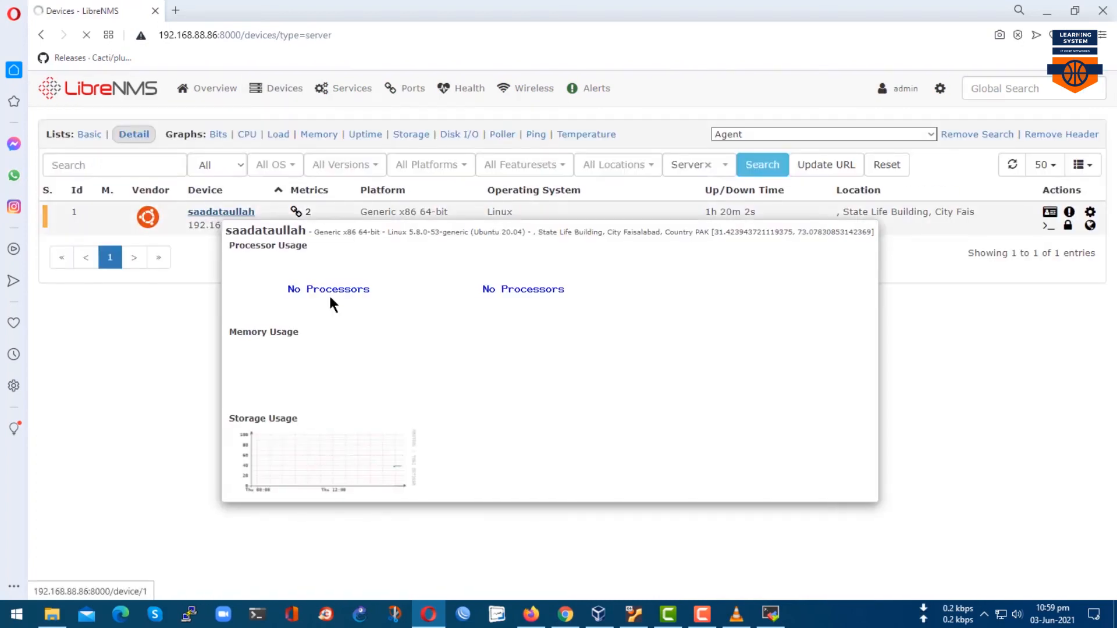
{"action": "scroll", "coordinate": [646, 386], "scroll_direction": "down", "scroll_amount": 1}
{"action": "scroll", "coordinate": [647, 390], "scroll_direction": "down", "scroll_amount": 5}
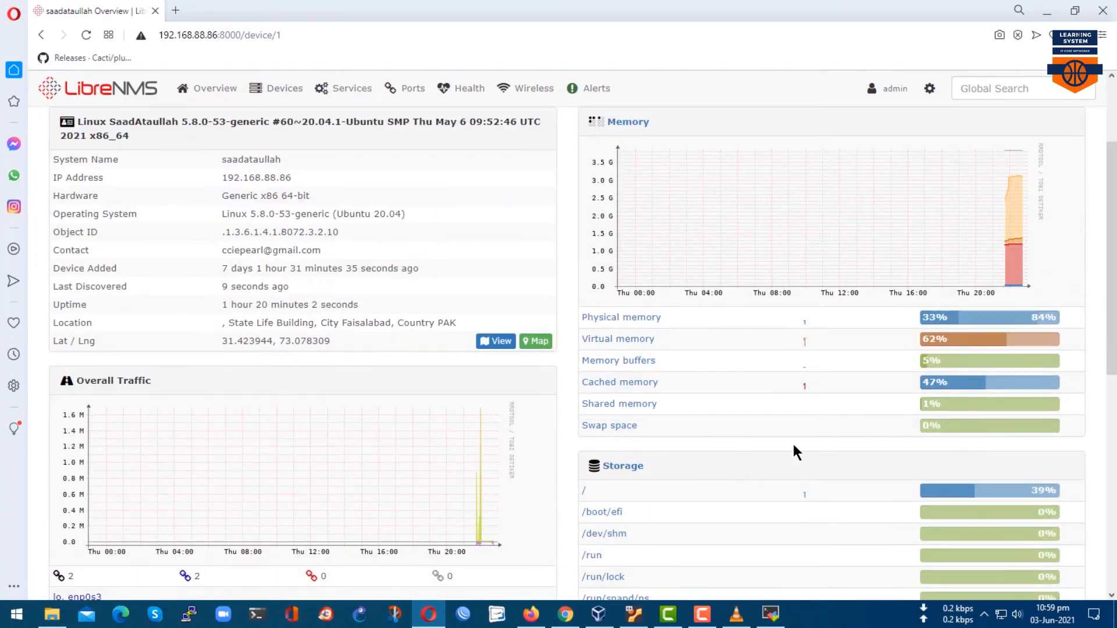
{"action": "scroll", "coordinate": [568, 466], "scroll_direction": "up", "scroll_amount": 2}
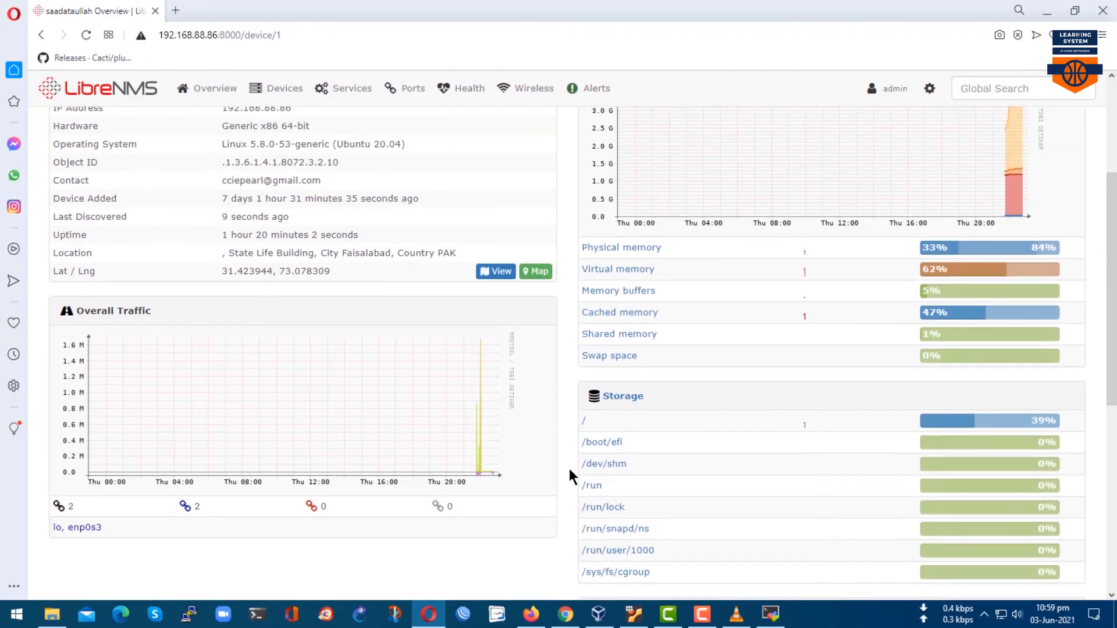
{"action": "left_click_drag", "start_coordinate": [36, 261], "coordinate": [382, 296]}
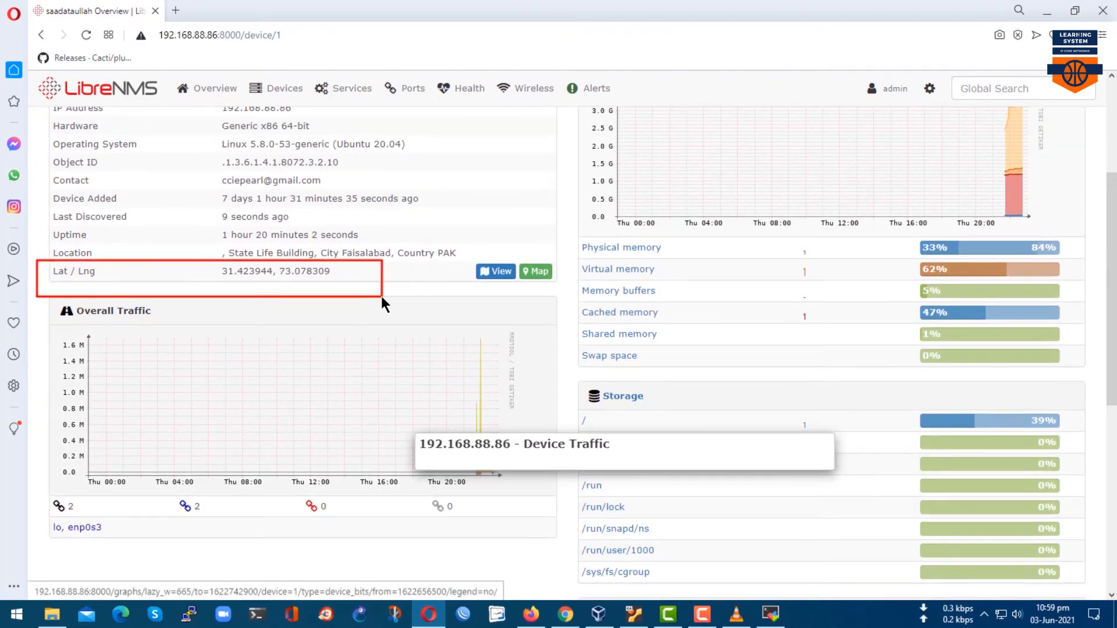
{"action": "key", "text": "Escape"}
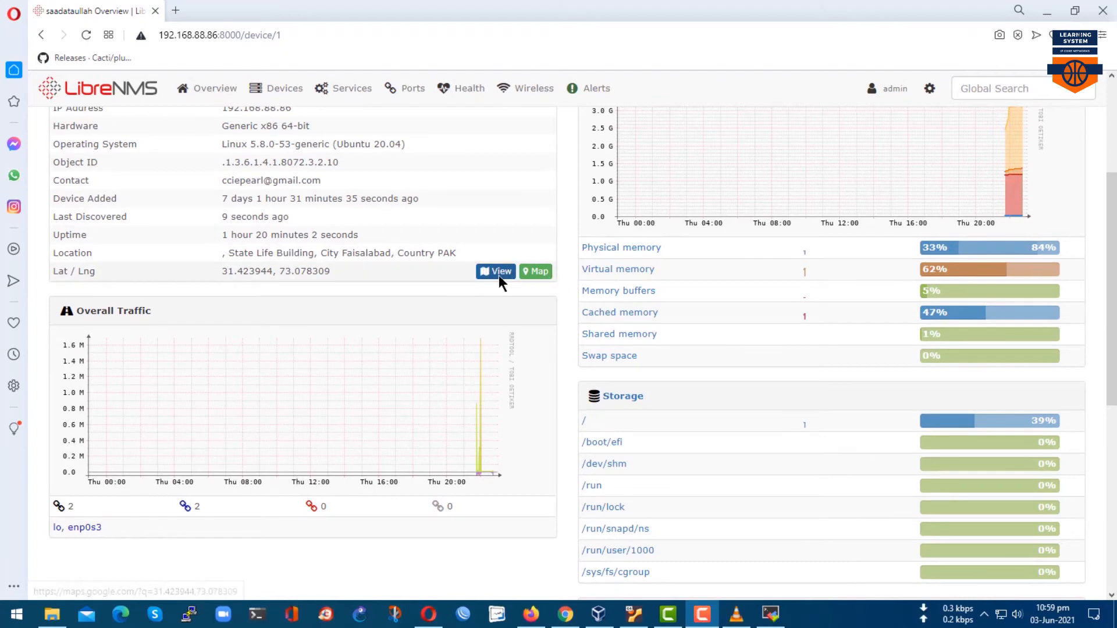
{"action": "left_click", "coordinate": [498, 272]}
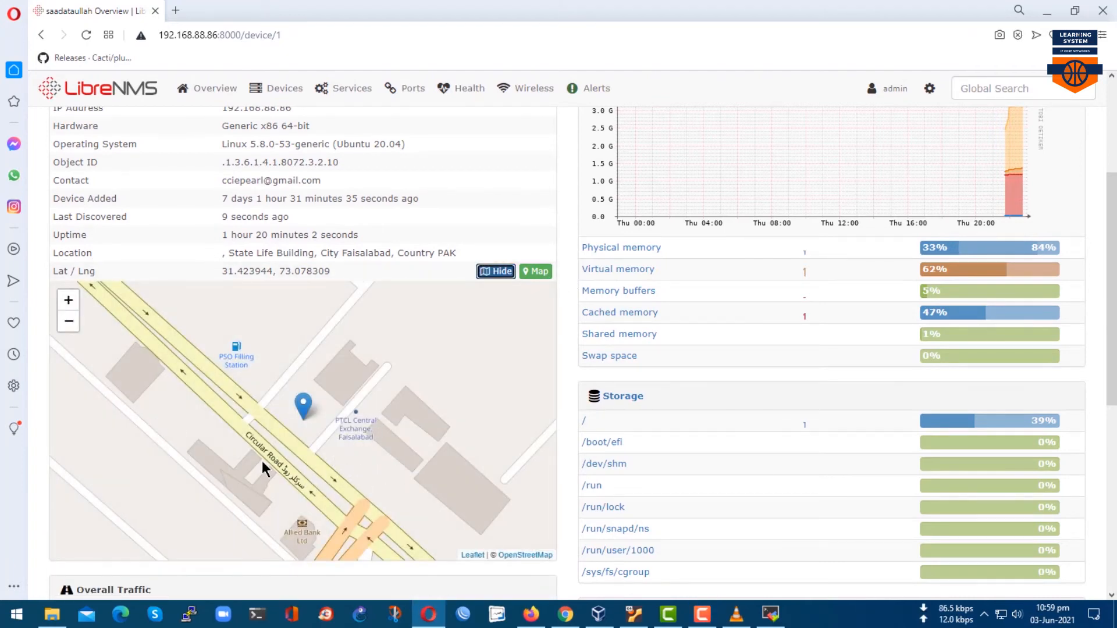
{"action": "left_click_drag", "start_coordinate": [200, 401], "coordinate": [402, 502]}
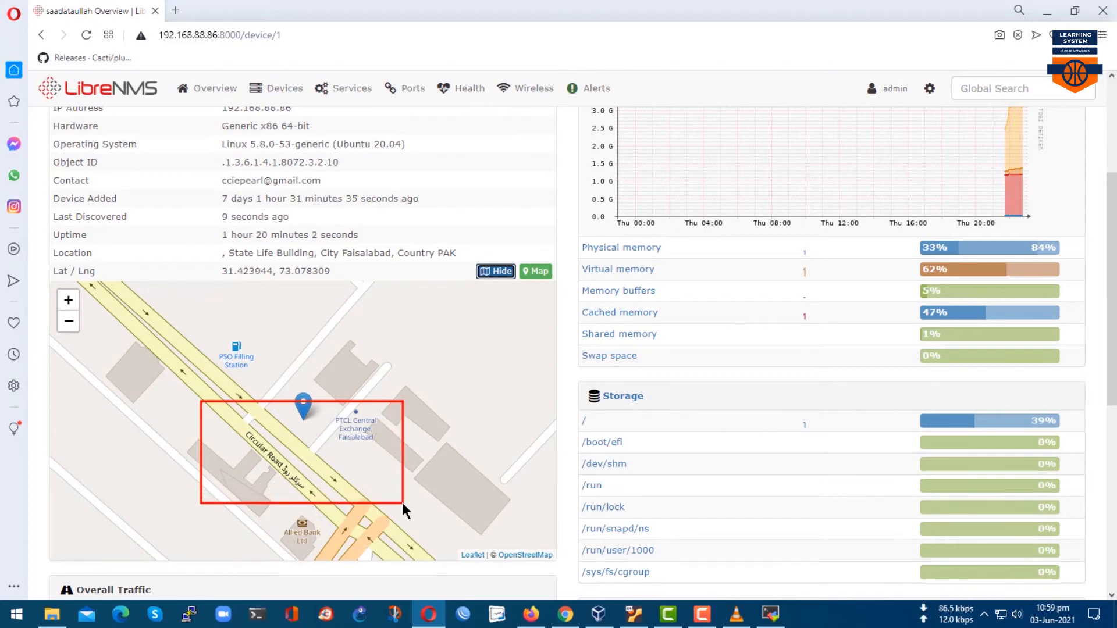
{"action": "key", "text": "Escape"}
{"action": "left_click", "coordinate": [535, 272]}
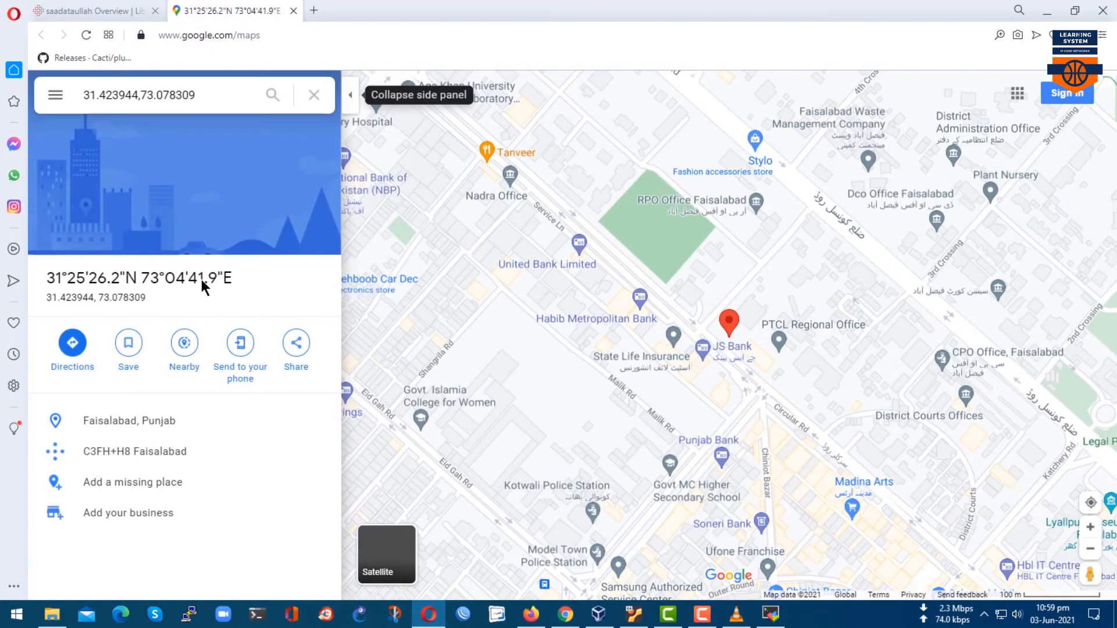
Inspect the Google Maps pin in Faisalabad and compare it with LibreNMS's location map.
{"action": "left_click_drag", "start_coordinate": [203, 285], "coordinate": [45, 281]}
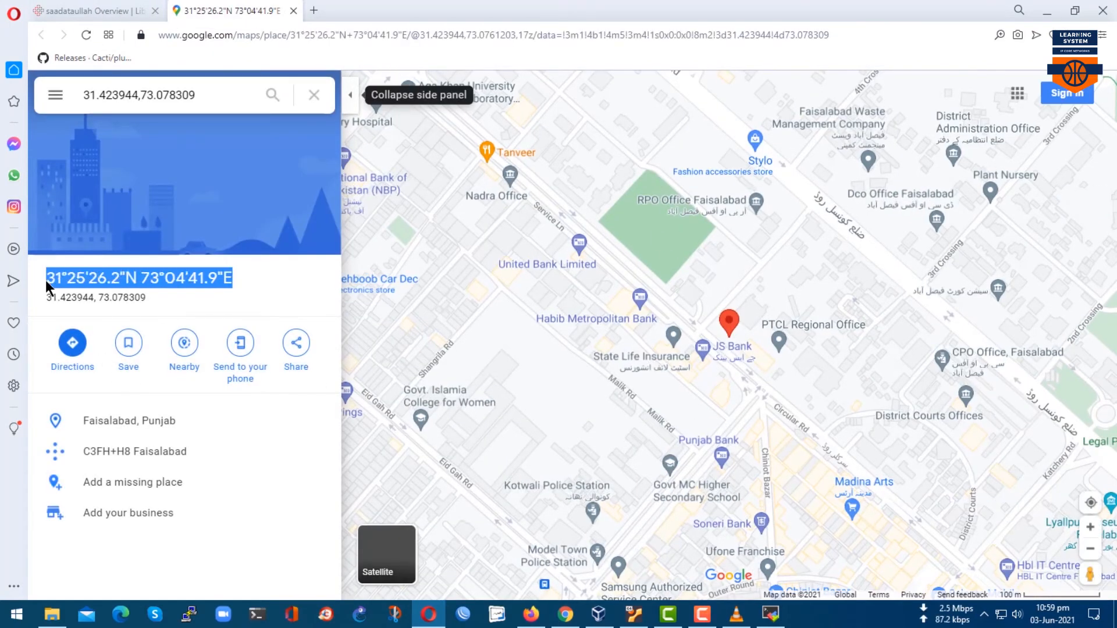
{"action": "right_click", "coordinate": [727, 325]}
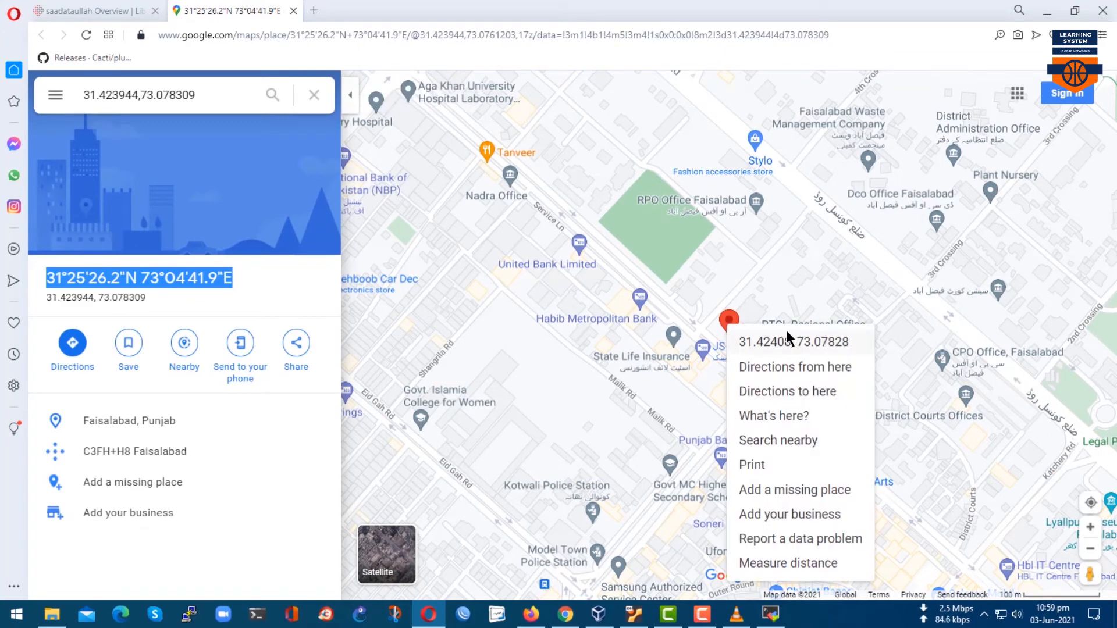
{"action": "left_click", "coordinate": [119, 10]}
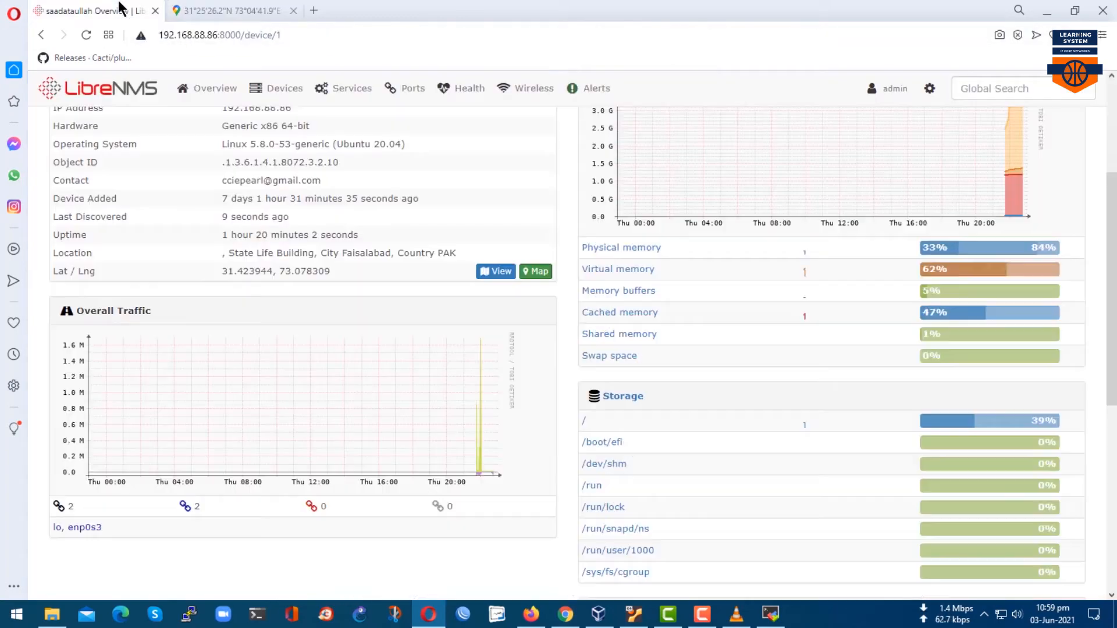
{"action": "left_click", "coordinate": [493, 272]}
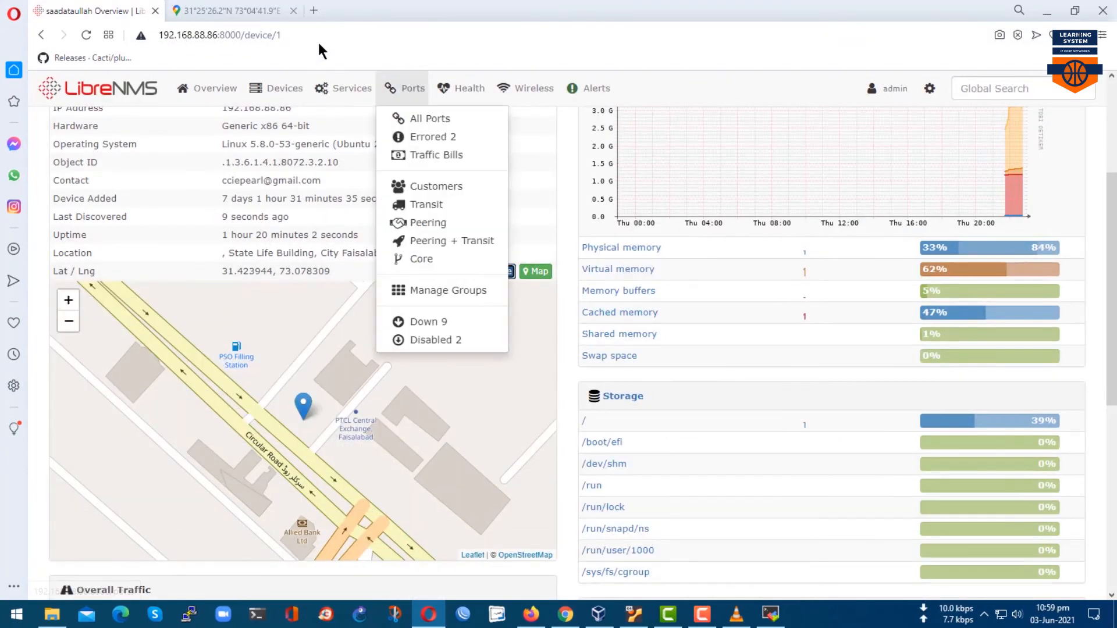
{"action": "left_click", "coordinate": [228, 11]}
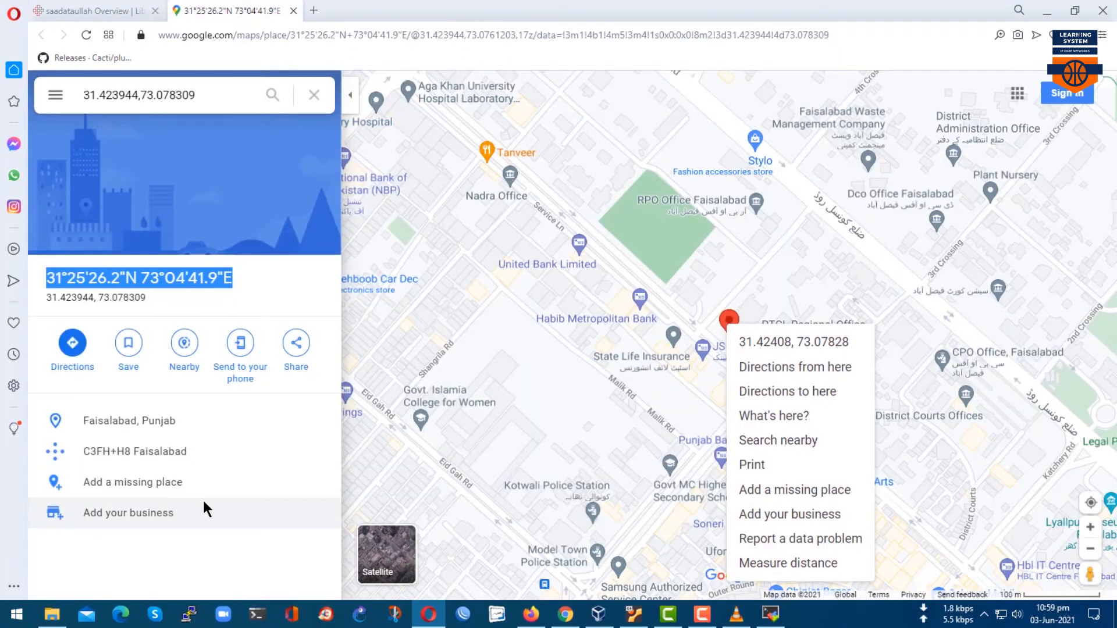
List the devices at the State Life Building, City Faisalabad geo location.
{"action": "left_click_drag", "start_coordinate": [71, 405], "coordinate": [200, 430]}
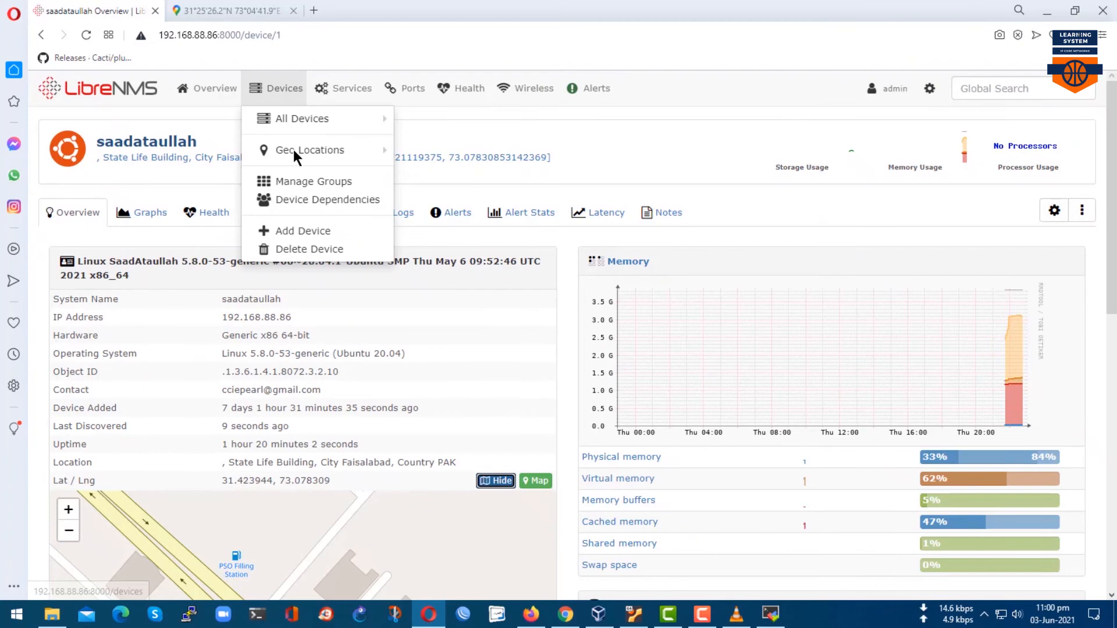
{"action": "mouse_move", "coordinate": [293, 149]}
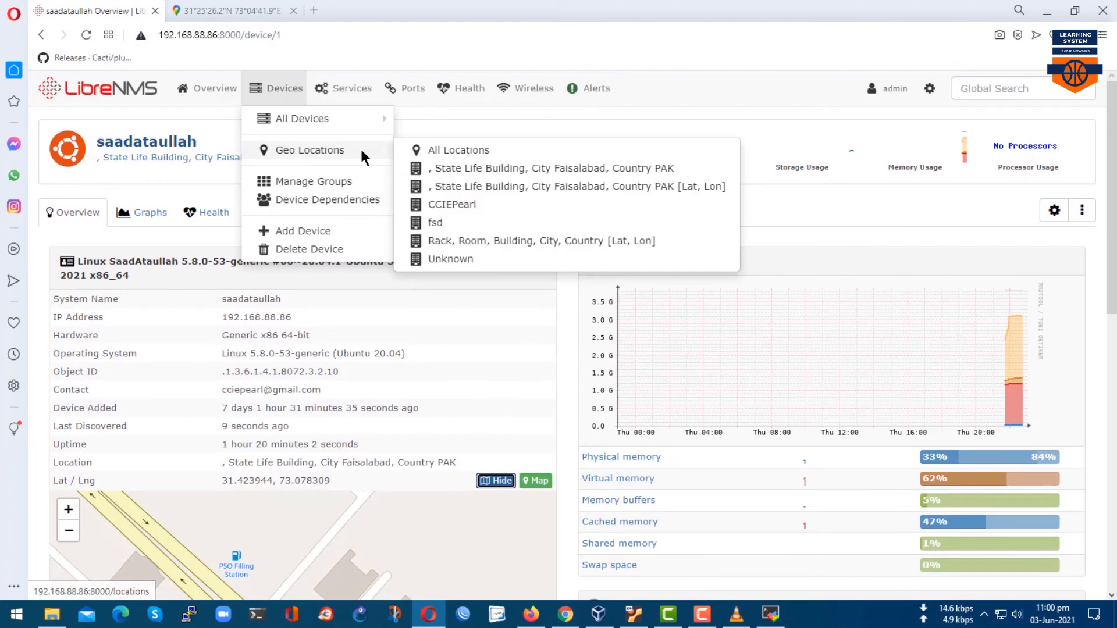
{"action": "left_click", "coordinate": [536, 170]}
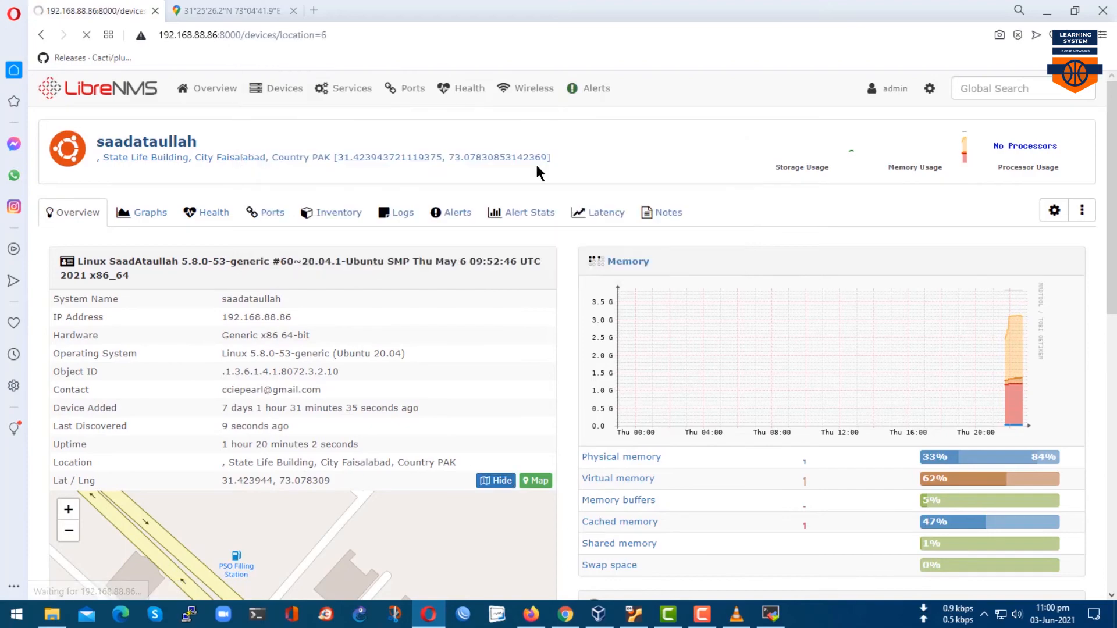
Reopen snmpd.conf and delete the stray ', ' before State Life Building in syslocation.
{"action": "left_click", "coordinate": [770, 614]}
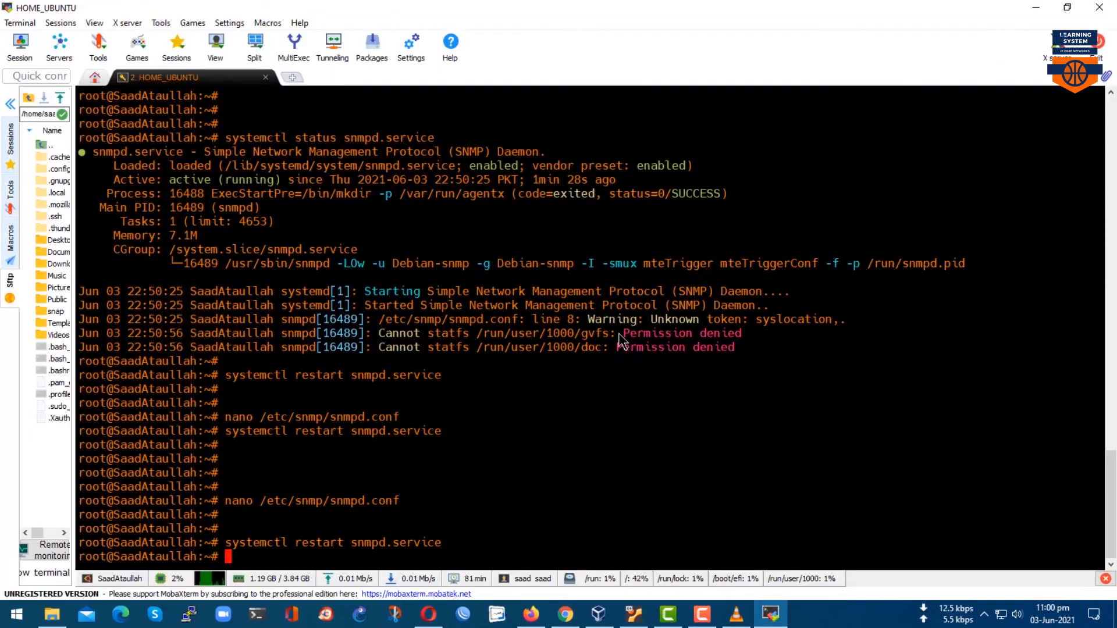
{"action": "key", "text": "Return"}
{"action": "key", "text": "Return"}
{"action": "key", "text": "Return"}
{"action": "key", "text": "Up"}
{"action": "key", "text": "Up"}
{"action": "key", "text": "Up"}
{"action": "key", "text": "Up"}
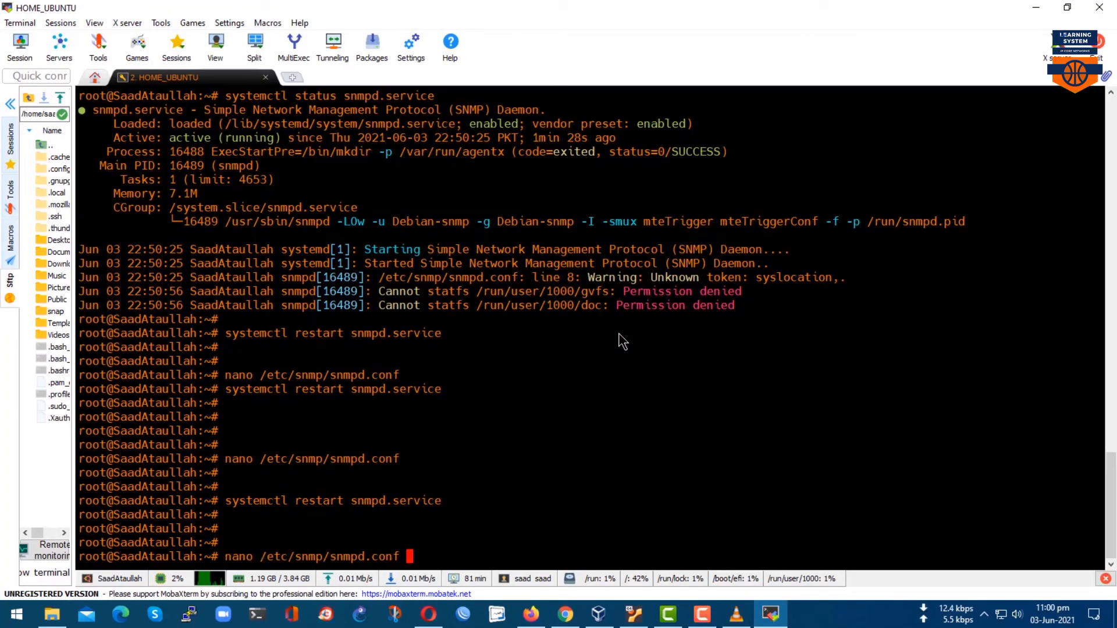
{"action": "key", "text": "Return"}
{"action": "key", "text": "Right"}
{"action": "key", "text": "Right"}
{"action": "key", "text": "Right"}
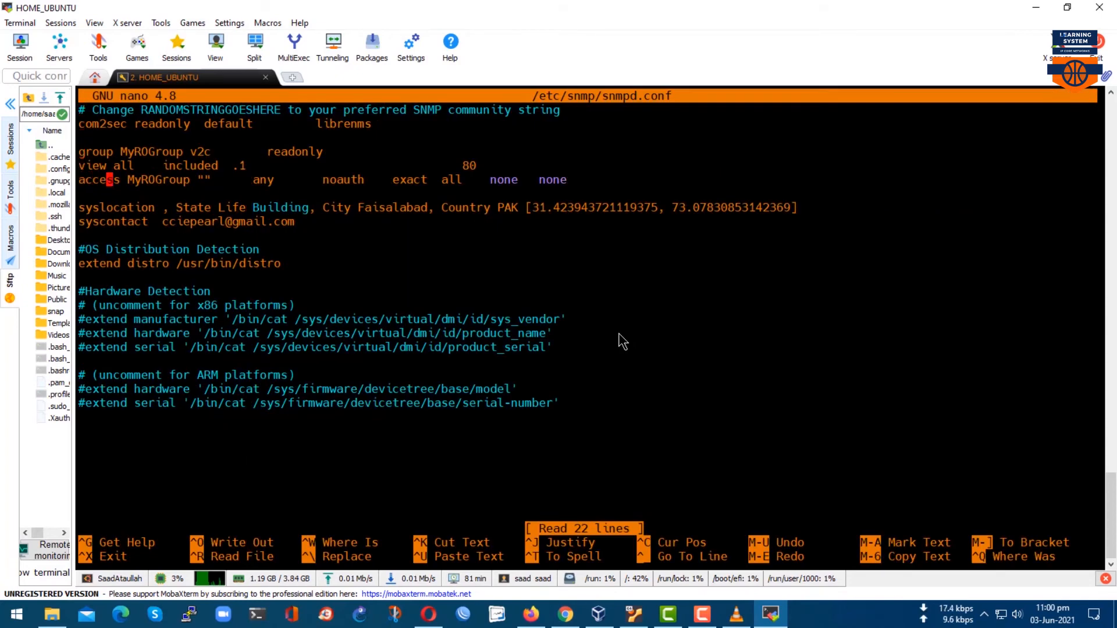
{"action": "key", "text": "Right"}
{"action": "key", "text": "BackSpace"}
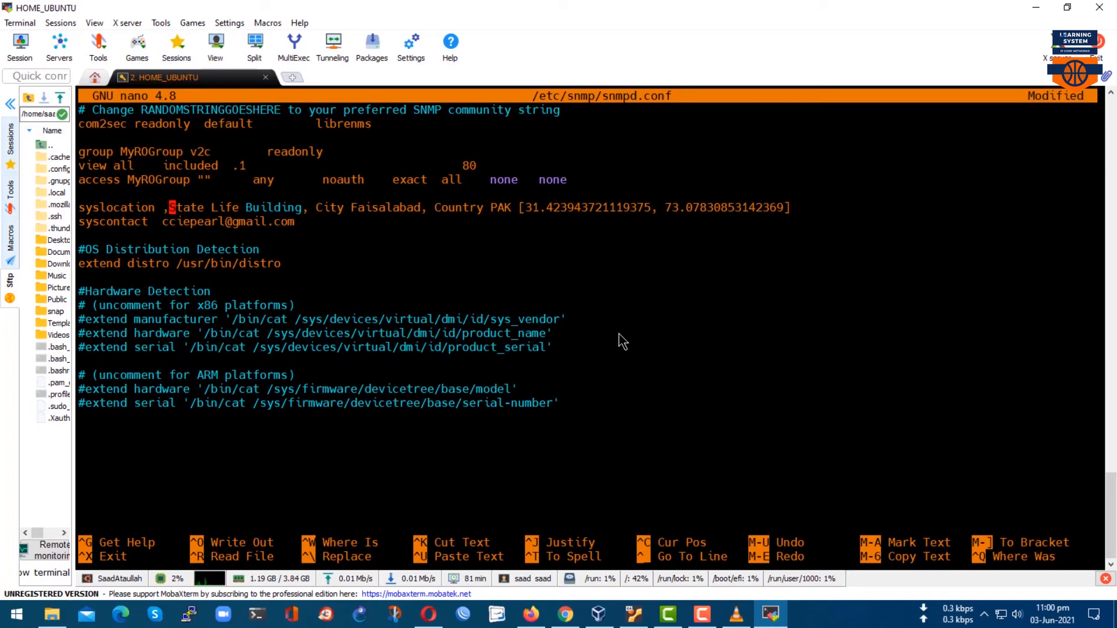
{"action": "key", "text": "BackSpace"}
Save snmpd.conf, exit nano, and restart snmpd.service.
{"action": "key", "text": "ctrl+o"}
{"action": "key", "text": "Return"}
{"action": "key", "text": "ctrl+x"}
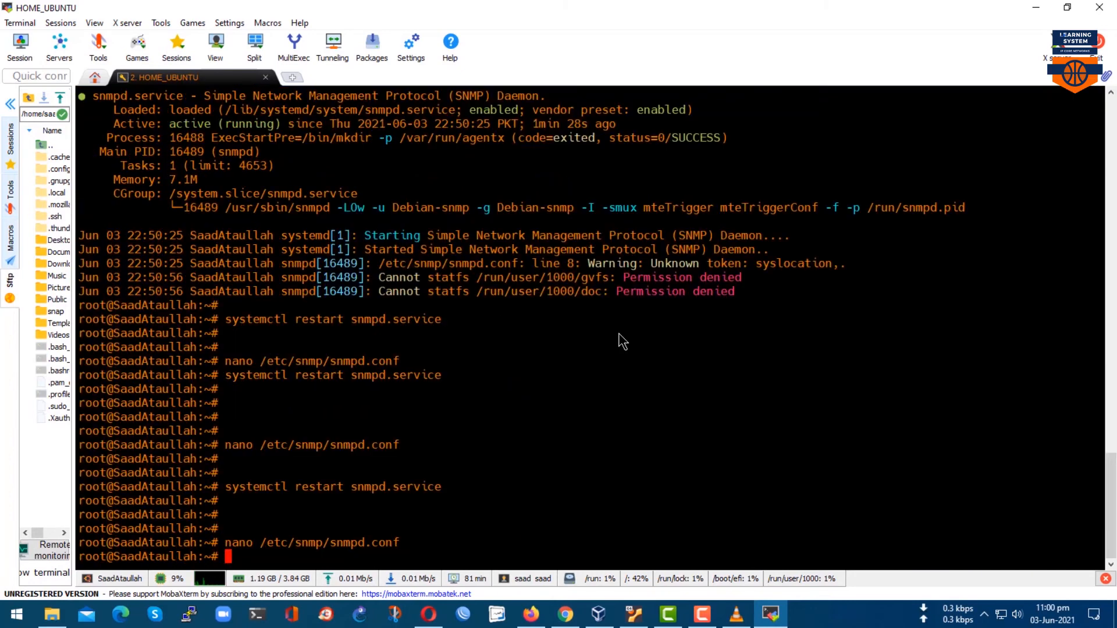
{"action": "key", "text": "Return"}
{"action": "key", "text": "Return"}
{"action": "key", "text": "Up"}
{"action": "key", "text": "Up"}
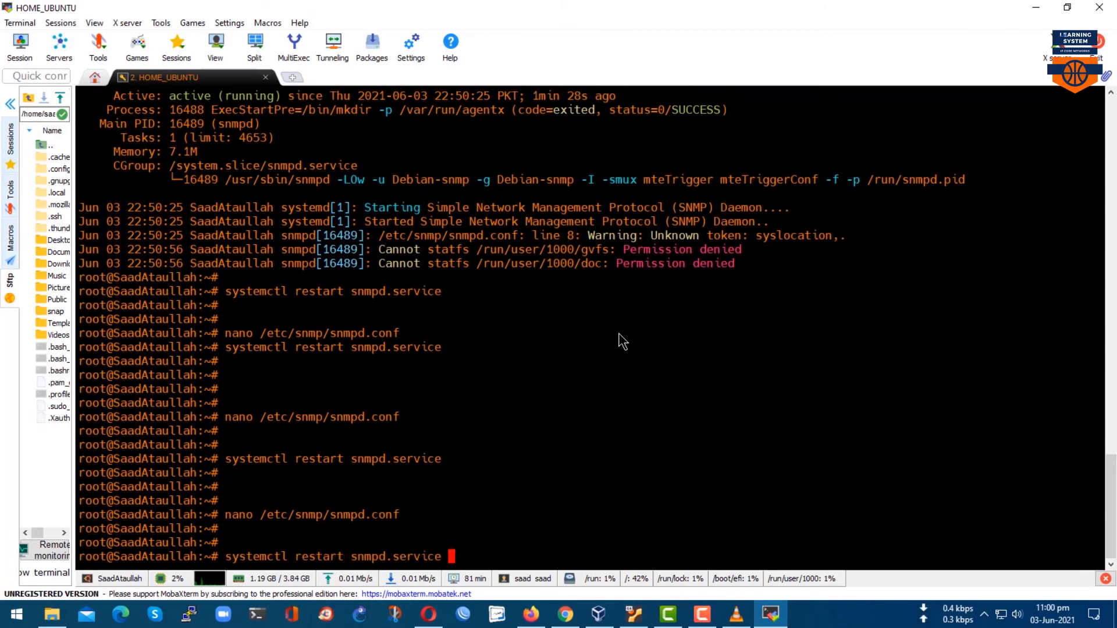
{"action": "key", "text": "Return"}
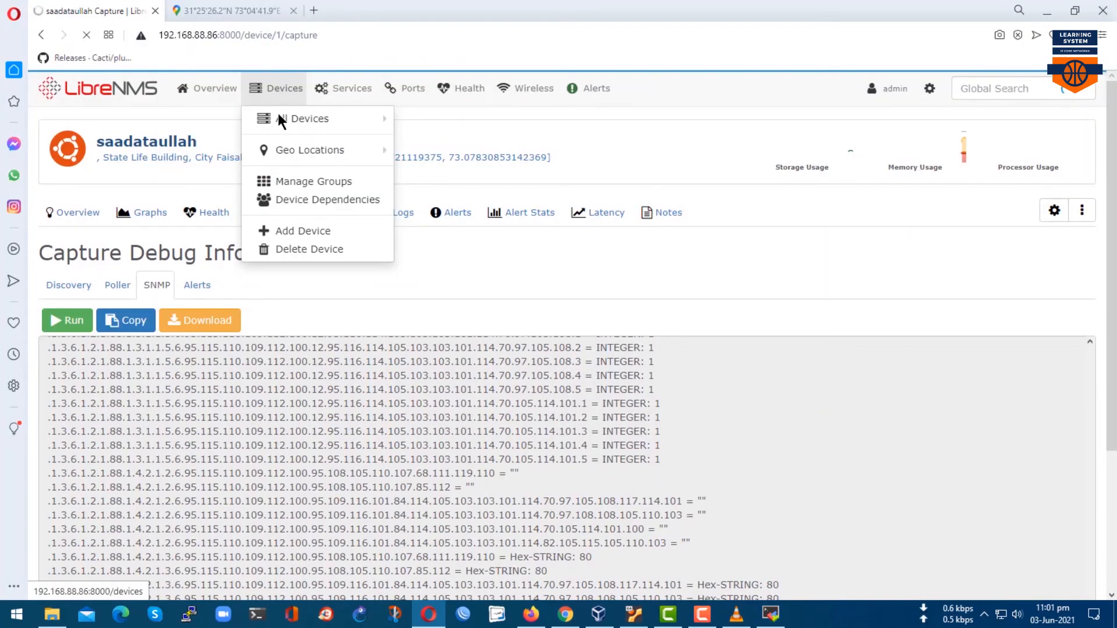
{"action": "left_click", "coordinate": [276, 110]}
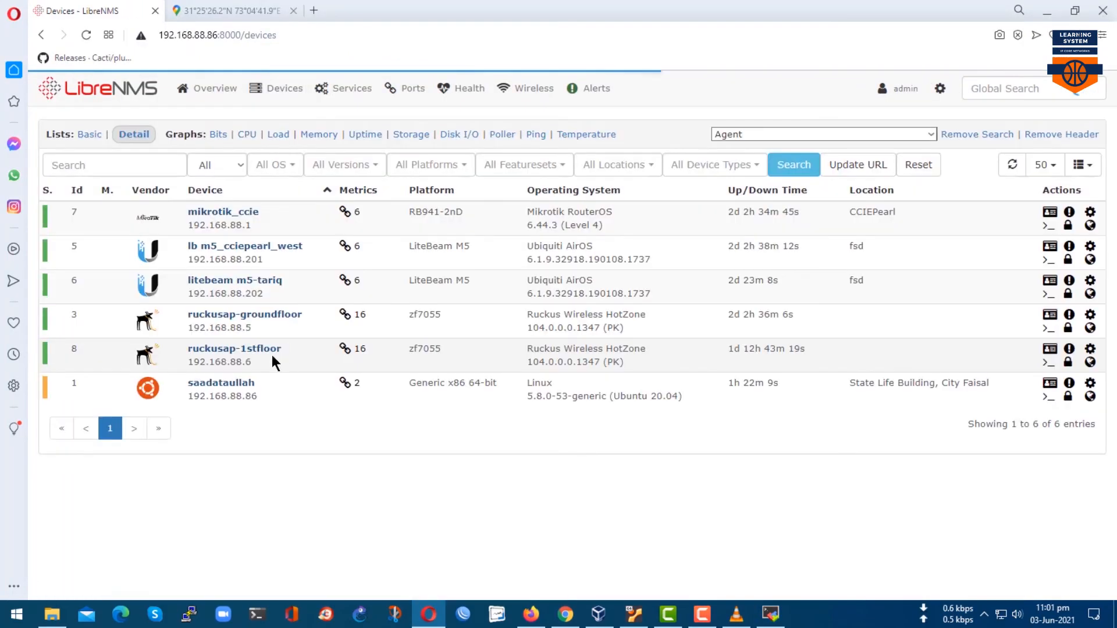
Check the device's cleaned State Life Building location and list the devices there.
{"action": "left_click", "coordinate": [214, 385]}
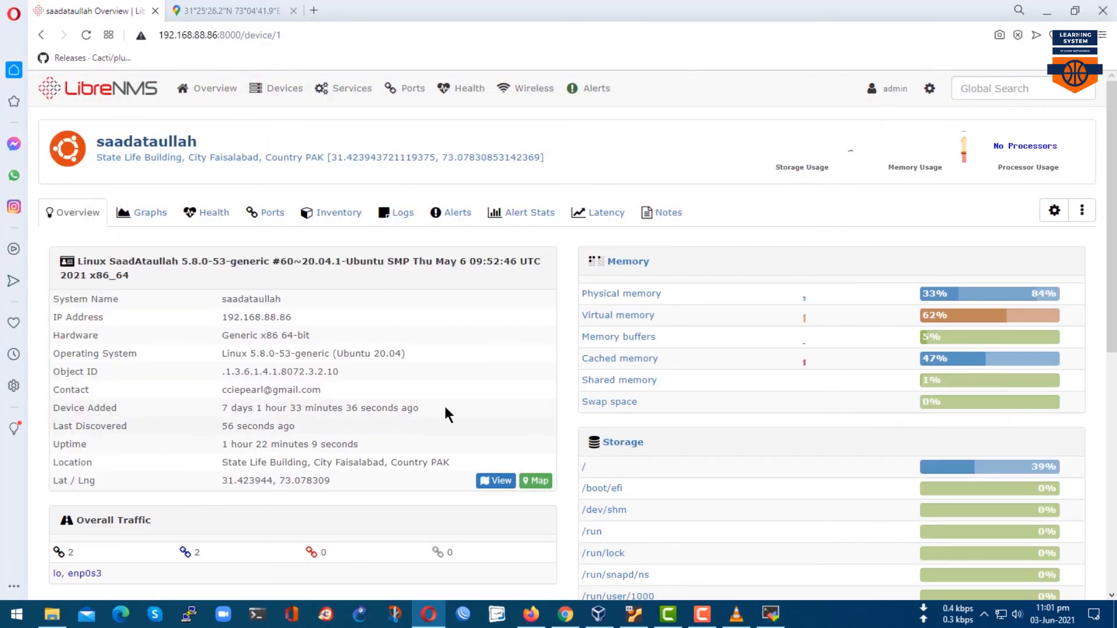
{"action": "scroll", "coordinate": [445, 409], "scroll_direction": "down", "scroll_amount": 3}
{"action": "mouse_move", "coordinate": [149, 495]}
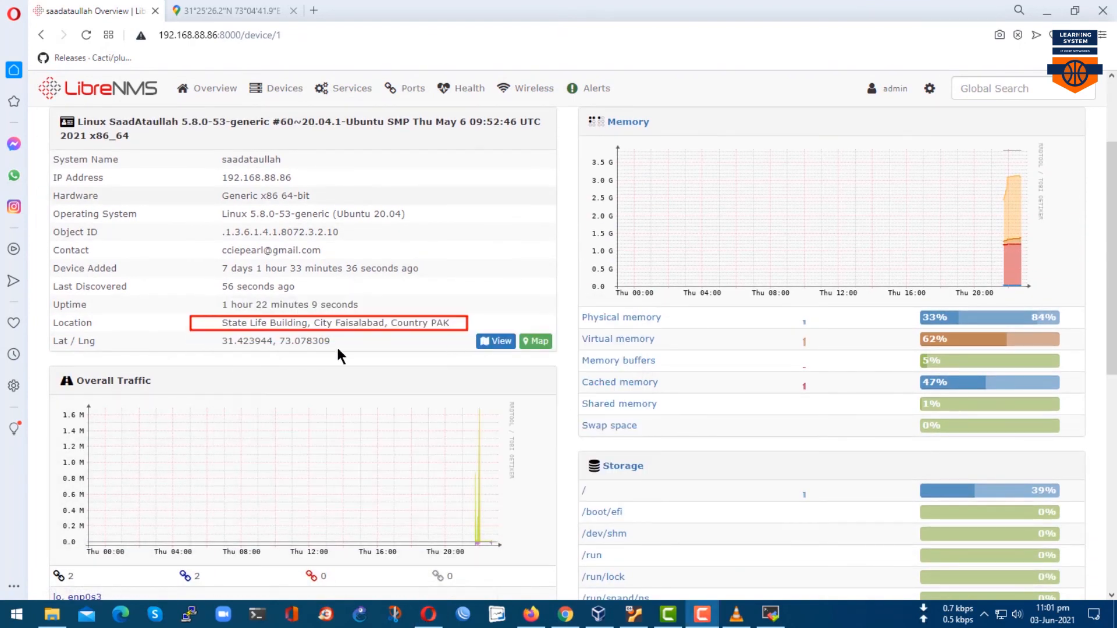
{"action": "left_click_drag", "start_coordinate": [206, 333], "coordinate": [363, 353]}
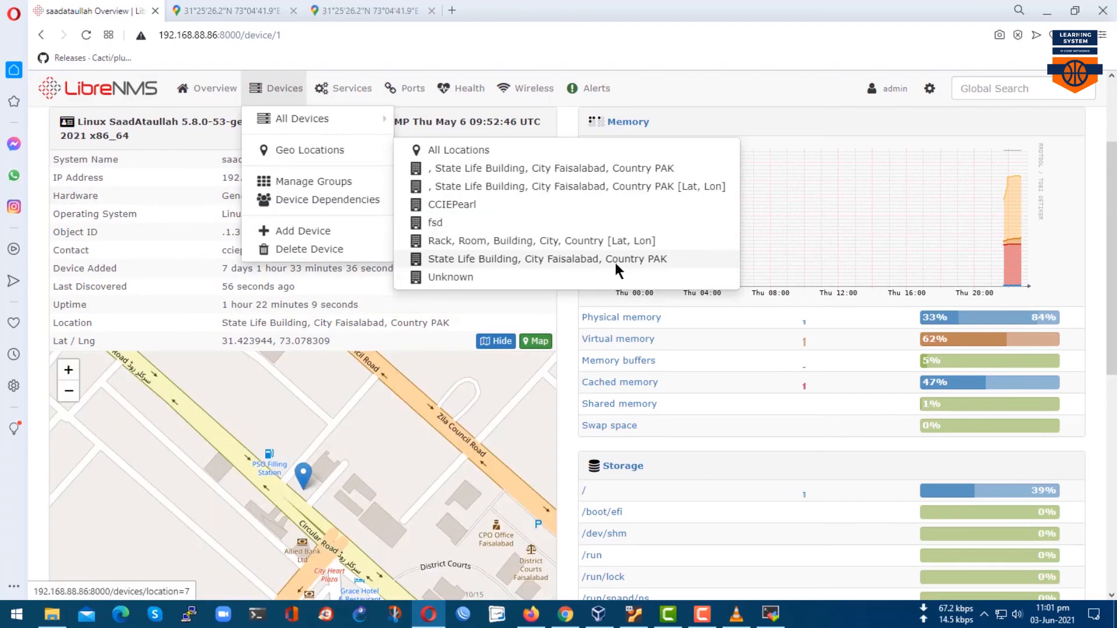
{"action": "left_click", "coordinate": [546, 263]}
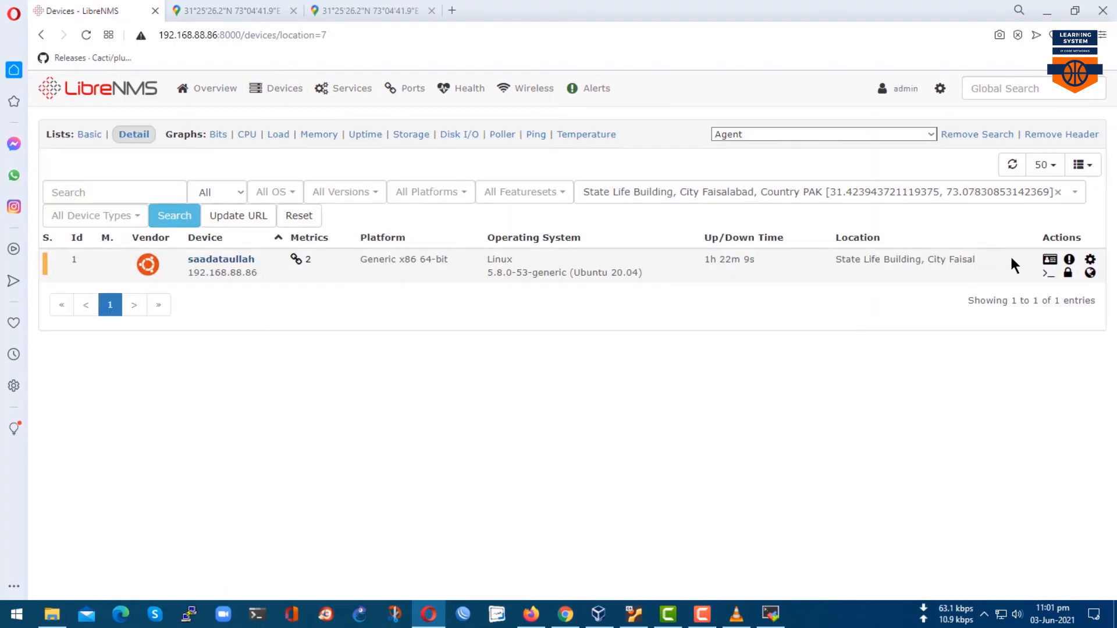
{"action": "left_click_drag", "start_coordinate": [836, 259], "coordinate": [960, 260]}
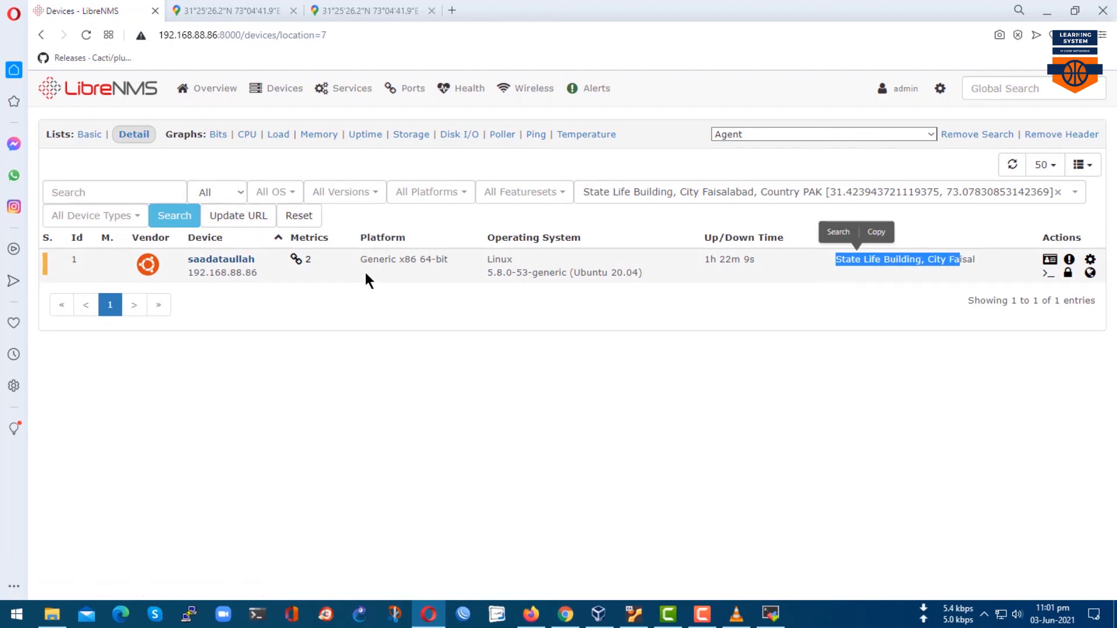
Open Geo Locations > All Locations.
{"action": "mouse_move", "coordinate": [279, 88]}
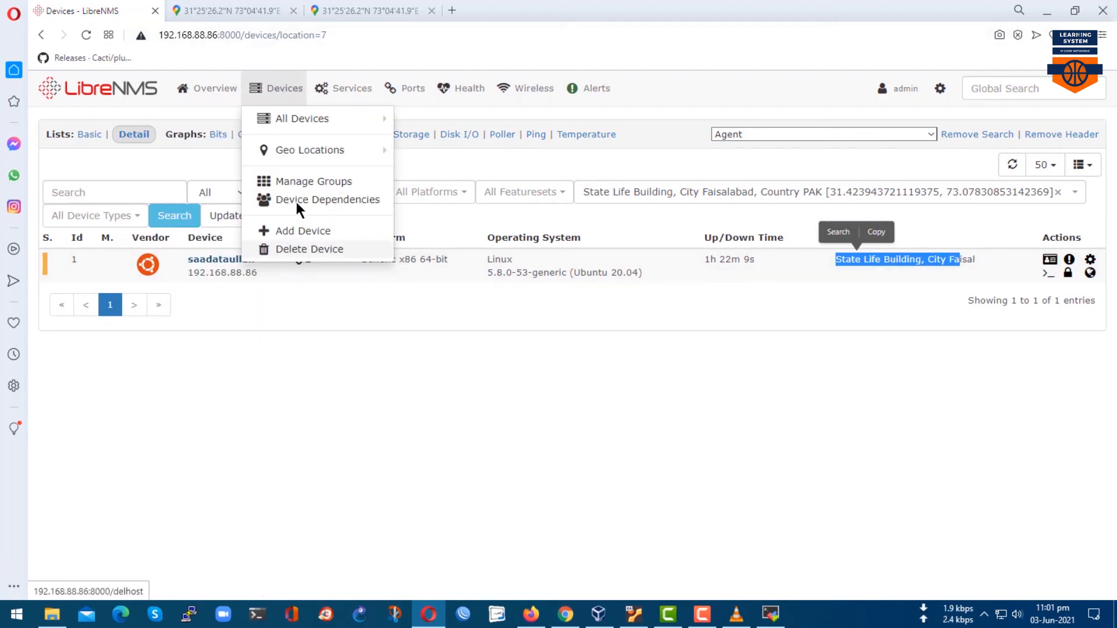
{"action": "mouse_move", "coordinate": [308, 147]}
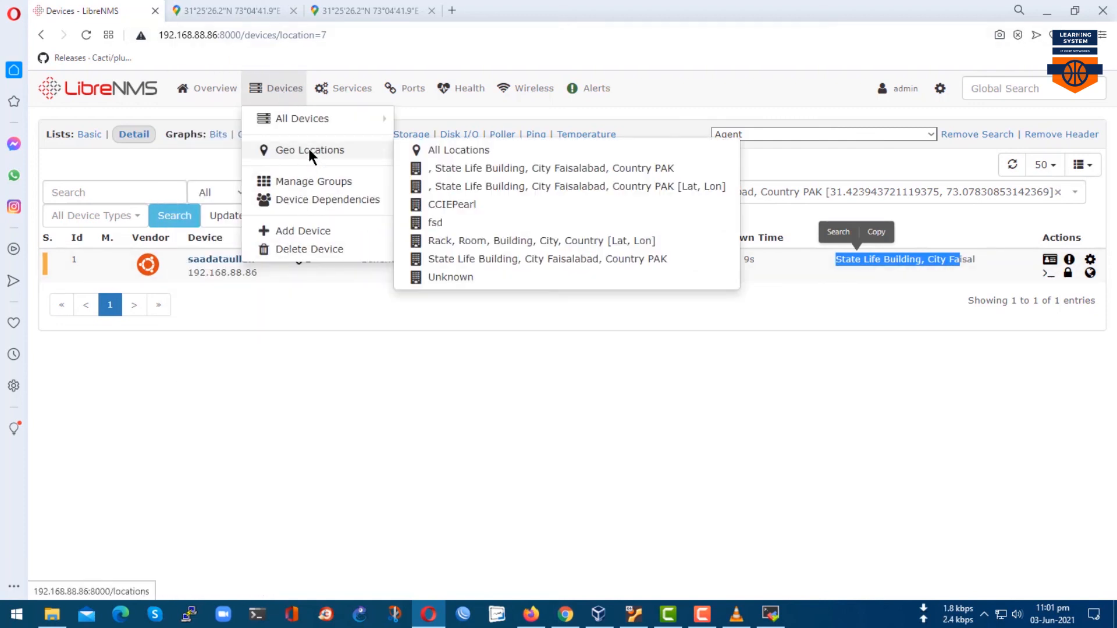
{"action": "left_click", "coordinate": [427, 150]}
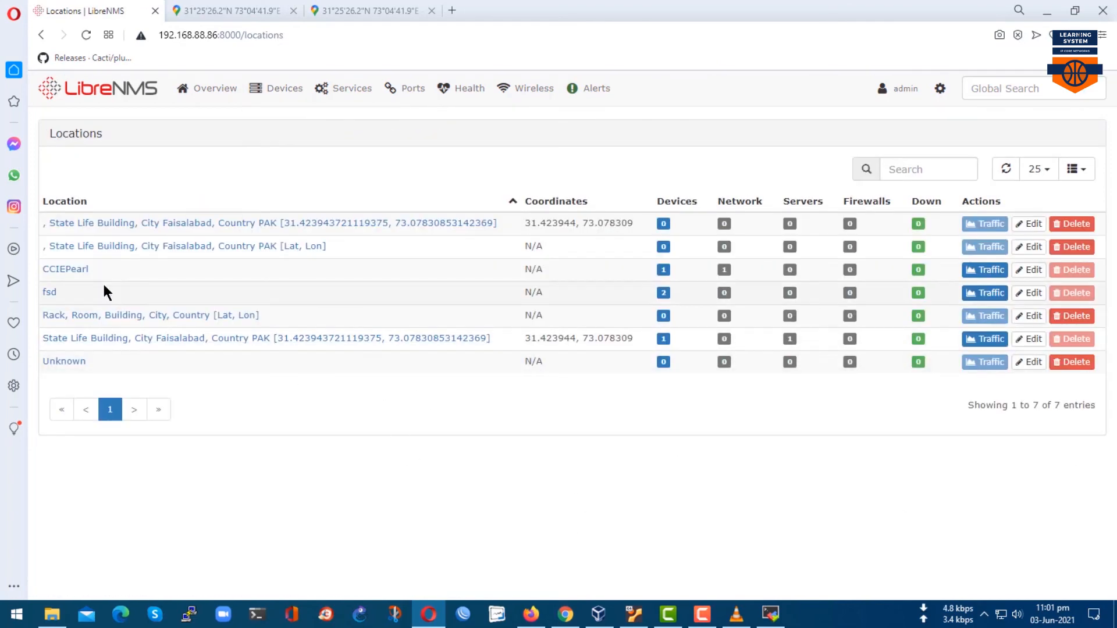
Delete the two comma-prefixed State Life Building locations and Unknown, then refresh the list.
{"action": "left_click", "coordinate": [1071, 246]}
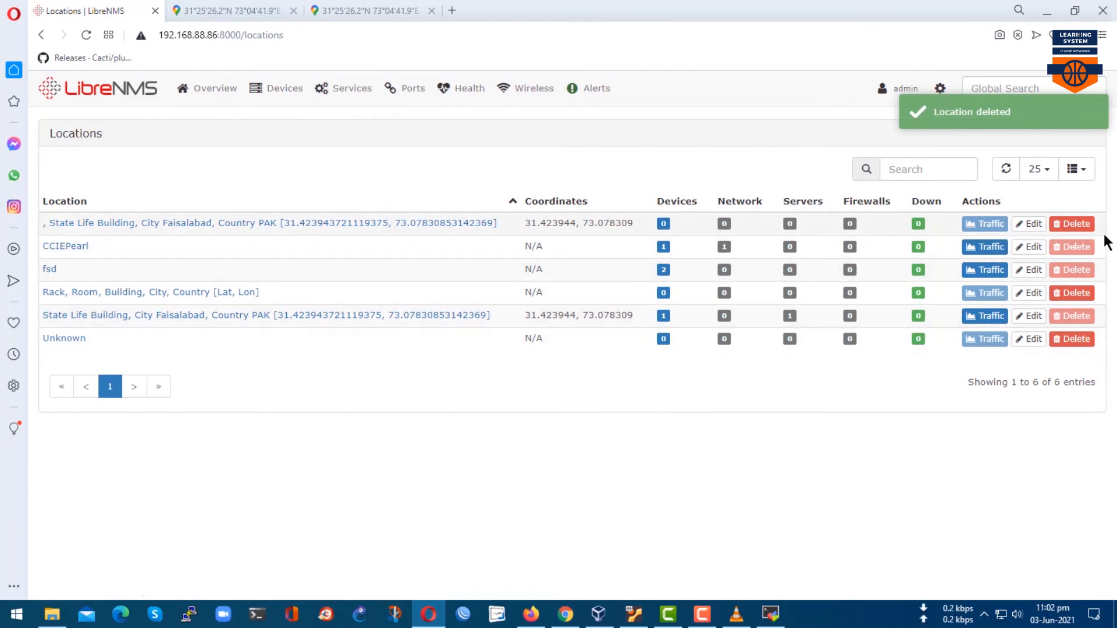
{"action": "left_click", "coordinate": [1077, 226]}
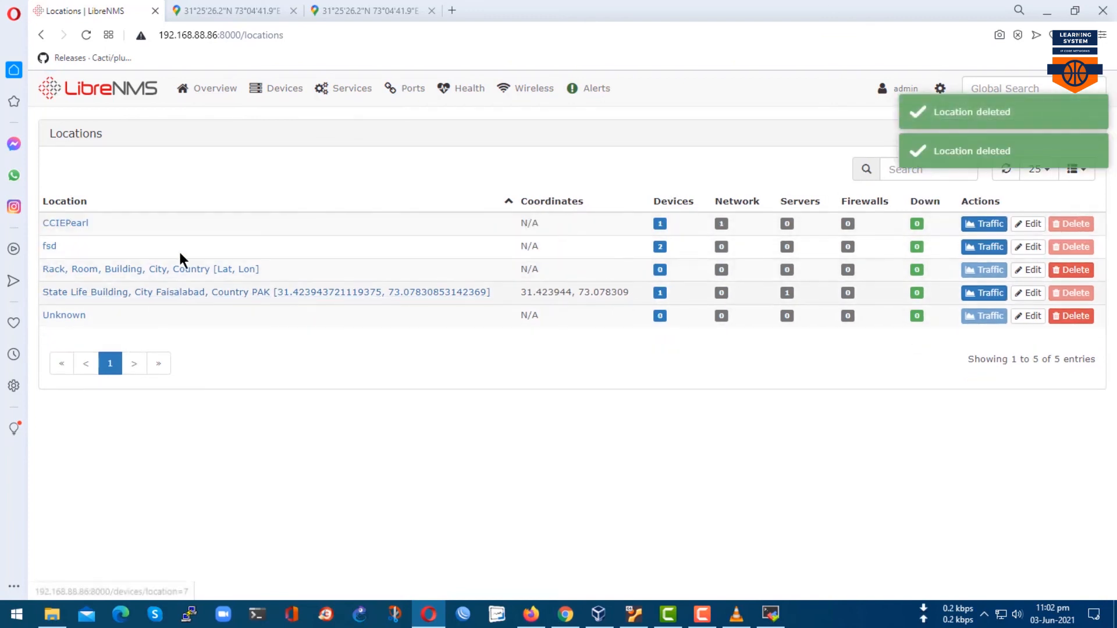
{"action": "left_click", "coordinate": [1070, 317]}
{"action": "left_click", "coordinate": [940, 88]}
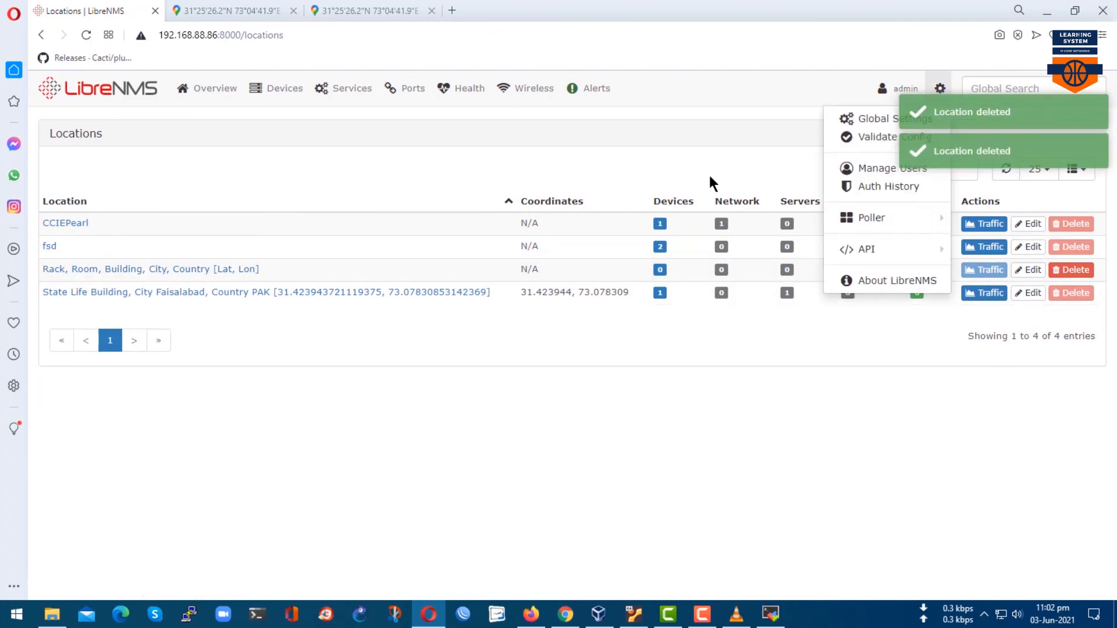
{"action": "left_click", "coordinate": [1007, 170]}
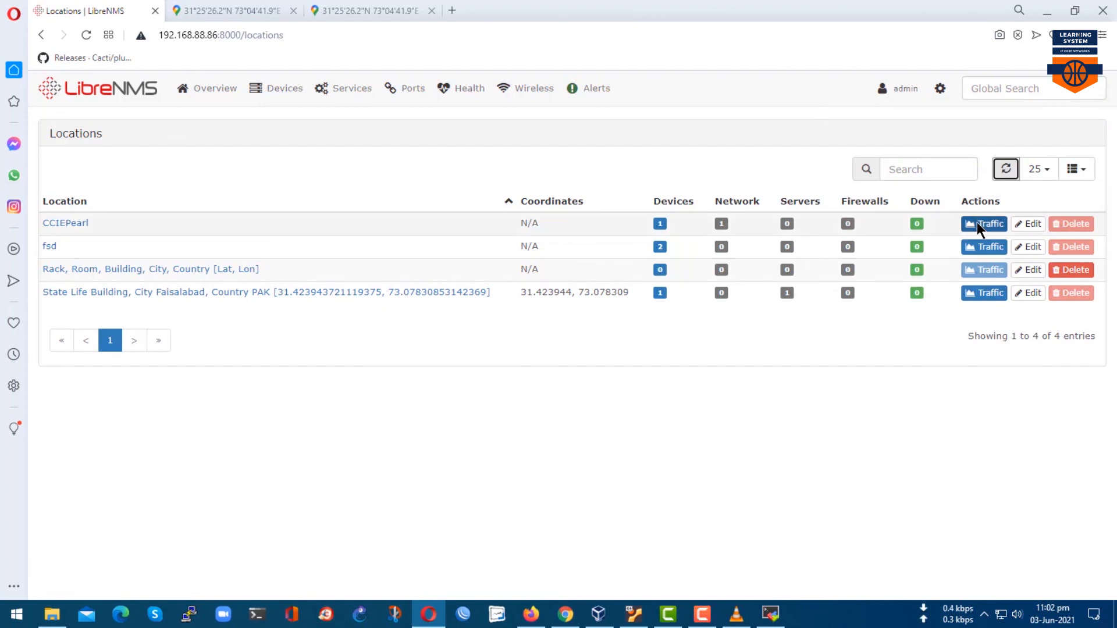
View traffic graphs for State Life Building, fsd and CCIEPearl, then return to All Devices.
{"action": "left_click", "coordinate": [983, 294]}
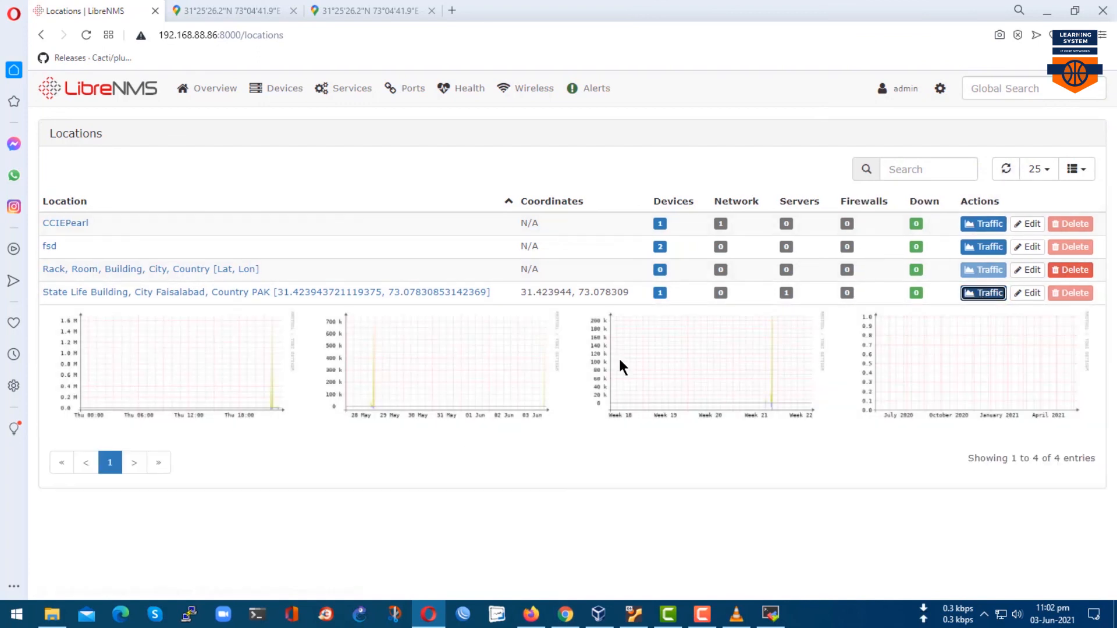
{"action": "left_click", "coordinate": [987, 244]}
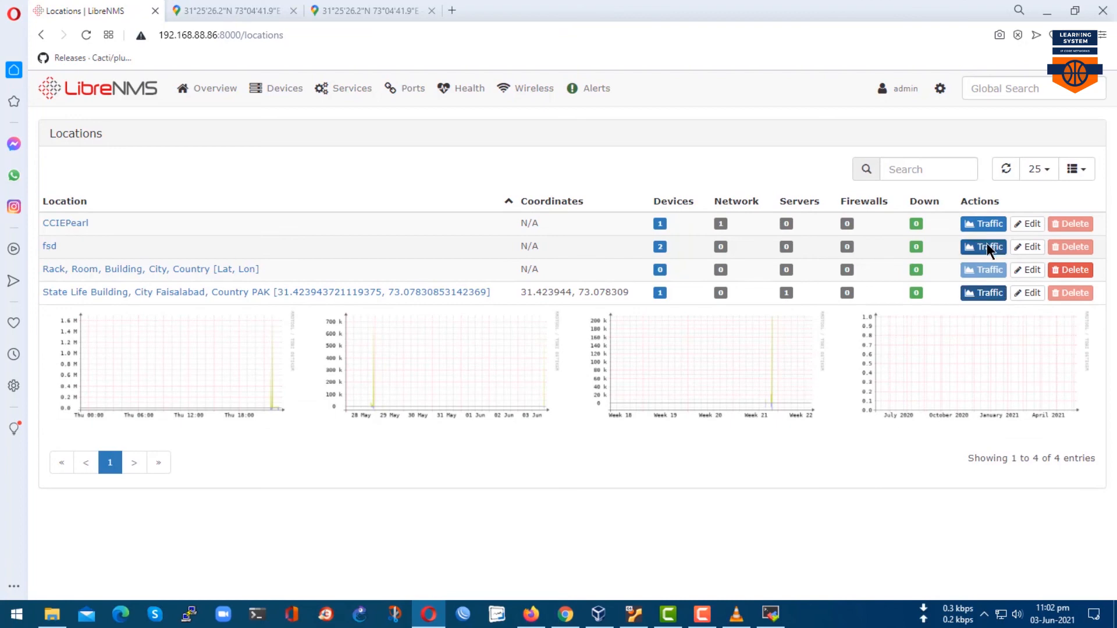
{"action": "left_click", "coordinate": [983, 224]}
{"action": "mouse_move", "coordinate": [278, 90]}
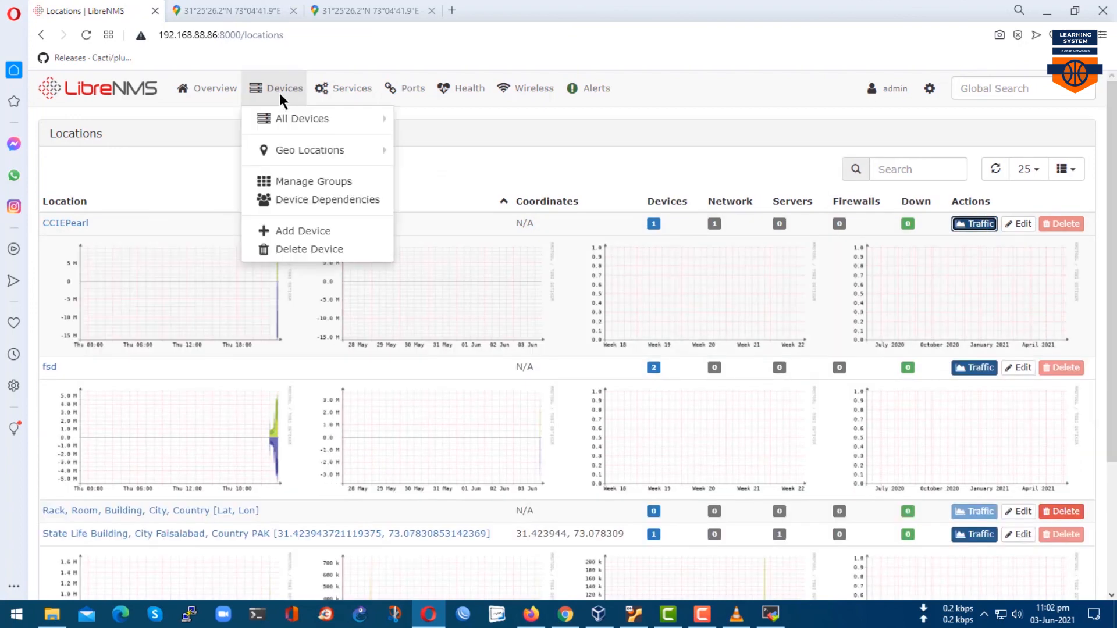
{"action": "left_click", "coordinate": [276, 117]}
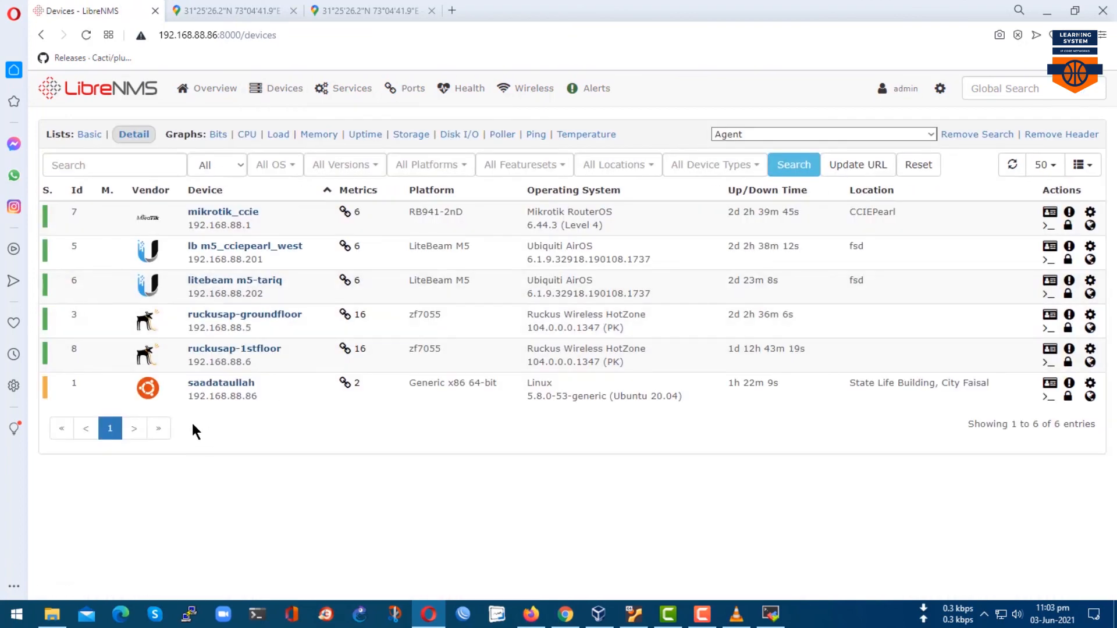
Open Manage Device Dependencies from the Devices menu, showing all six devices with parent None.
{"action": "mouse_move", "coordinate": [346, 90]}
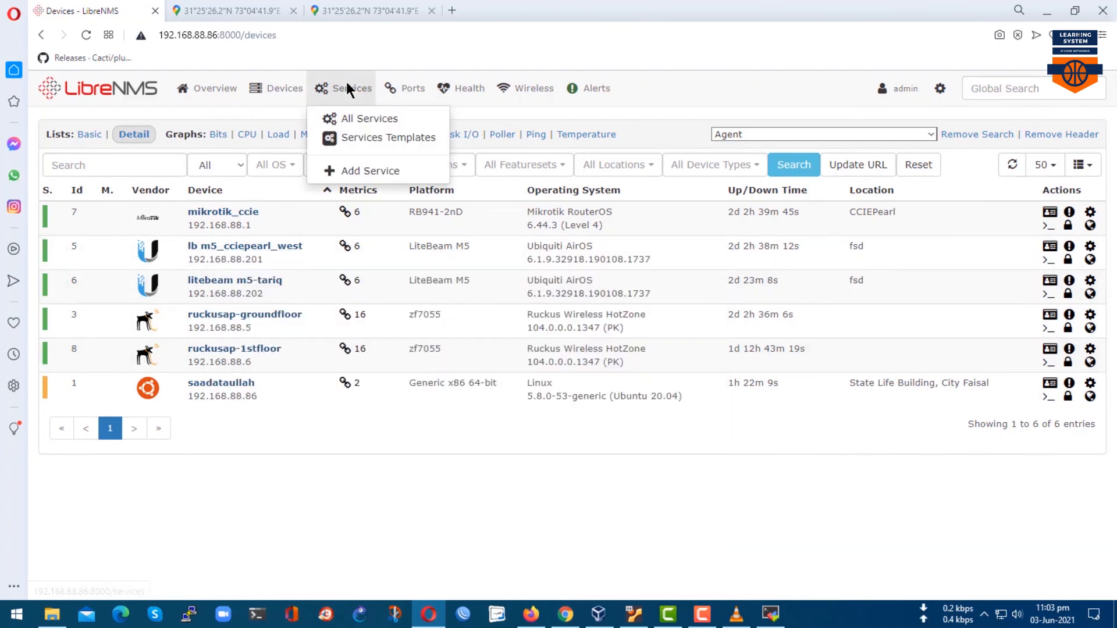
{"action": "mouse_move", "coordinate": [284, 93]}
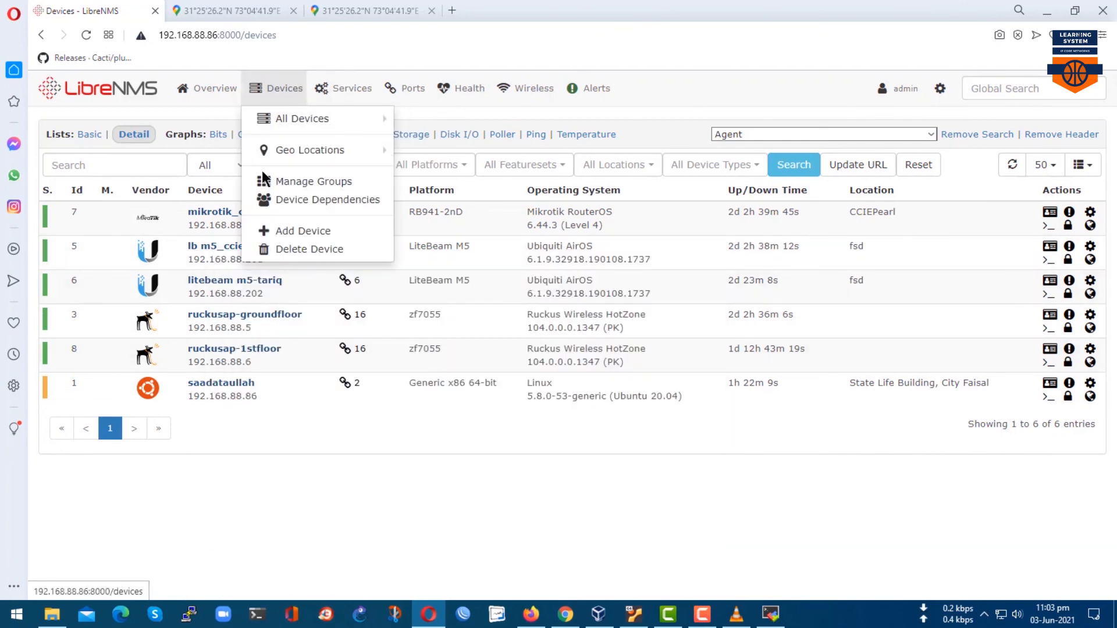
{"action": "left_click", "coordinate": [278, 201]}
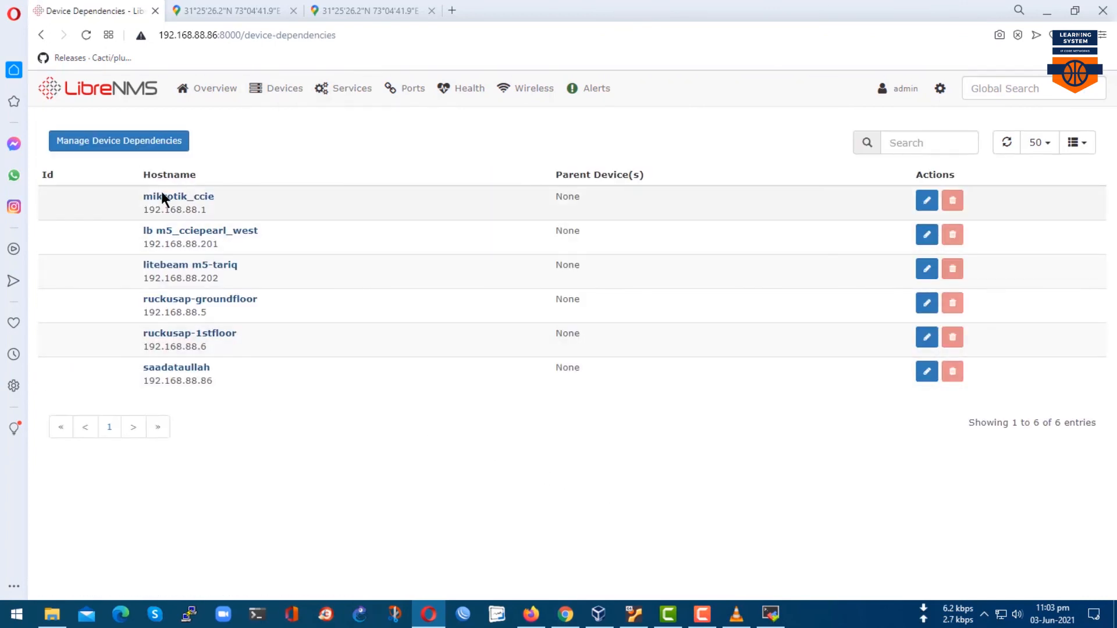
{"action": "left_click", "coordinate": [102, 146]}
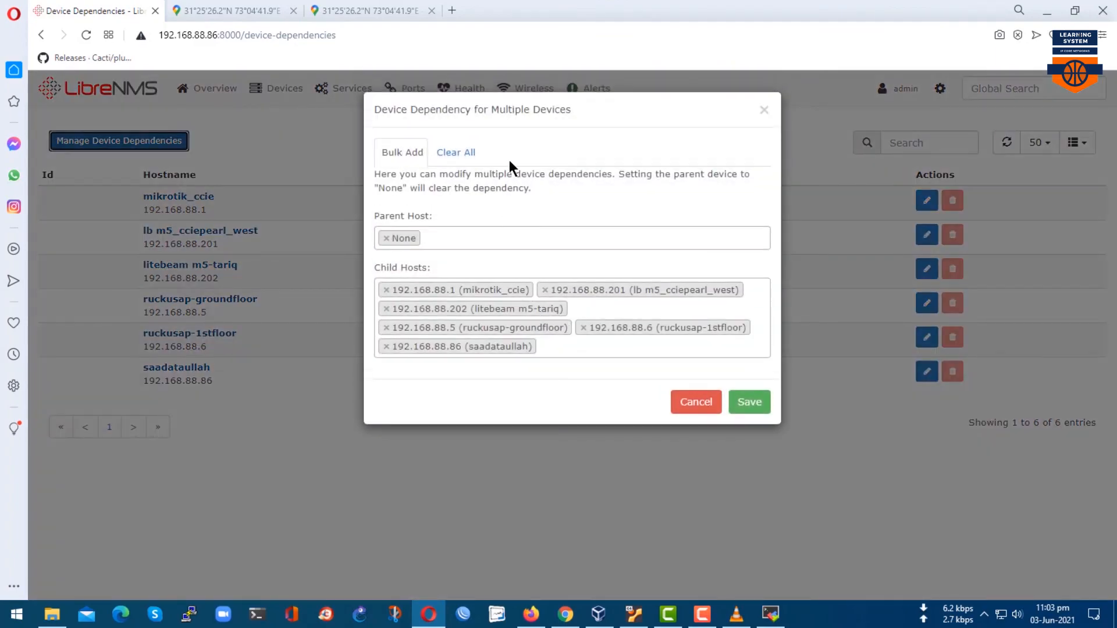